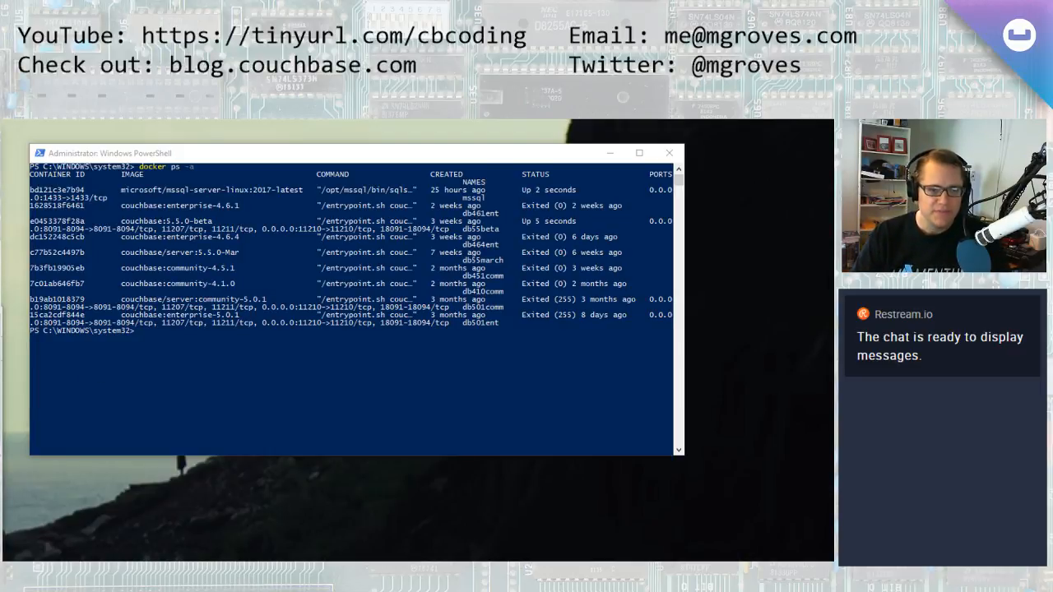
# Review the open windows, including the Reds database's TicketCheck table and its query script in SQL Server Management Studio
pyautogui.click(313, 382)
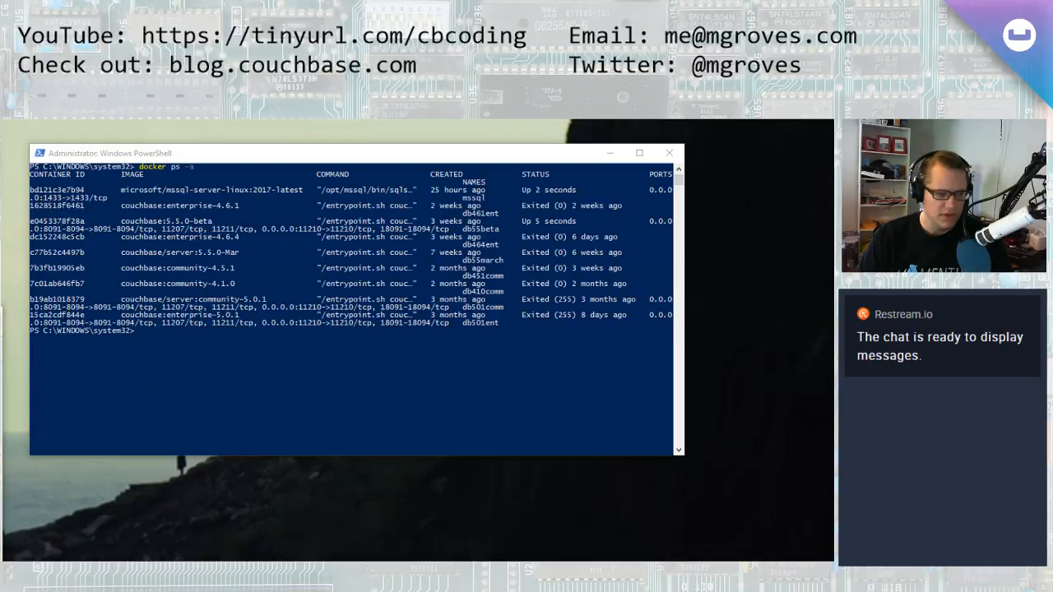
pyautogui.hotkey('alt', 'Tab')
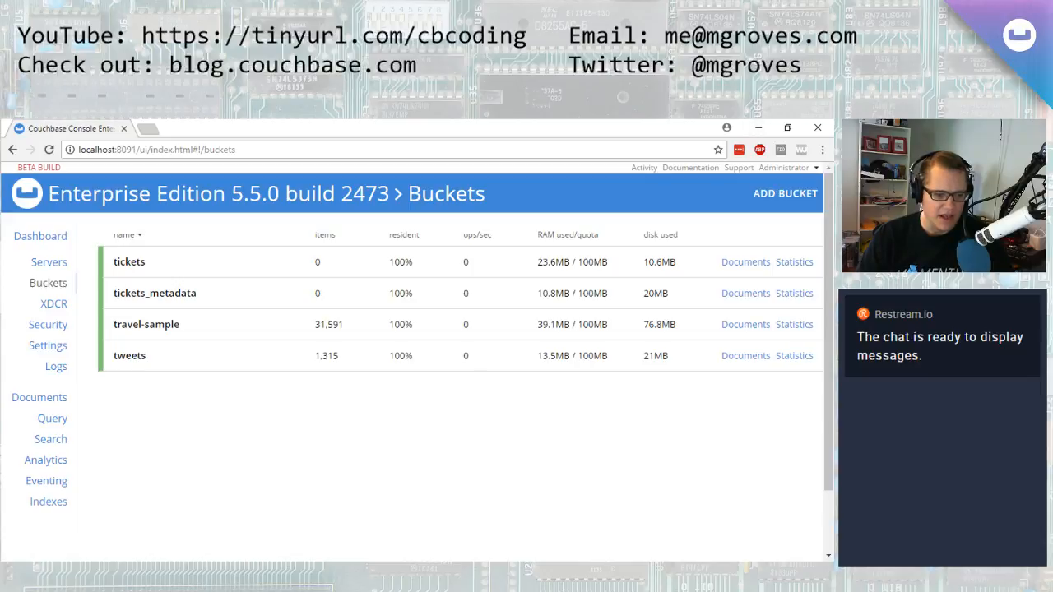
pyautogui.hotkey('alt', 'Tab')
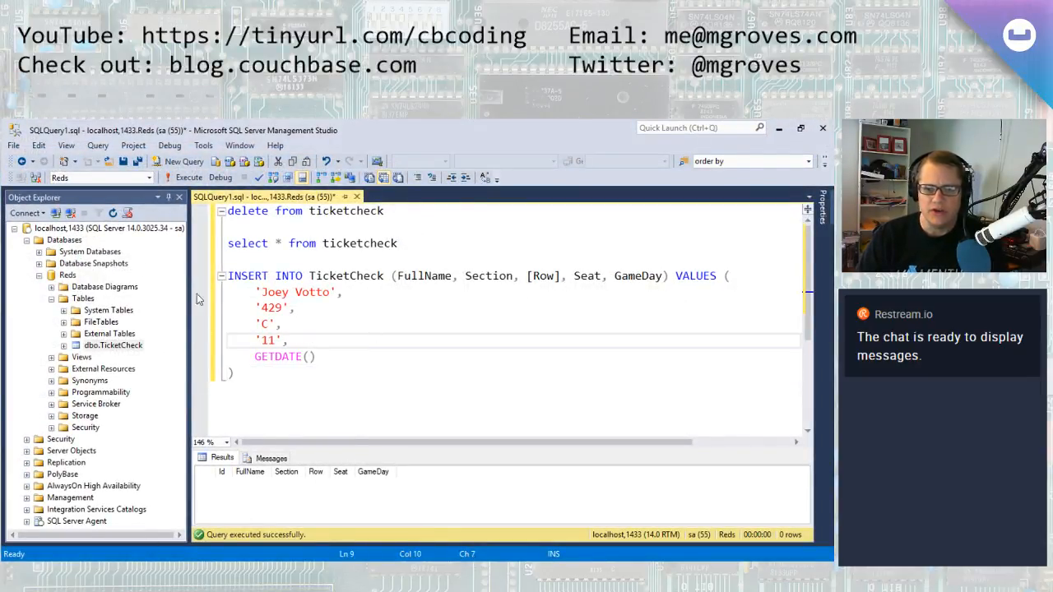
pyautogui.click(67, 228)
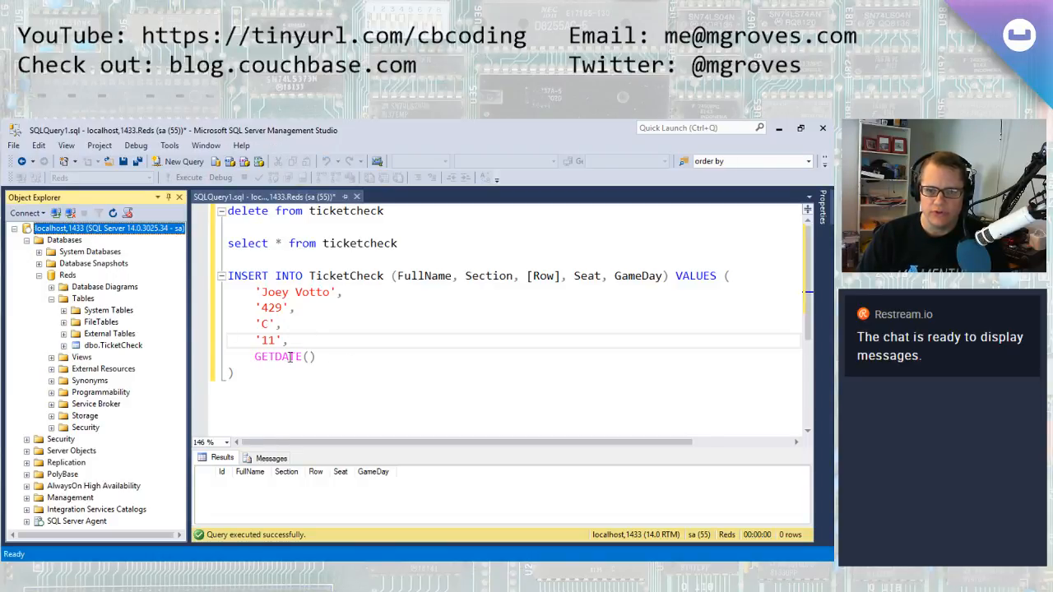
pyautogui.click(113, 346)
pyautogui.moveTo(418, 242); pyautogui.dragTo(181, 247)
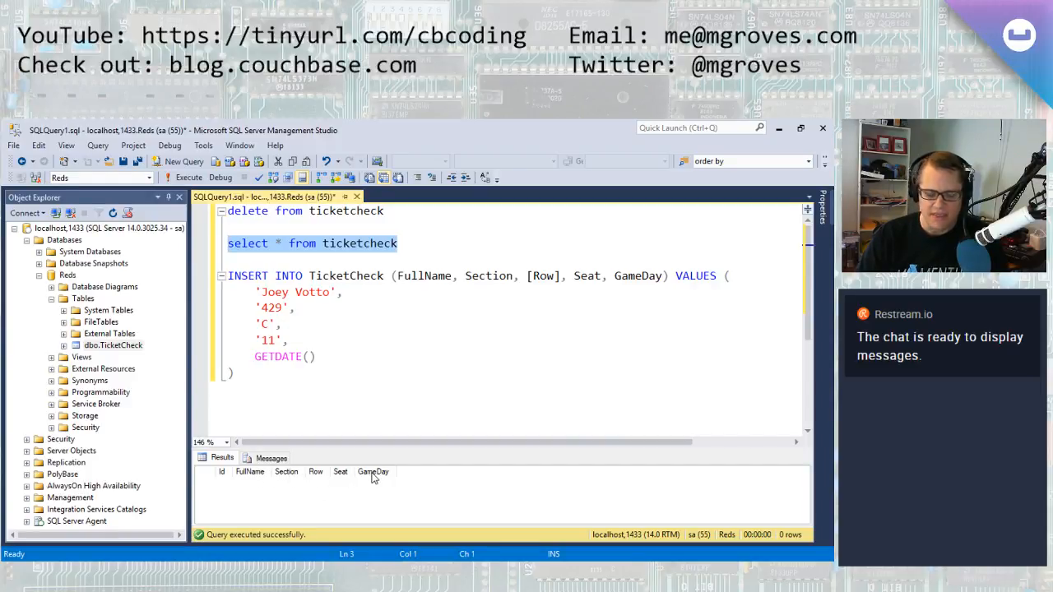
pyautogui.click(380, 410)
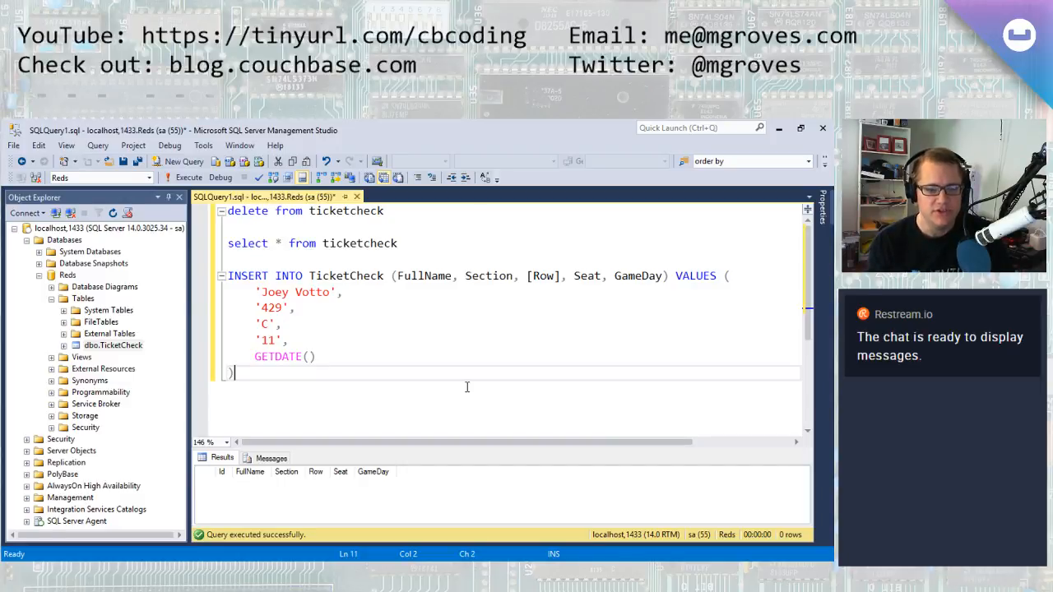
pyautogui.click(780, 126)
pyautogui.click(757, 128)
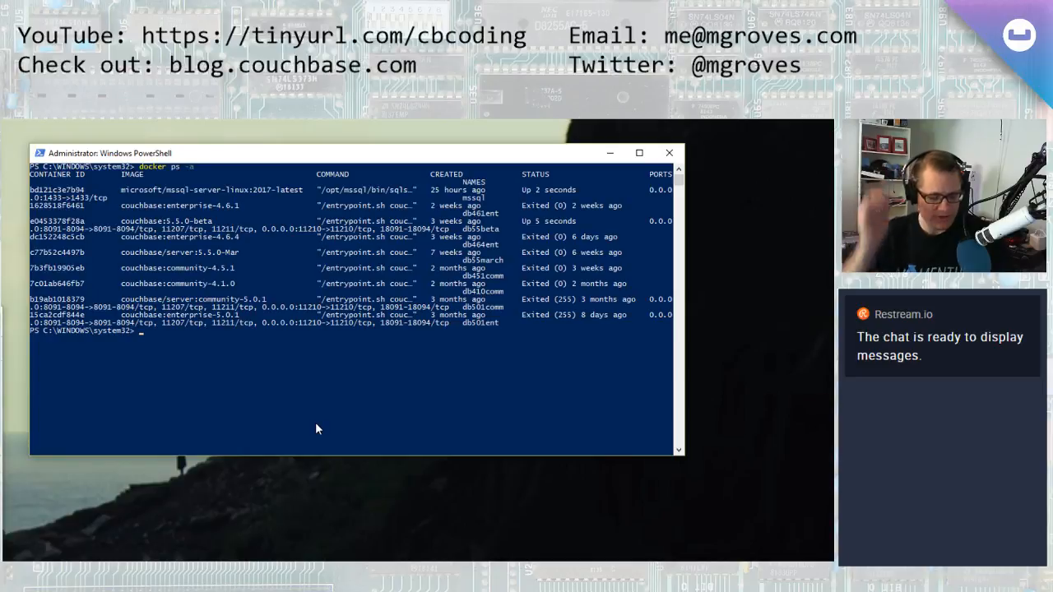
pyautogui.write('docker')
pyautogui.press('BackSpace')
pyautogui.press('BackSpace')
pyautogui.press('BackSpace')
pyautogui.press('BackSpace')
pyautogui.press('BackSpace')
pyautogui.press('BackSpace')
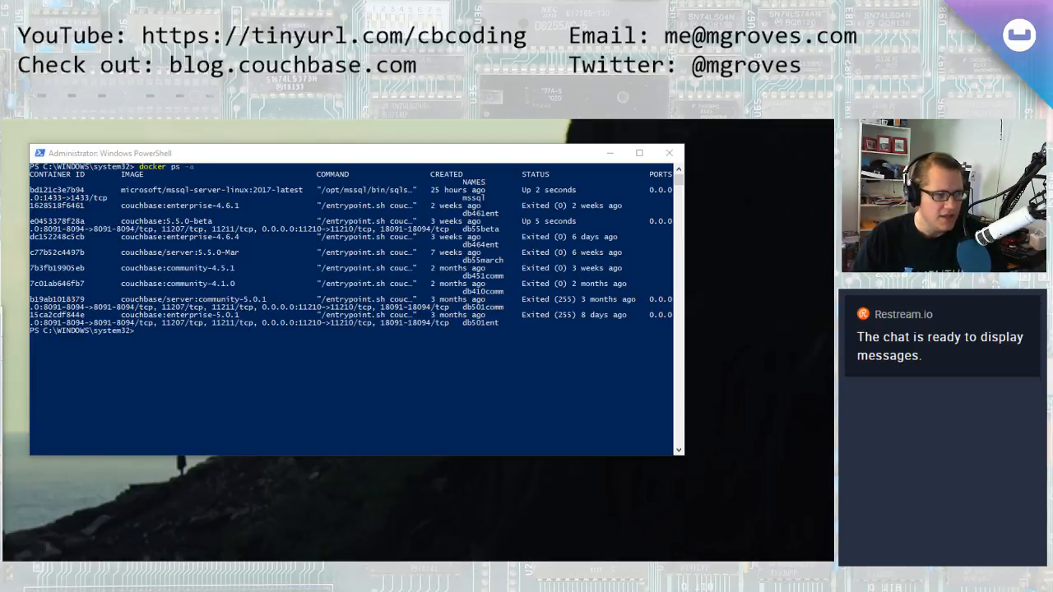
pyautogui.click(348, 369)
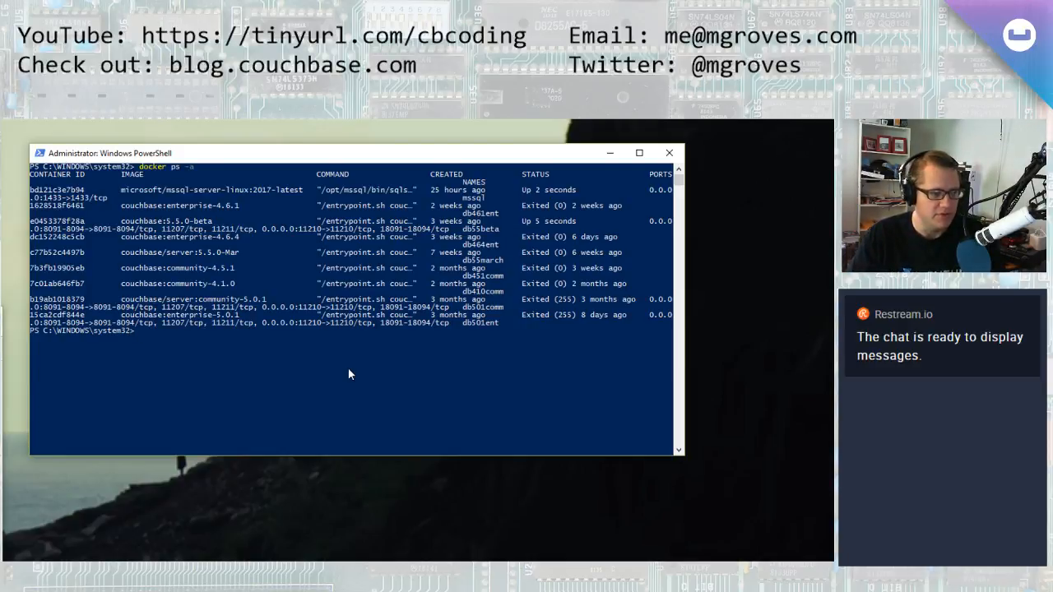
pyautogui.hotkey('alt', 'Tab')
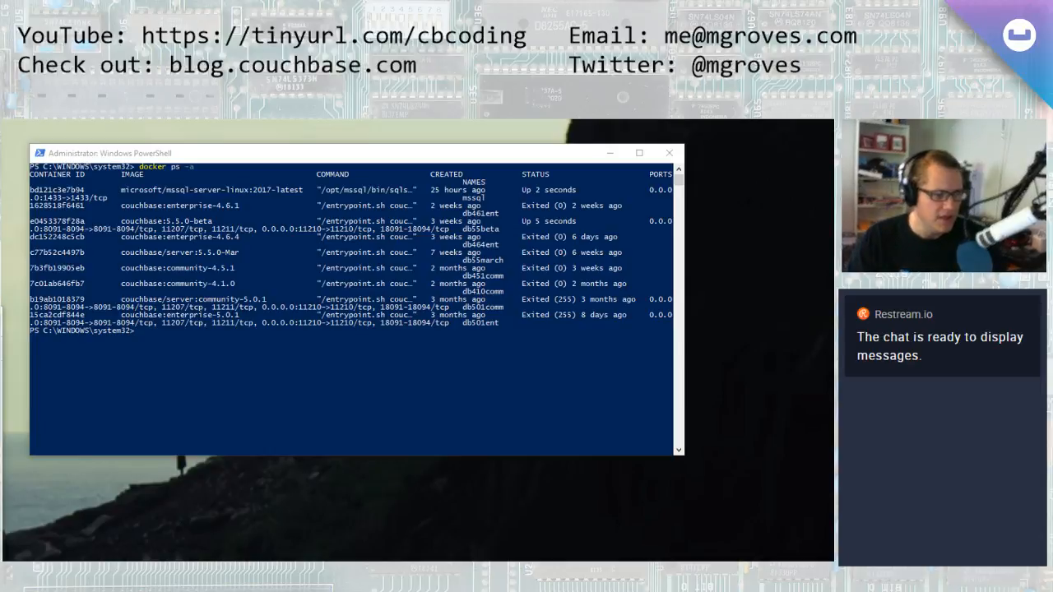
# Clear the console and try to run a detached container named NiFi from apache/NiFi:latest, mapping port 8080:8080
pyautogui.click(212, 438)
pyautogui.write('cls')
pyautogui.press('Return')
pyautogui.write('docker run -d ')
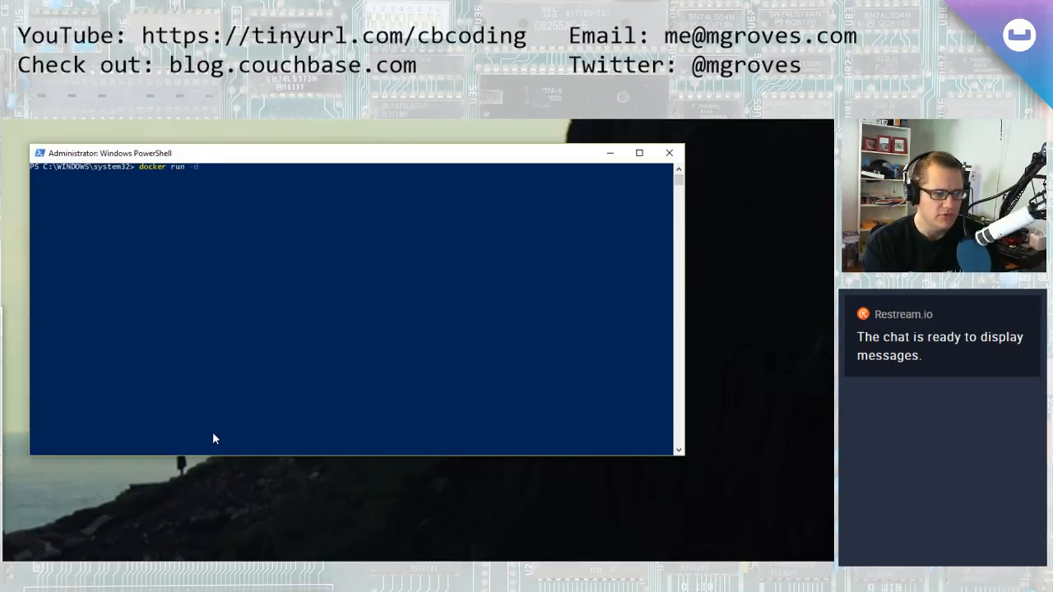
pyautogui.write('--name NiFi')
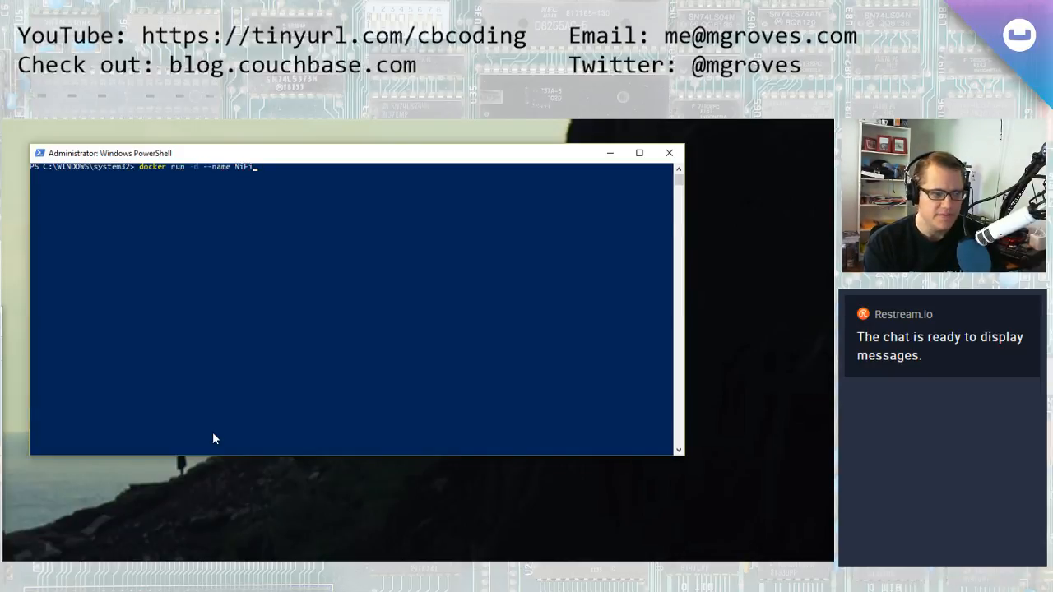
pyautogui.write(' -p 8080:8080 apache/NiFi:latest')
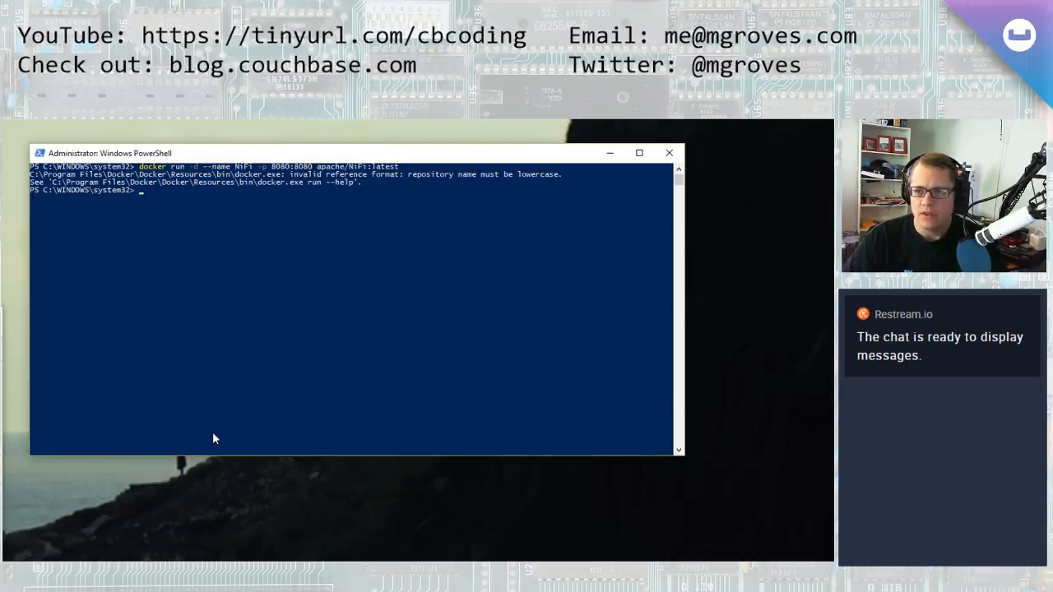
# Recall the docker run command, change the container name to nifi, and run it again
pyautogui.press('Up')
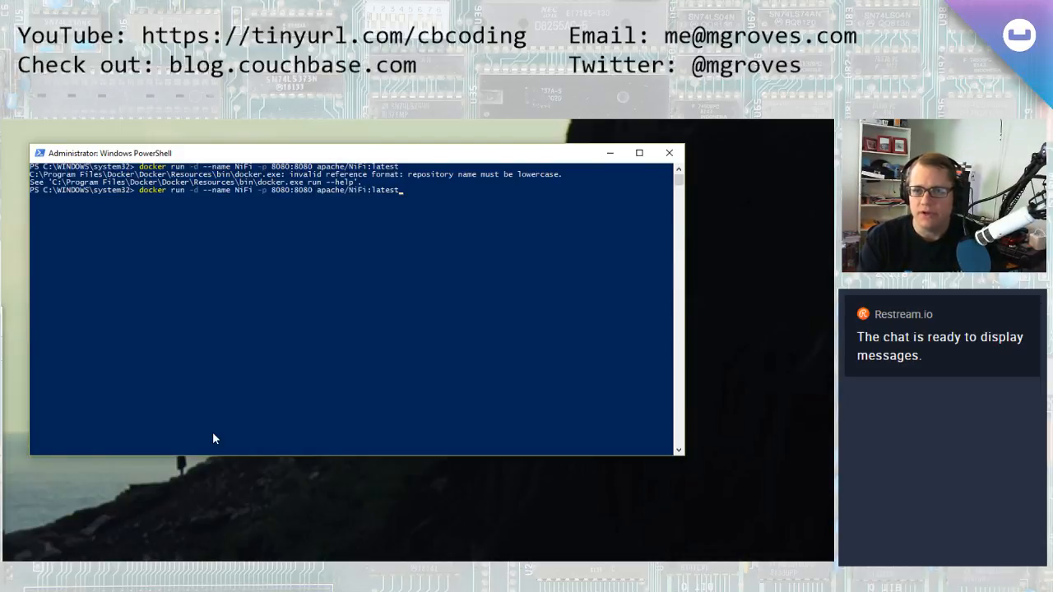
pyautogui.hotkey('ctrl', 'Left')
pyautogui.hotkey('ctrl', 'Left')
pyautogui.hotkey('ctrl', 'Left')
pyautogui.hotkey('ctrl', 'Left')
pyautogui.hotkey('ctrl', 'Left')
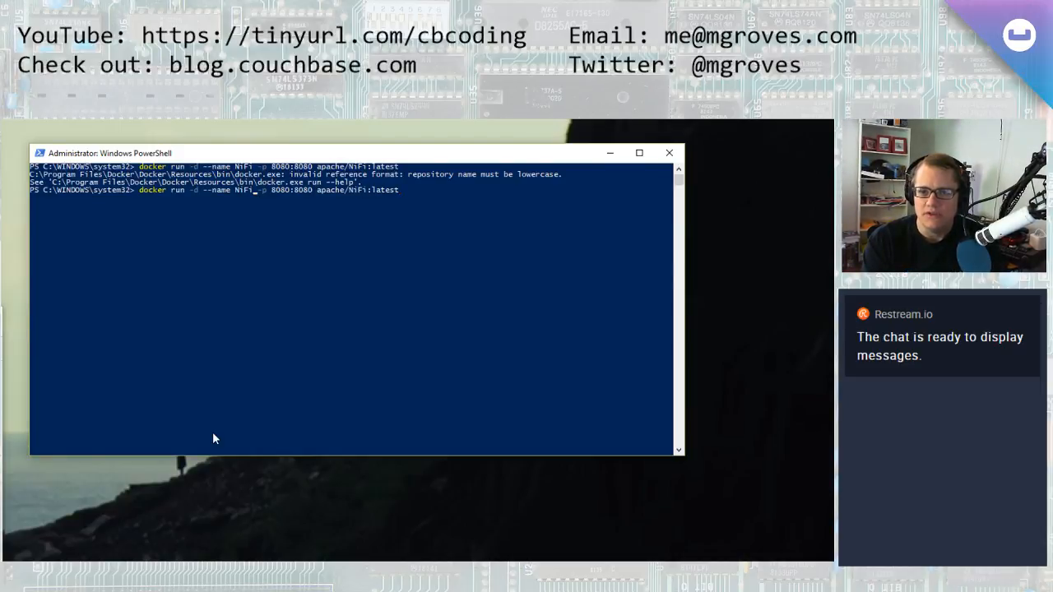
pyautogui.press('BackSpace')
pyautogui.press('BackSpace')
pyautogui.press('BackSpace')
pyautogui.press('BackSpace')
pyautogui.write('nifi')
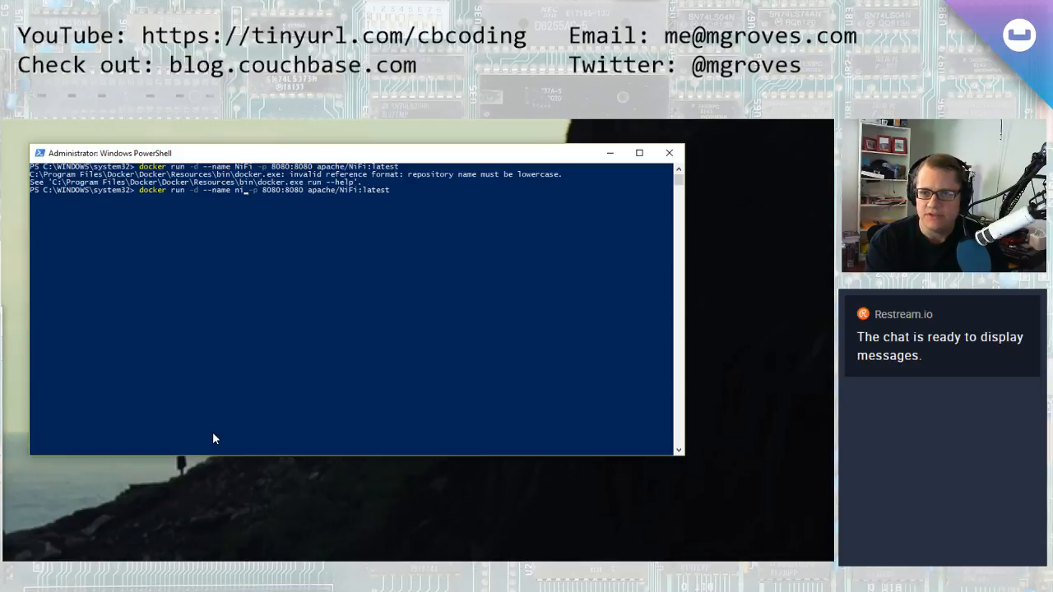
pyautogui.press('Return')
# Recall the command again, change the image to apache/nifi:latest, and run it
pyautogui.press('Up')
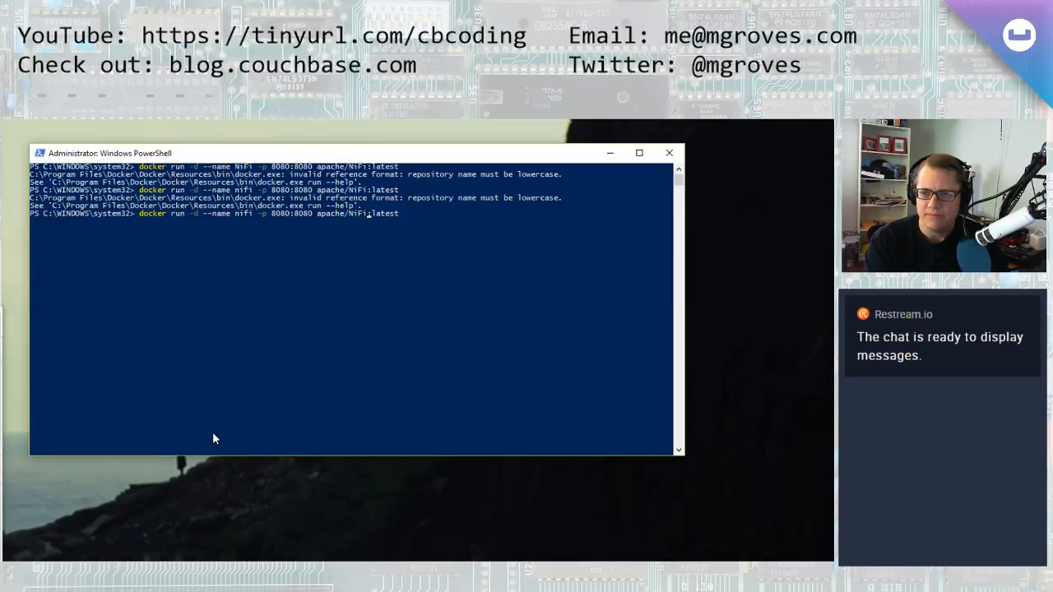
pyautogui.press('BackSpace')
pyautogui.press('BackSpace')
pyautogui.press('BackSpace')
pyautogui.write('nif')
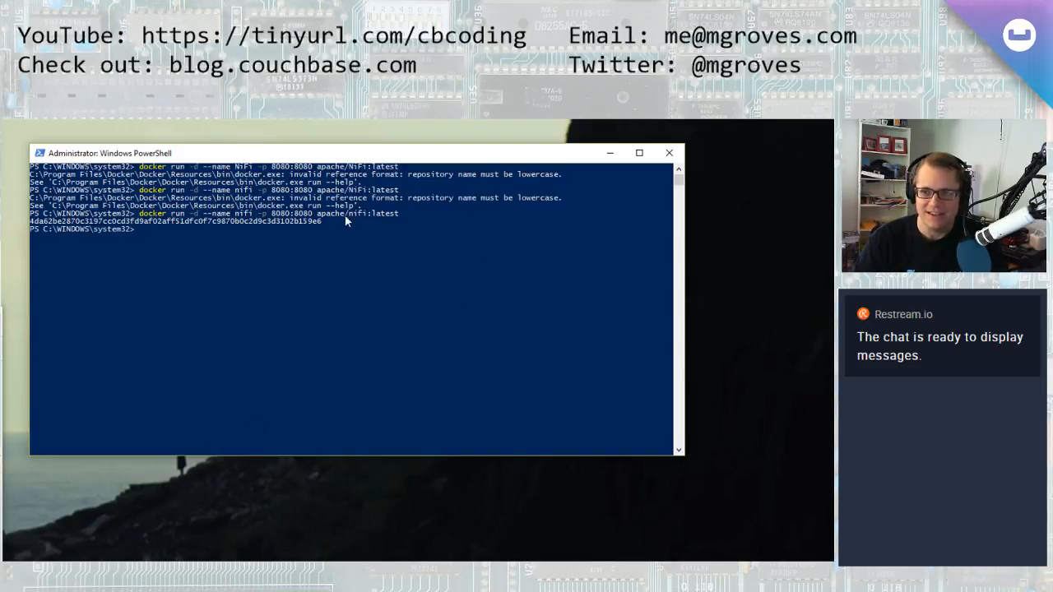
# List all Docker containers with docker ps -a
pyautogui.click(401, 256)
pyautogui.write('cdoc')
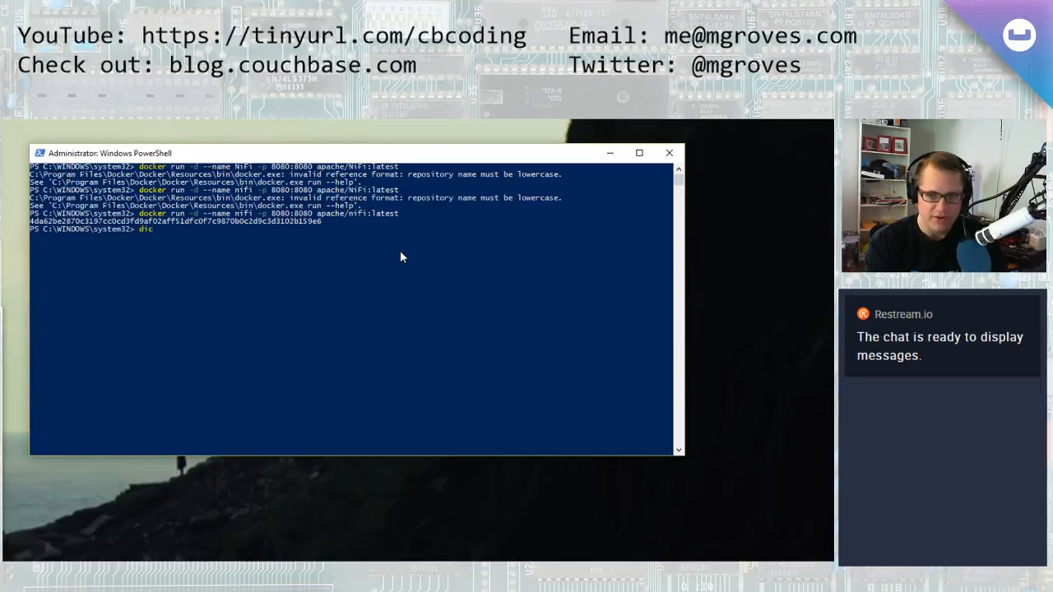
pyautogui.write('ker ps -a')
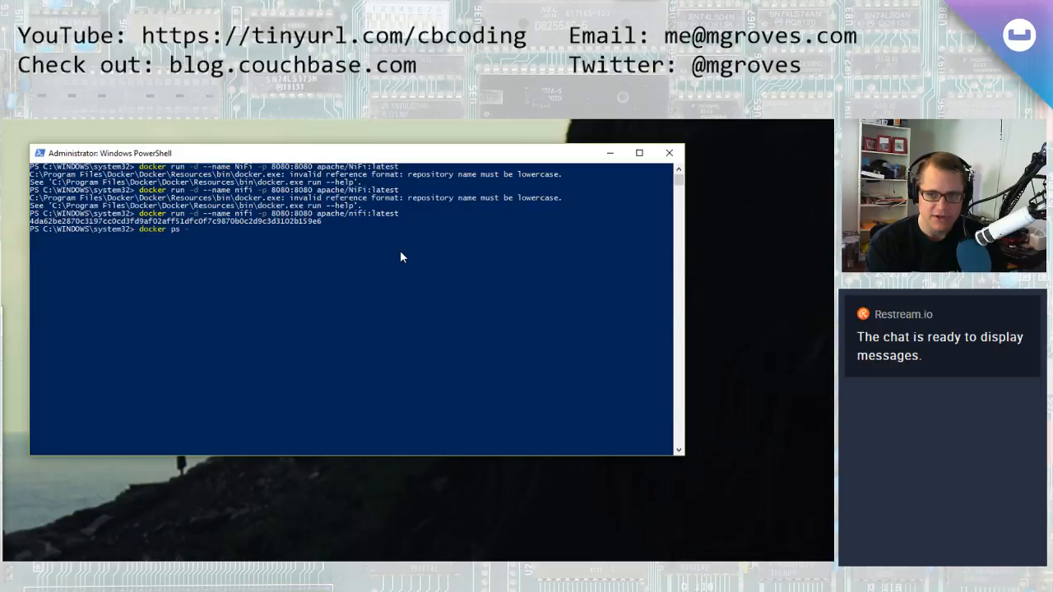
pyautogui.press('Return')
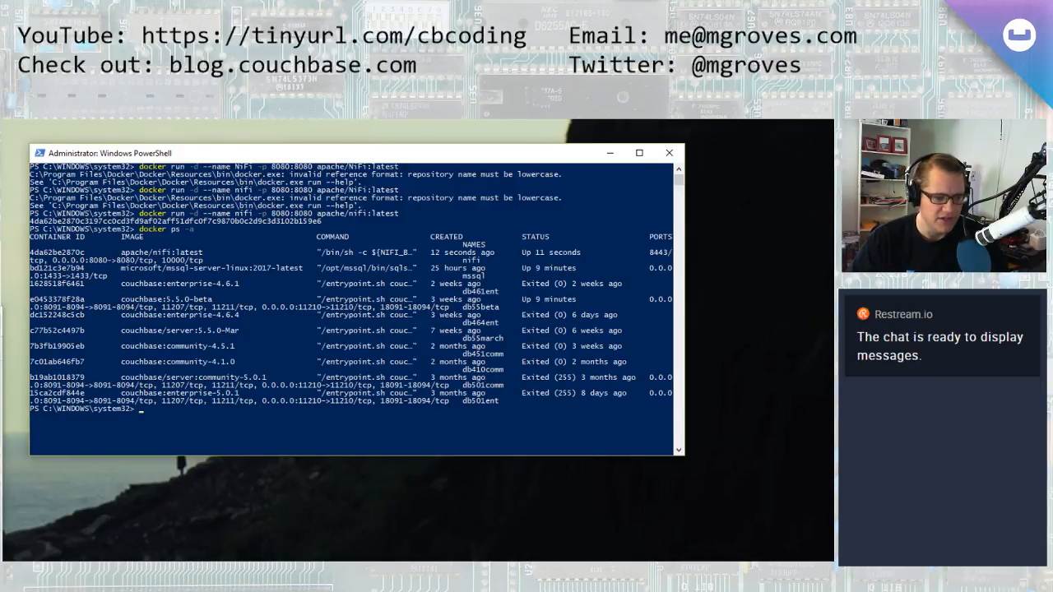
# Open a new browser tab and go to localhost:8080/nifi
pyautogui.hotkey('alt', 'Tab')
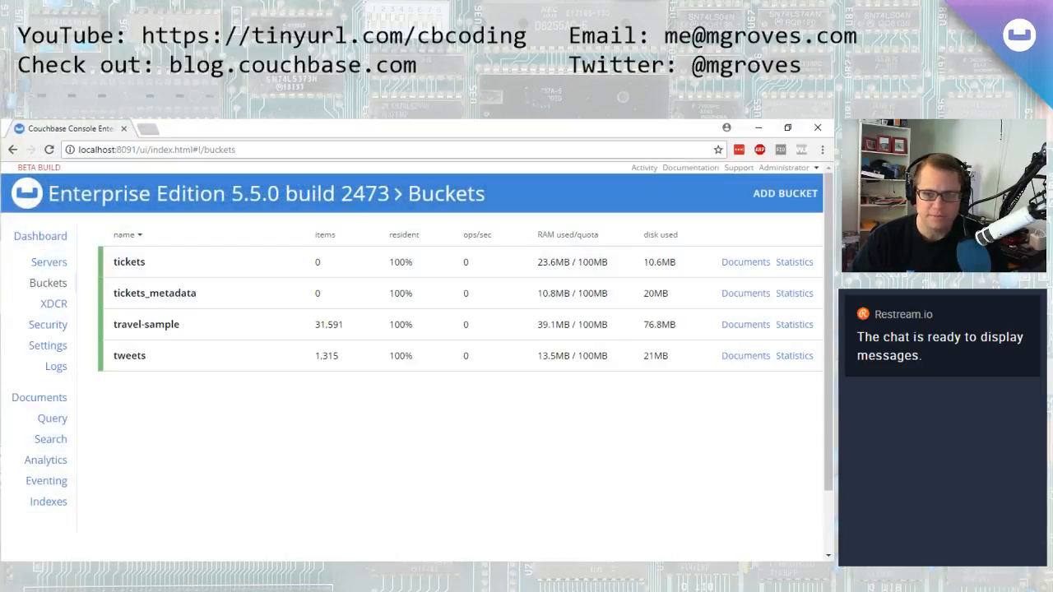
pyautogui.click(148, 133)
pyautogui.write('localhost:')
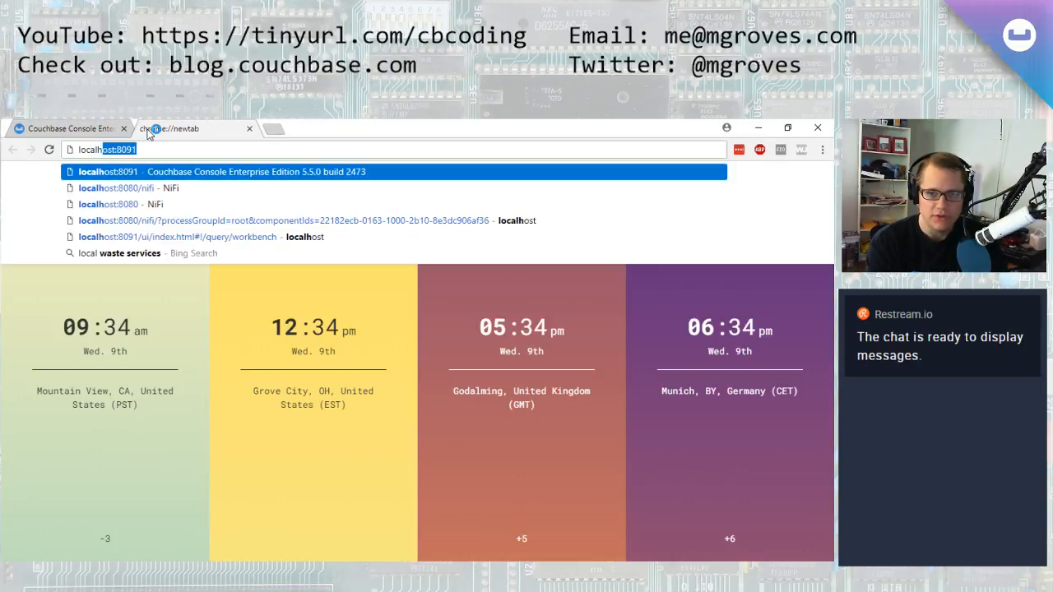
pyautogui.press('Down')
pyautogui.press('Return')
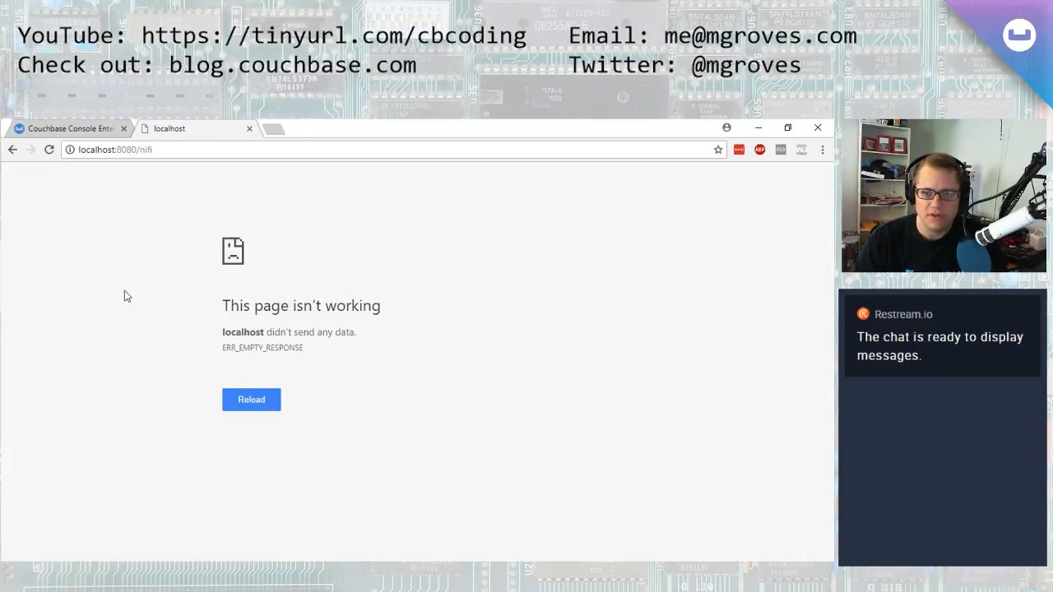
# Check the container list again and reload the localhost:8080/nifi page
pyautogui.hotkey('alt', 'Tab')
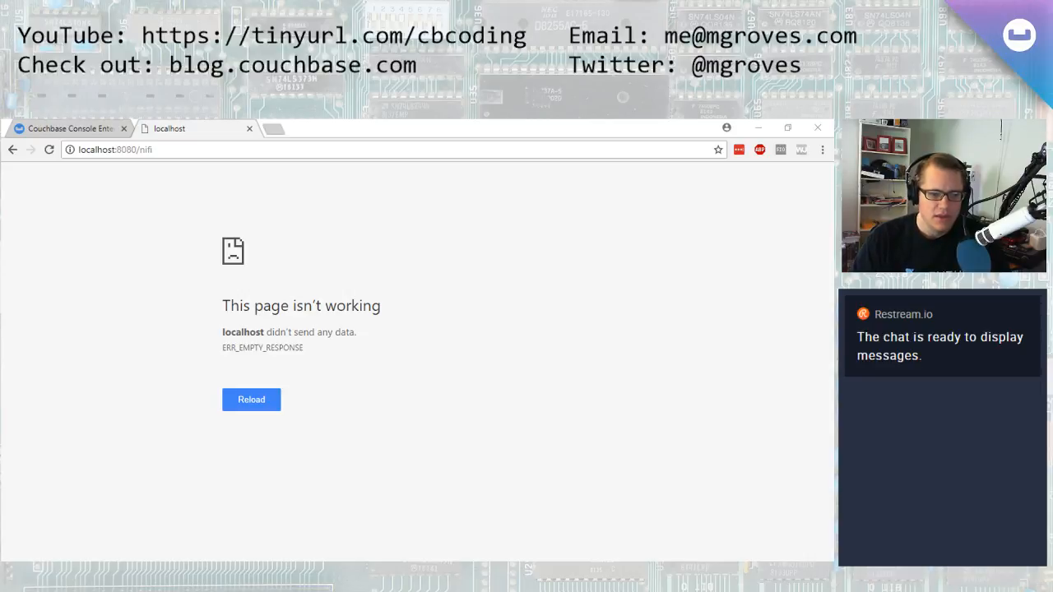
pyautogui.click(224, 569)
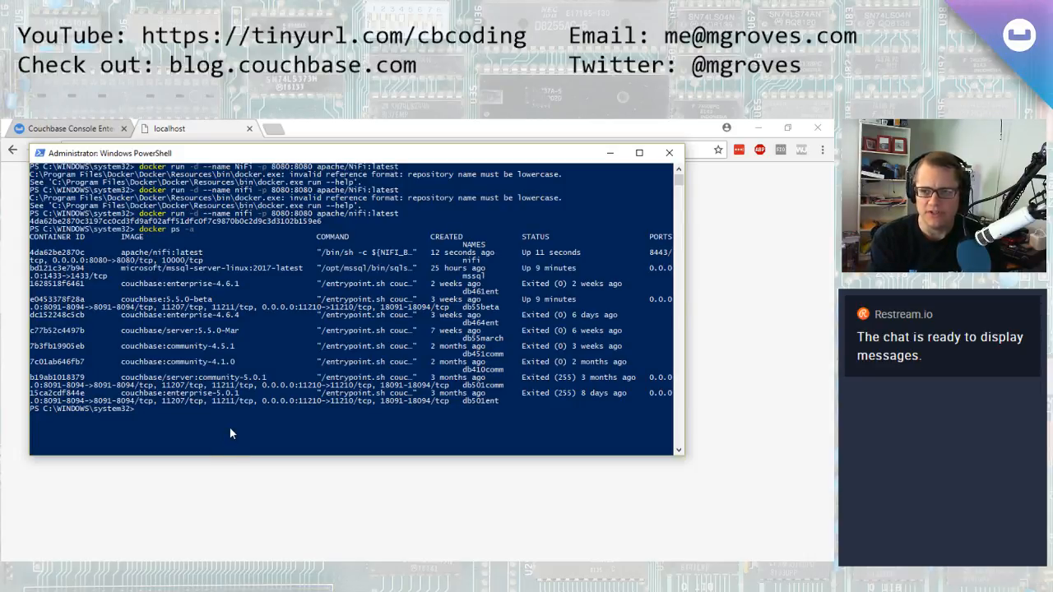
pyautogui.hotkey('alt', 'Tab')
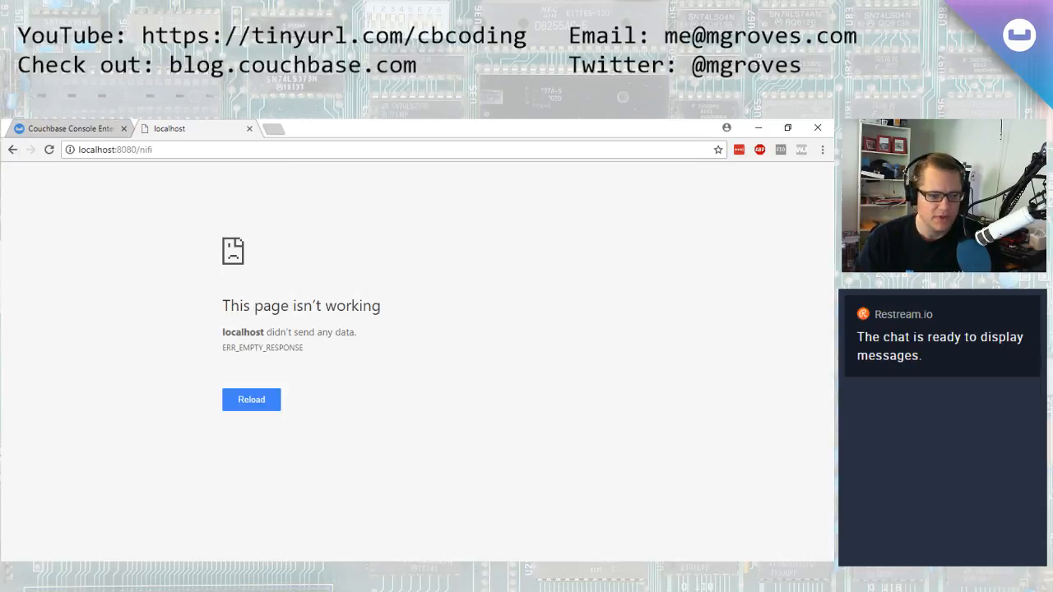
pyautogui.hotkey('alt', 'Tab')
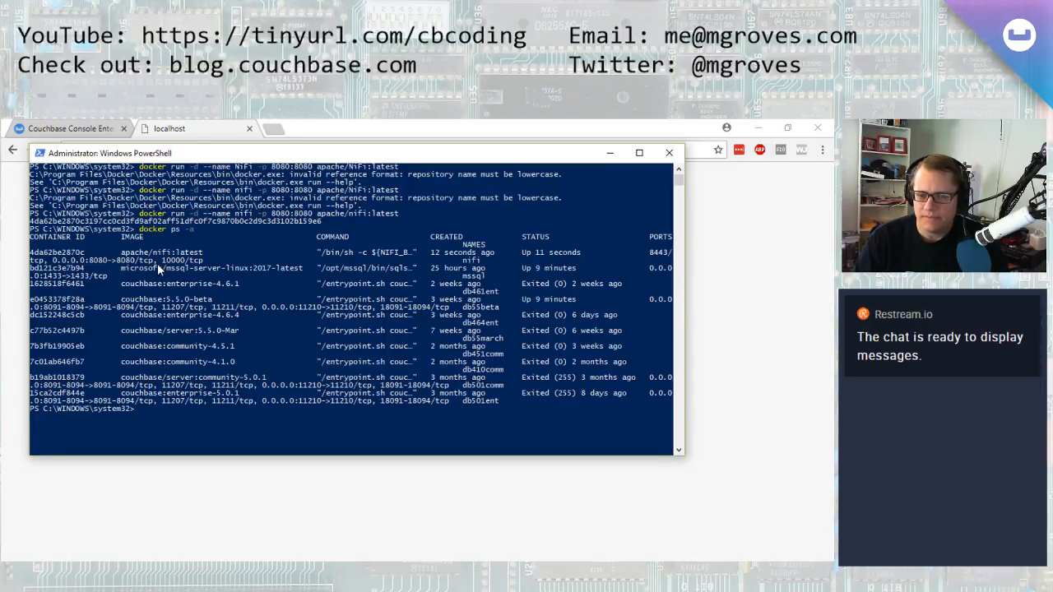
pyautogui.click(728, 329)
pyautogui.press('F5')
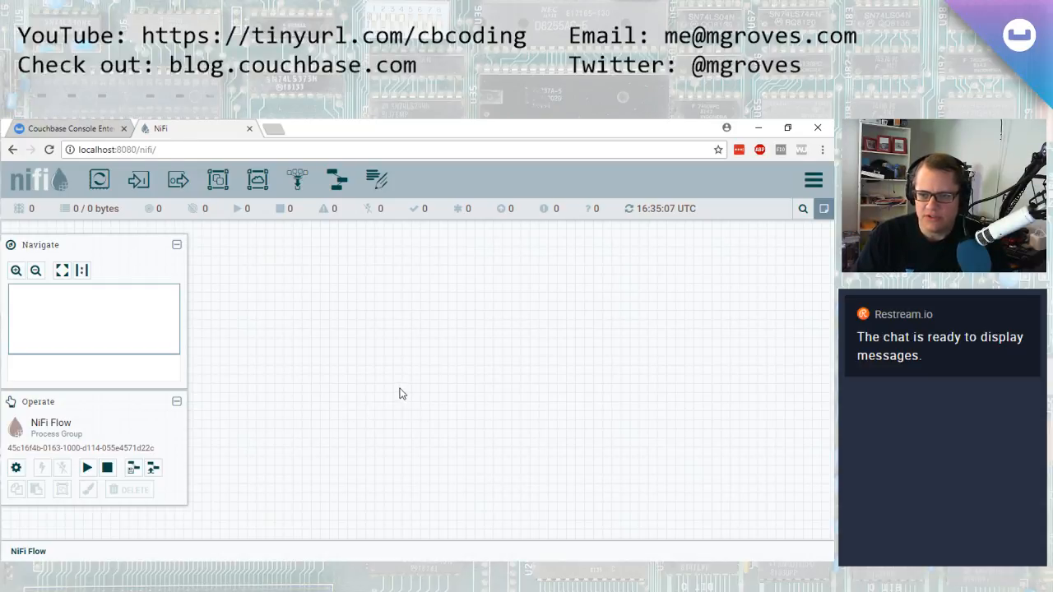
# Add a DBCPConnectionPool controller service to the NiFi Flow configuration
pyautogui.moveTo(404, 358); pyautogui.dragTo(384, 345)
pyautogui.moveTo(67, 318)
pyautogui.mouseDown()
pyautogui.moveTo(81, 312)
pyautogui.moveTo(53, 311)
pyautogui.mouseUp()
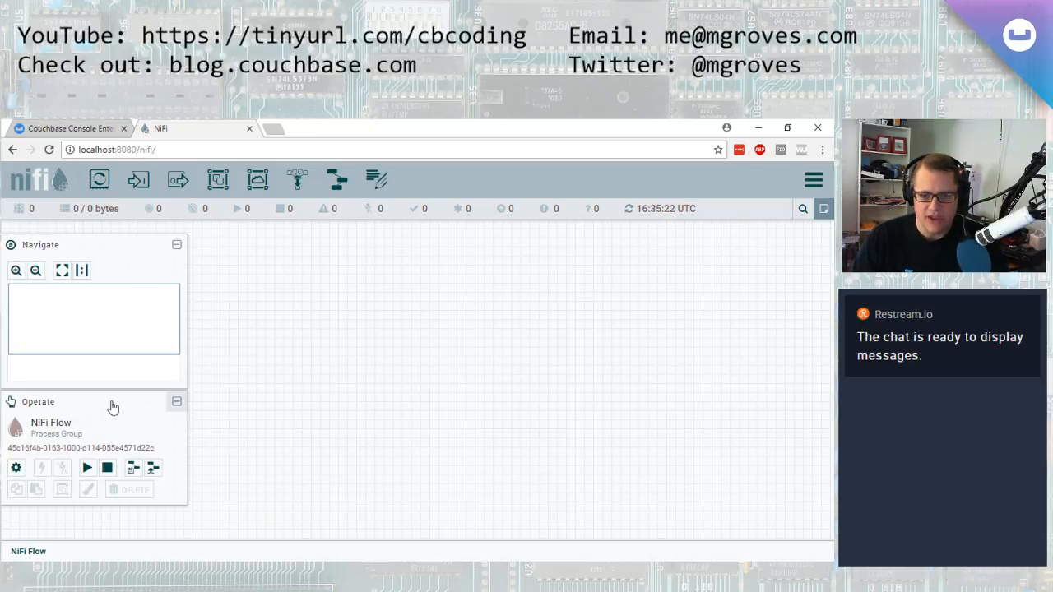
pyautogui.click(16, 468)
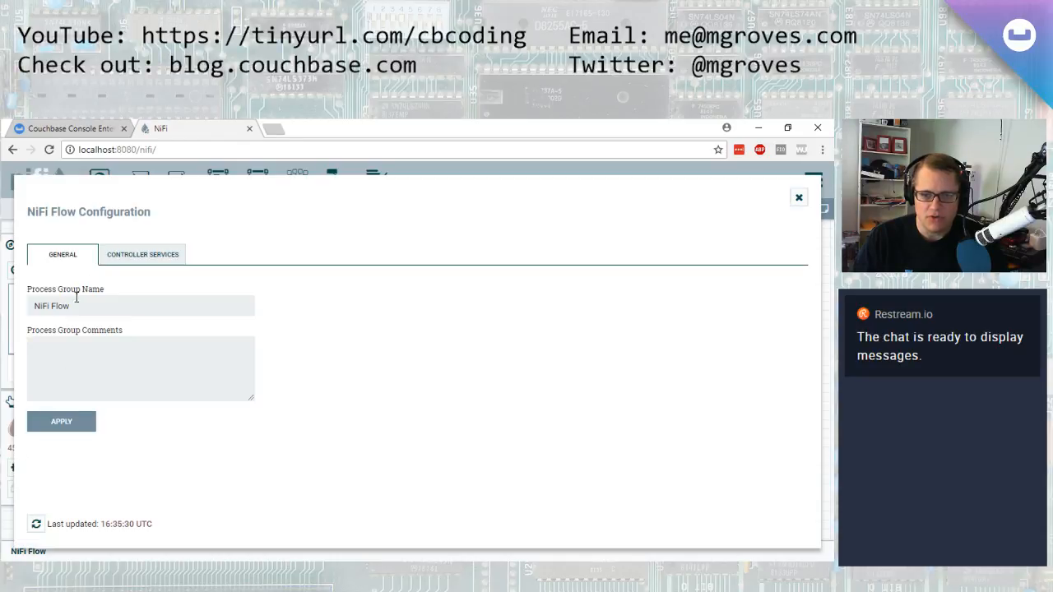
pyautogui.click(155, 253)
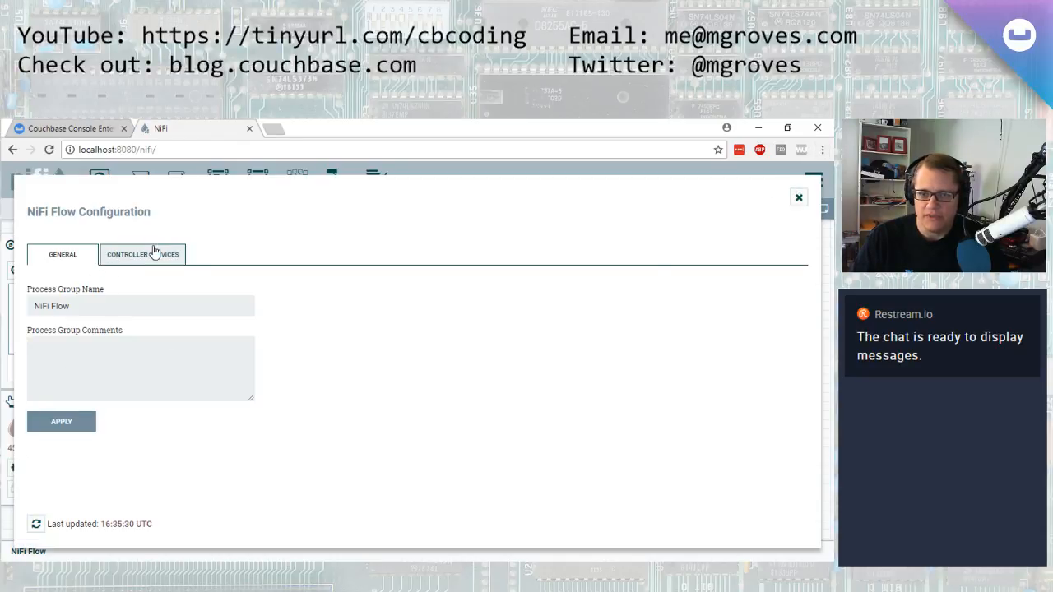
pyautogui.click(797, 287)
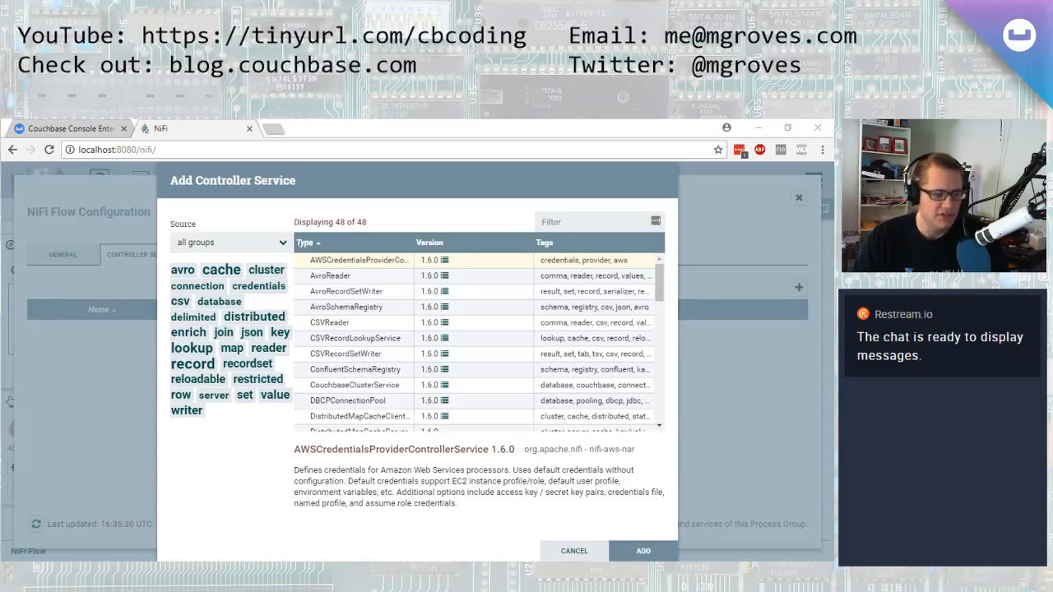
pyautogui.moveTo(659, 283); pyautogui.dragTo(630, 252)
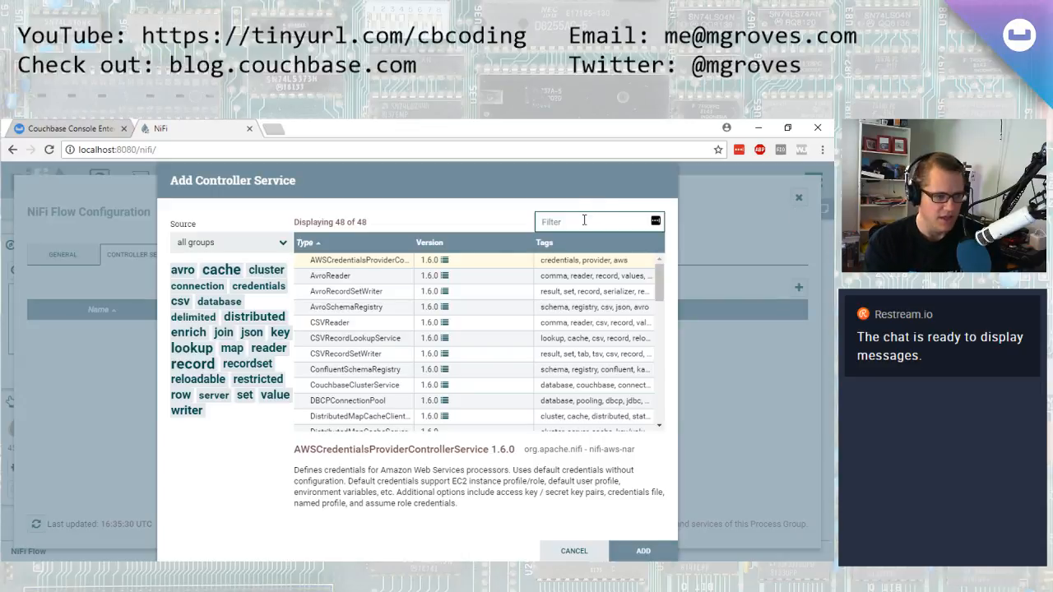
pyautogui.write('dbcpcon')
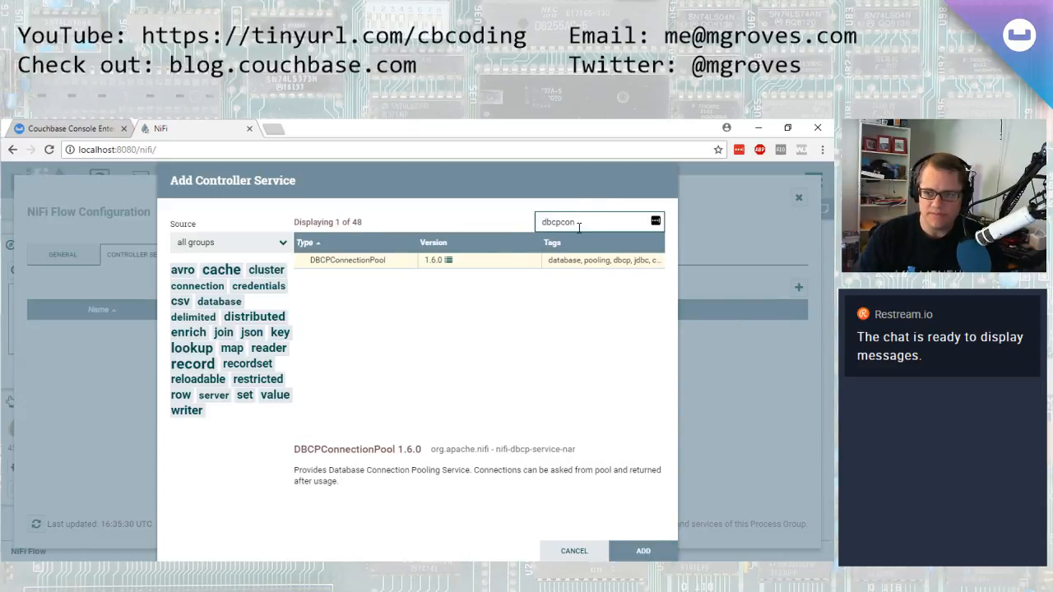
pyautogui.doubleClick(531, 260)
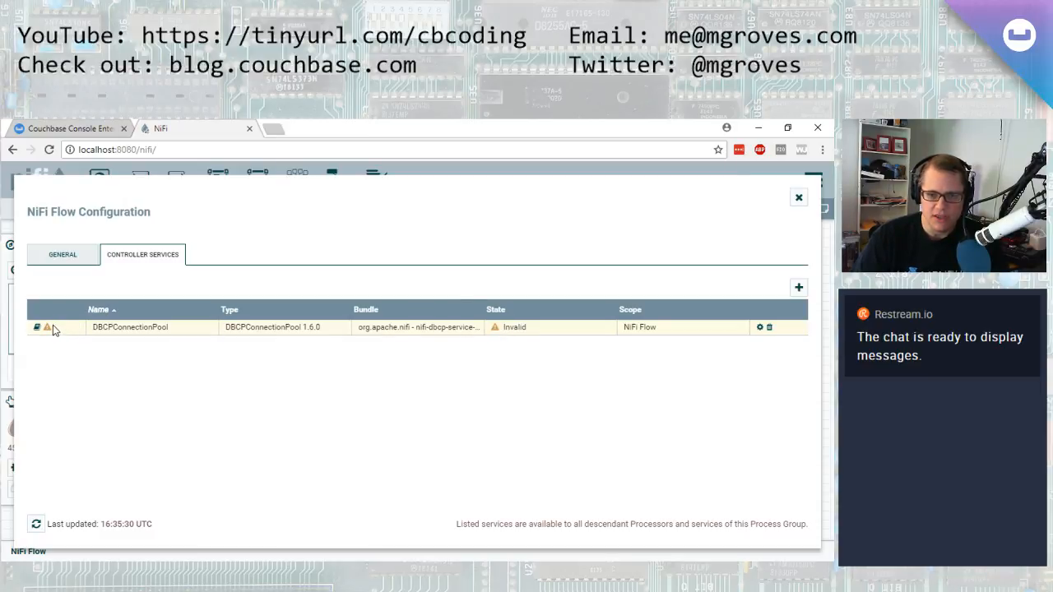
# Open the DBCPConnectionPool's properties and start entering the Database Connection URL as jdbc:sqlserver://172
pyautogui.moveTo(48, 330)
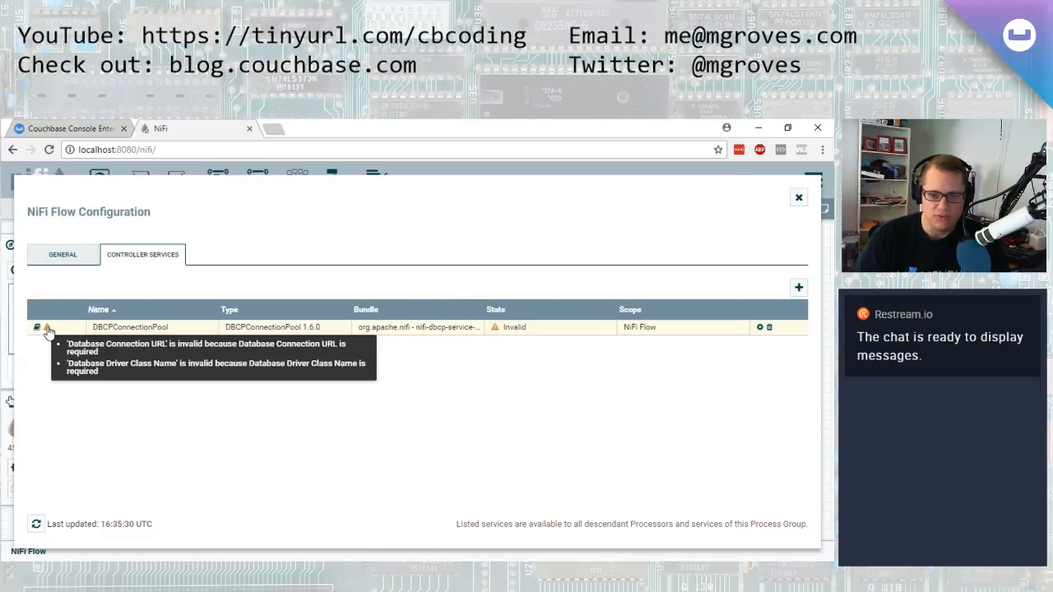
pyautogui.click(759, 327)
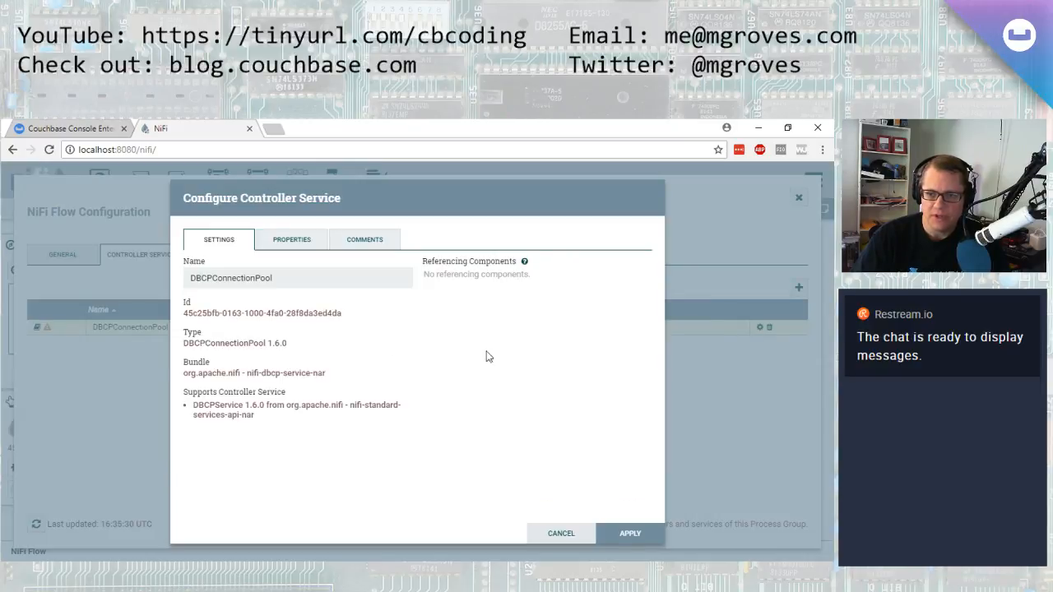
pyautogui.click(292, 239)
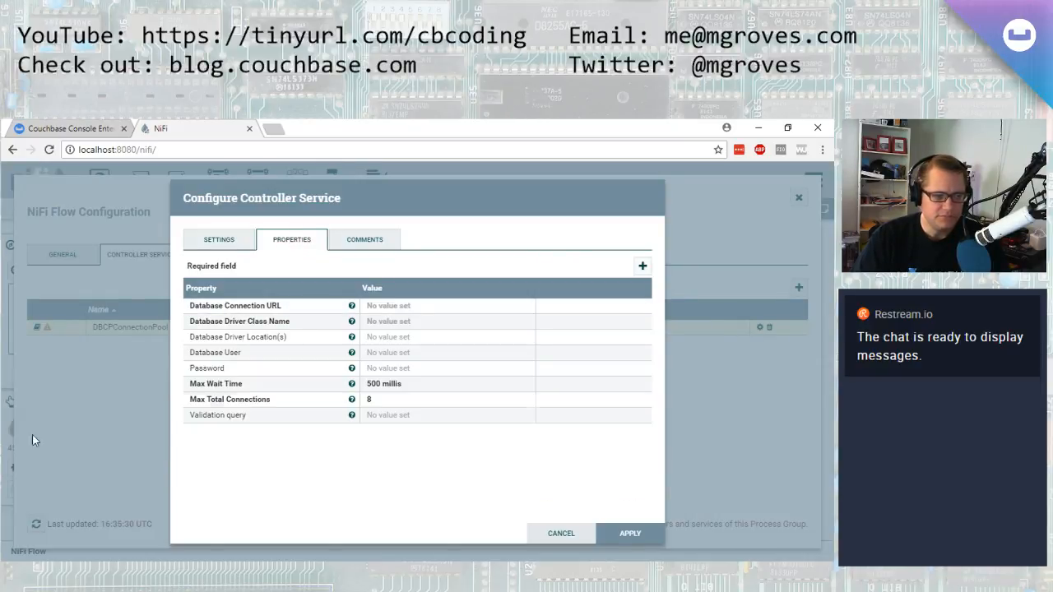
pyautogui.click(425, 307)
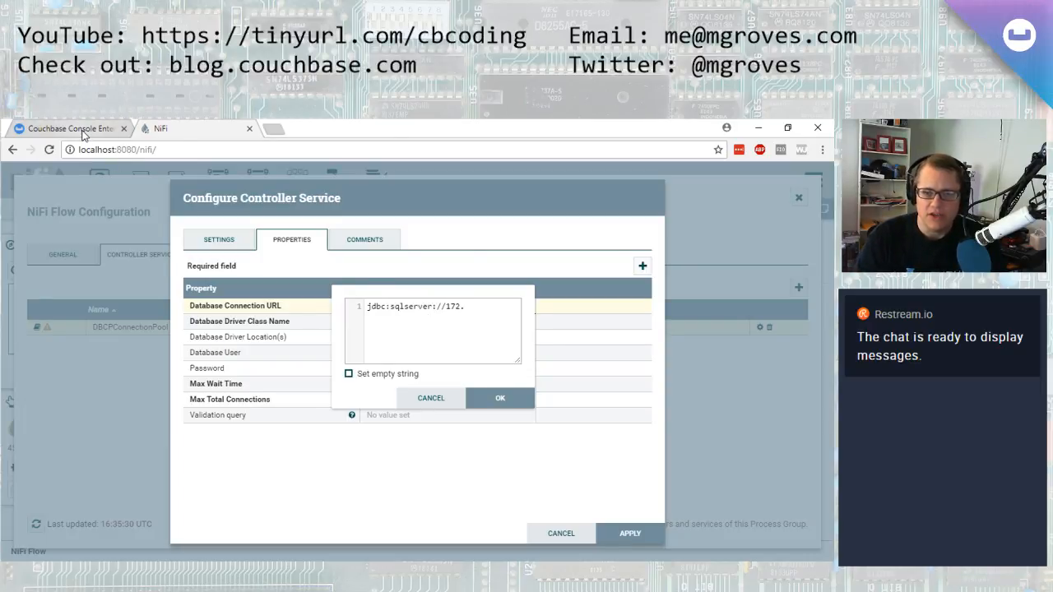
# Switch to PowerShell and inspect the SQL Server container with docker inspect mssql
pyautogui.hotkey('alt', 'Tab')
pyautogui.write('docker inspect mssql')
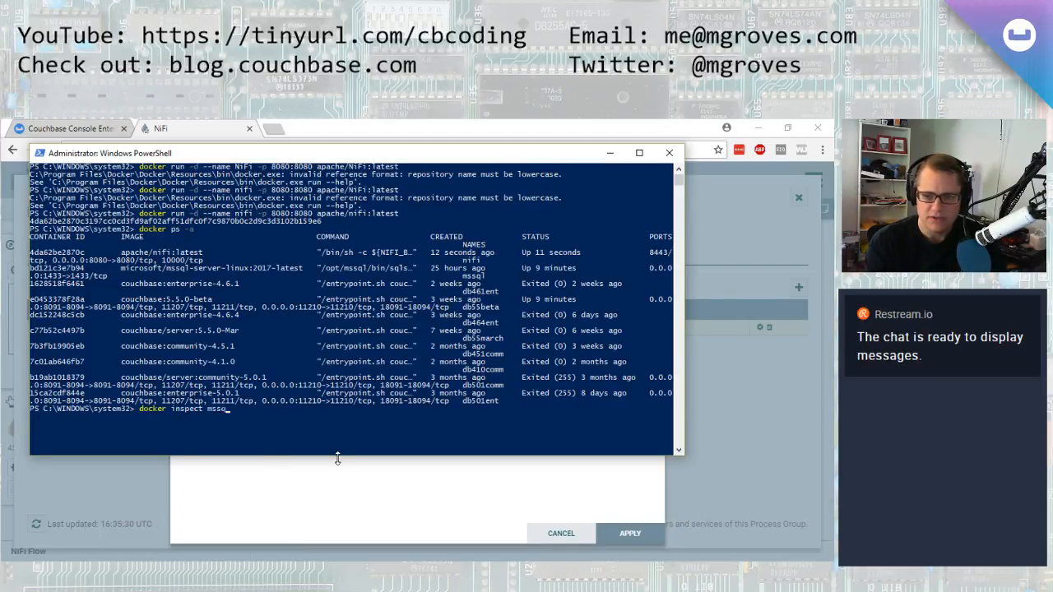
pyautogui.press('Return')
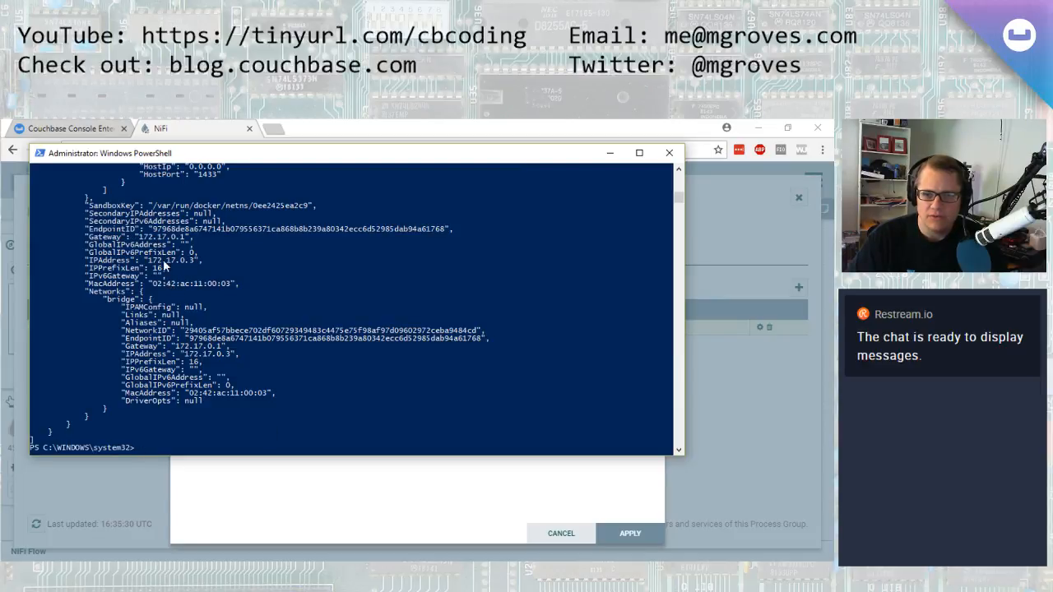
# Complete the Database Connection URL as jdbc:sqlserver://172.17.0.3 and confirm it
pyautogui.hotkey('alt', 'Tab')
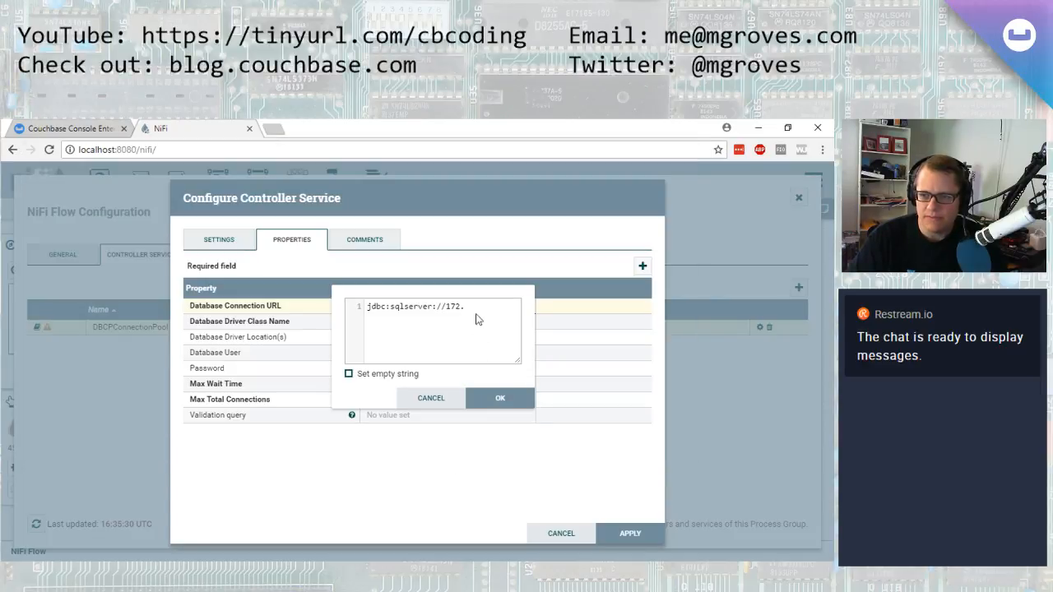
pyautogui.write('17.0.3')
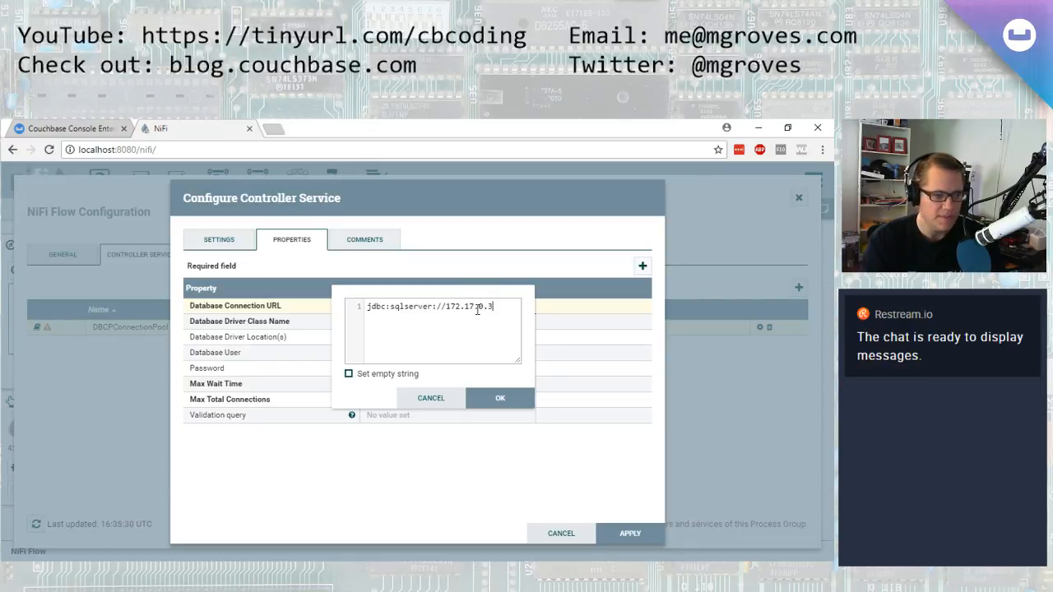
pyautogui.click(500, 399)
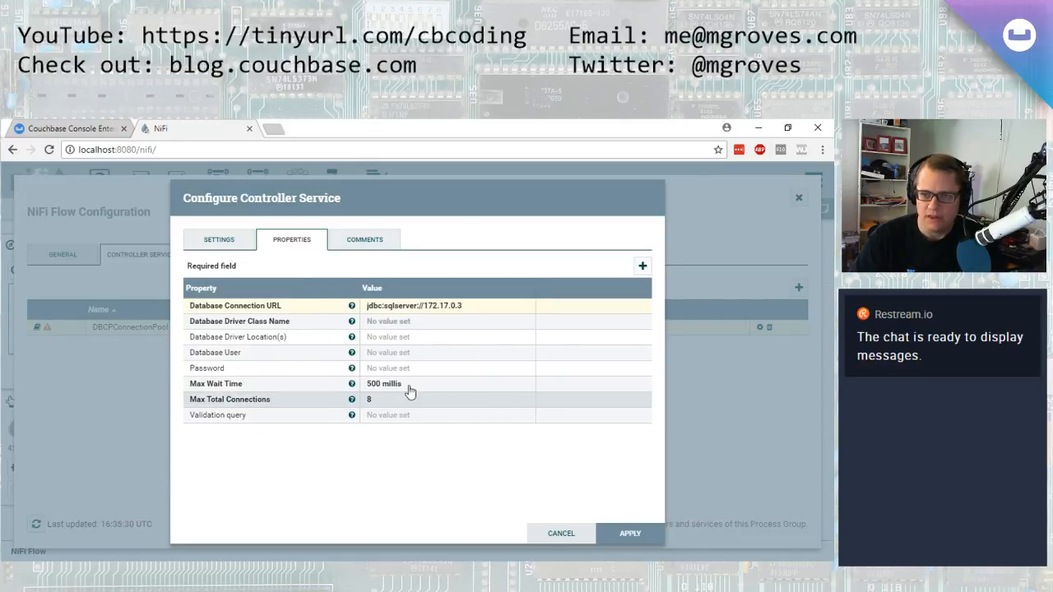
# Set the Database Driver Class Name to com.microsoft.sqlserver.jdbc.SQLServerDriver
pyautogui.click(411, 307)
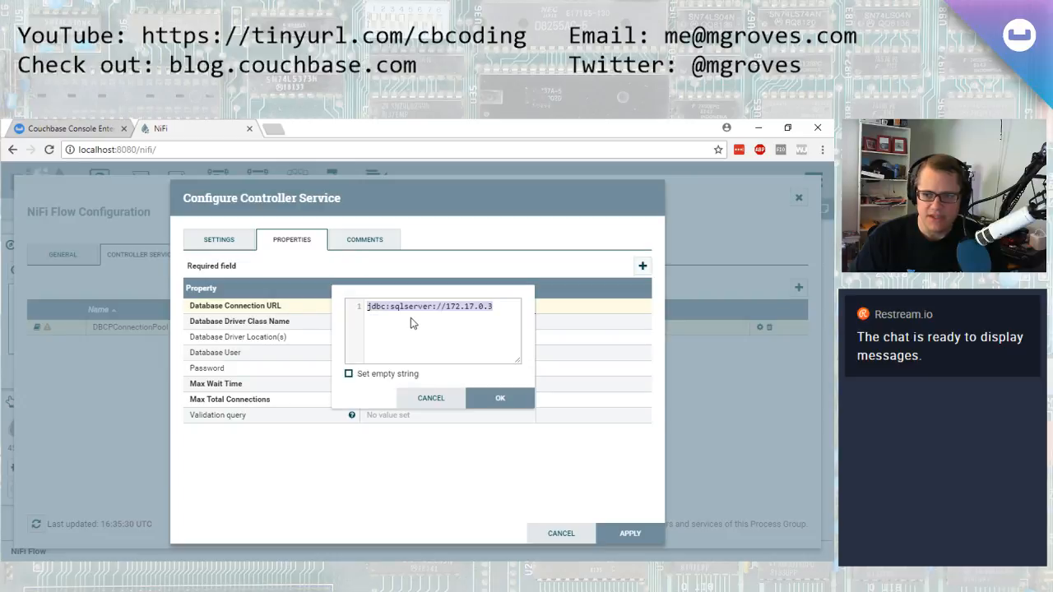
pyautogui.hotkey('alt', 'Tab')
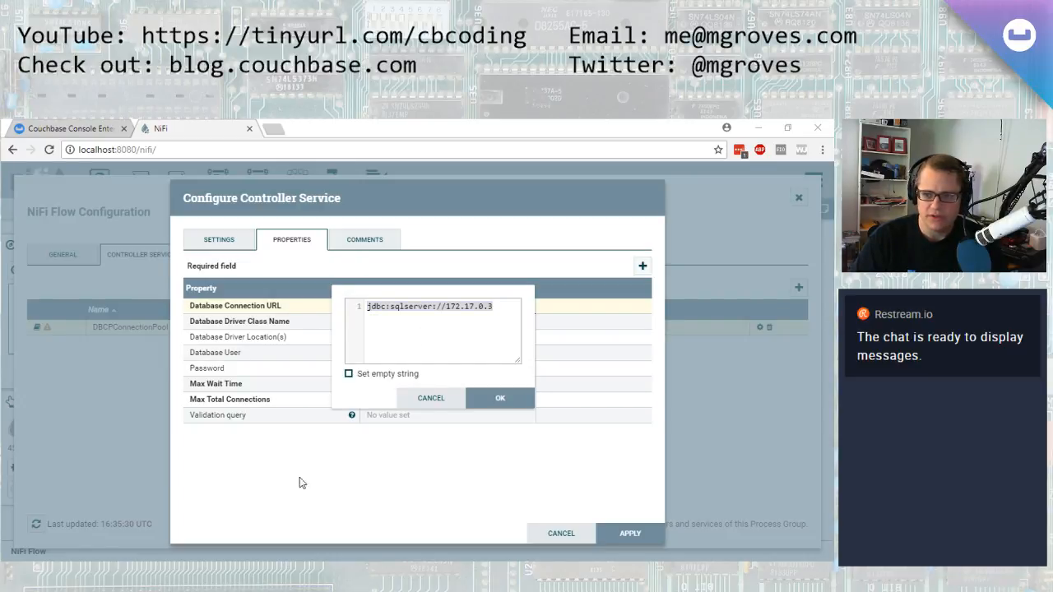
pyautogui.click(440, 398)
pyautogui.click(411, 324)
pyautogui.write('com.microsoft.sqlserver.jdbc.SQLServerDriver')
pyautogui.moveTo(415, 375); pyautogui.dragTo(440, 374)
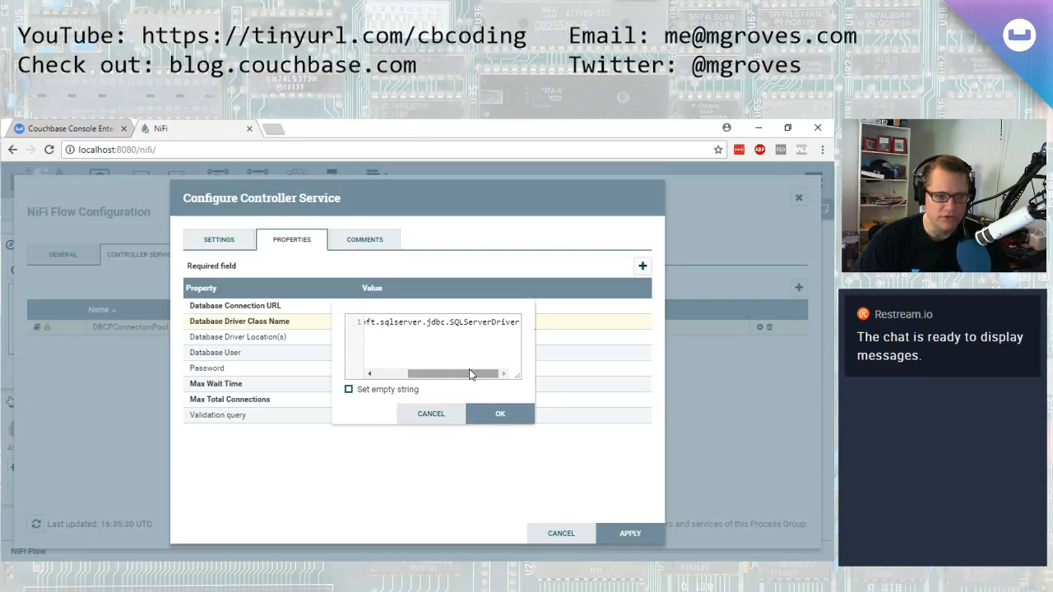
pyautogui.click(470, 416)
# Set the Database Driver Location(s) to file:///usr/share/java/mssql-jdbc-6.4.0.jre8.jar
pyautogui.click(423, 337)
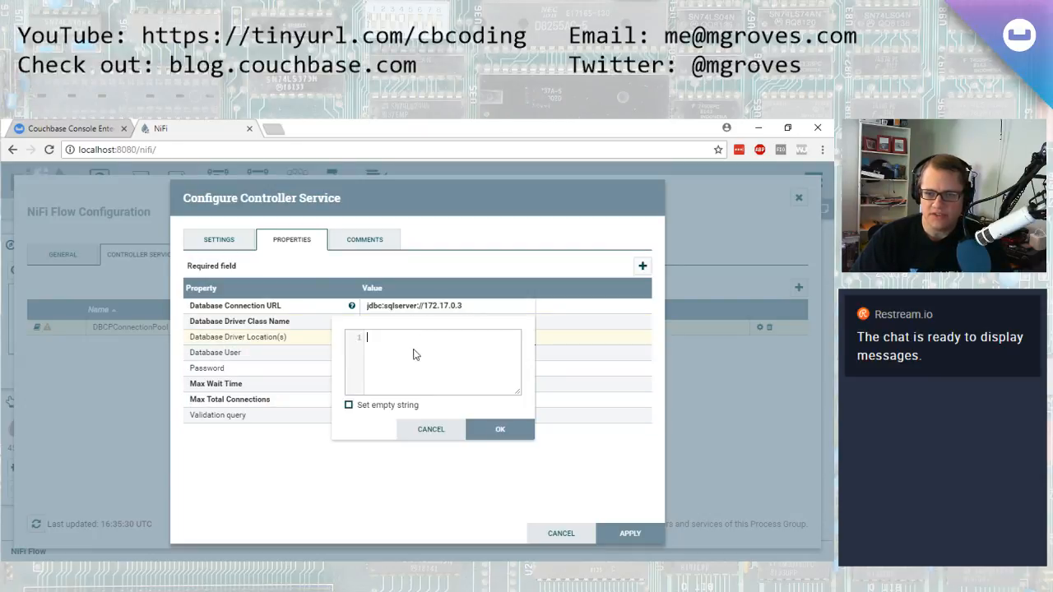
pyautogui.hotkey('alt', 'Tab')
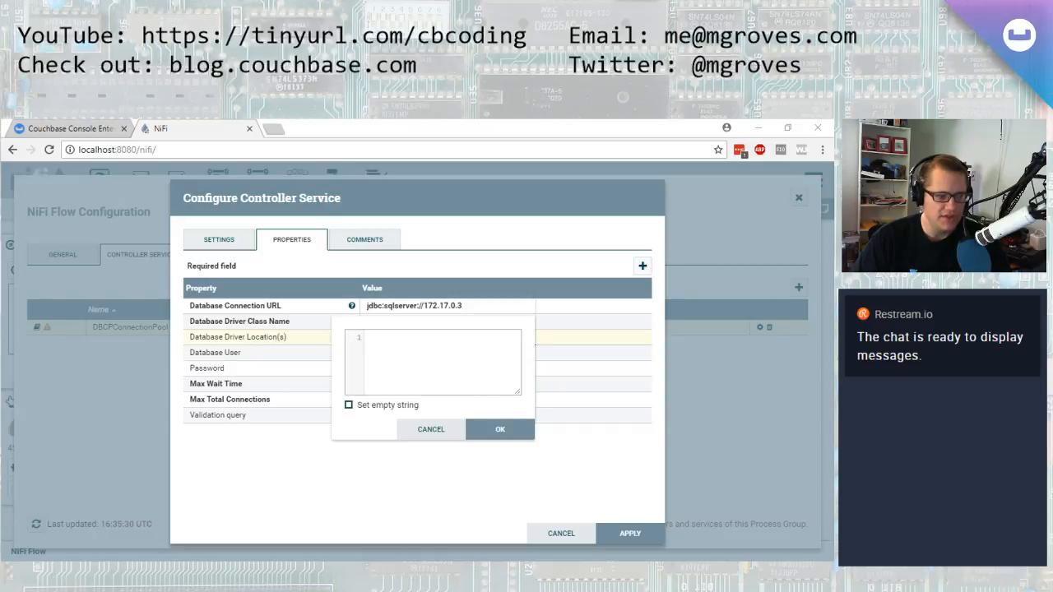
pyautogui.click(409, 370)
pyautogui.hotkey('ctrl', 'v')
pyautogui.moveTo(454, 388); pyautogui.dragTo(411, 389)
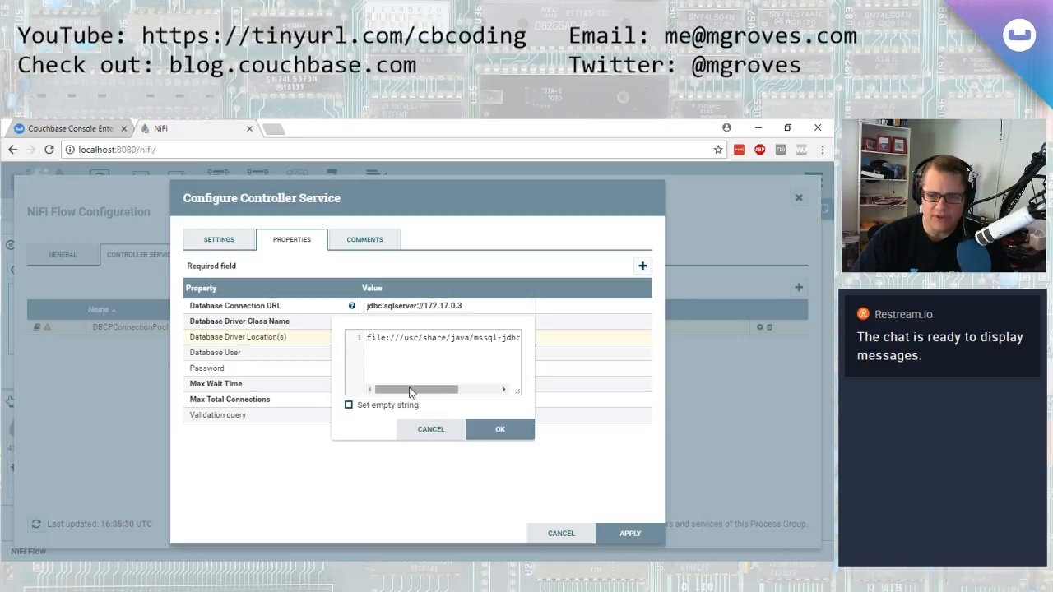
pyautogui.moveTo(411, 392); pyautogui.dragTo(448, 394)
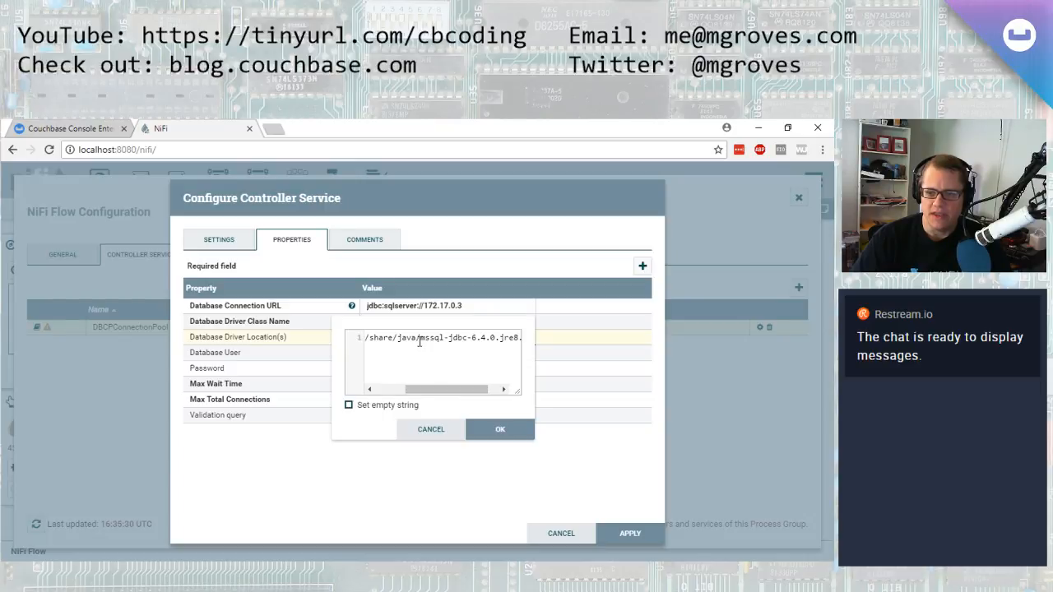
pyautogui.moveTo(419, 338); pyautogui.dragTo(475, 329)
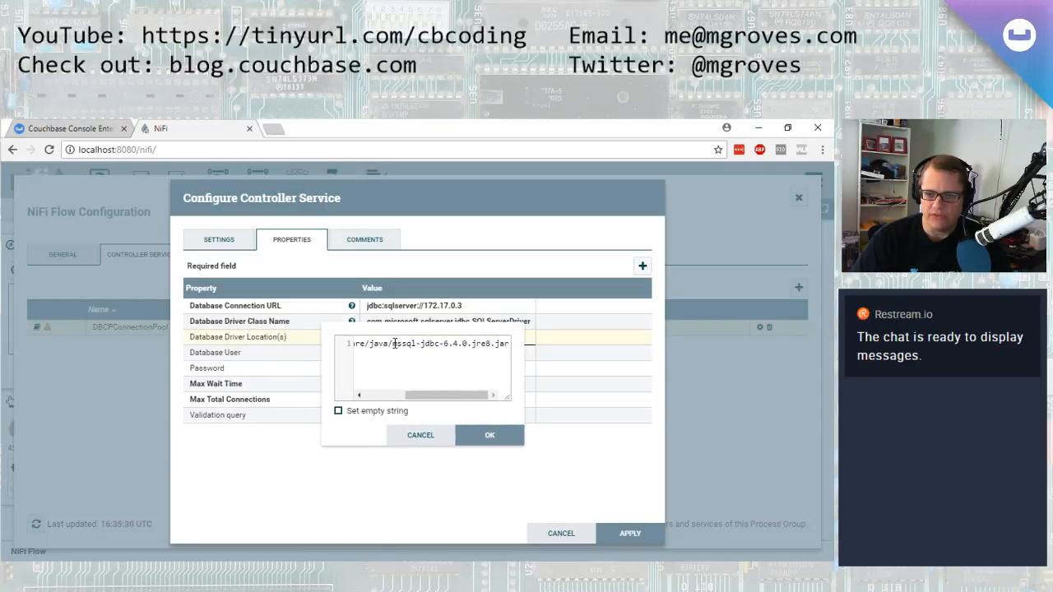
pyautogui.moveTo(392, 346); pyautogui.dragTo(488, 344)
pyautogui.click(473, 437)
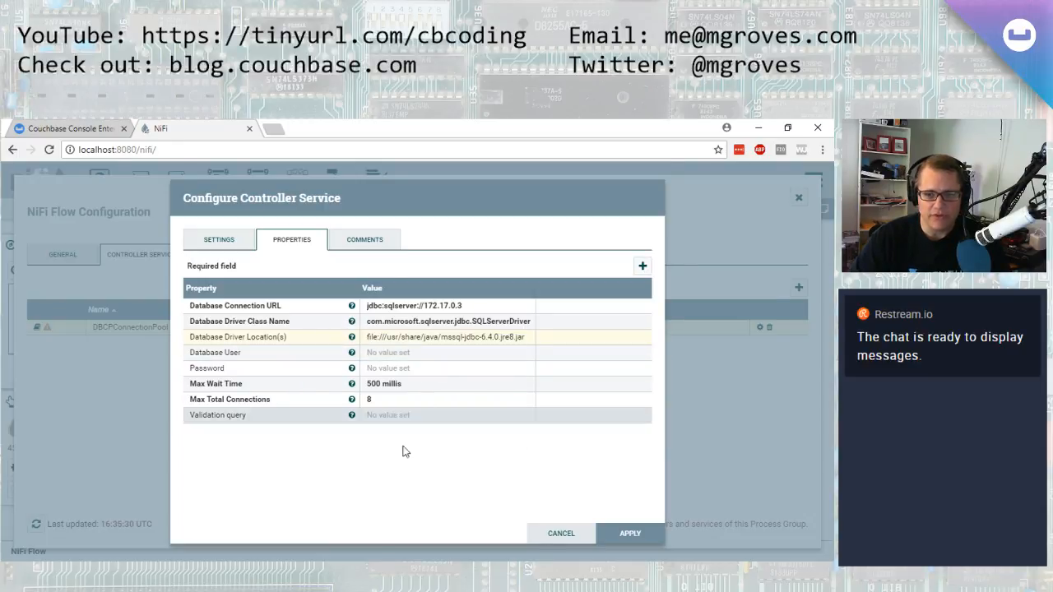
# Open the Microsoft JDBC Driver 6.4 for SQL Server download page in a new tab, view its download choices, and close the tab
pyautogui.hotkey('alt', 'Tab')
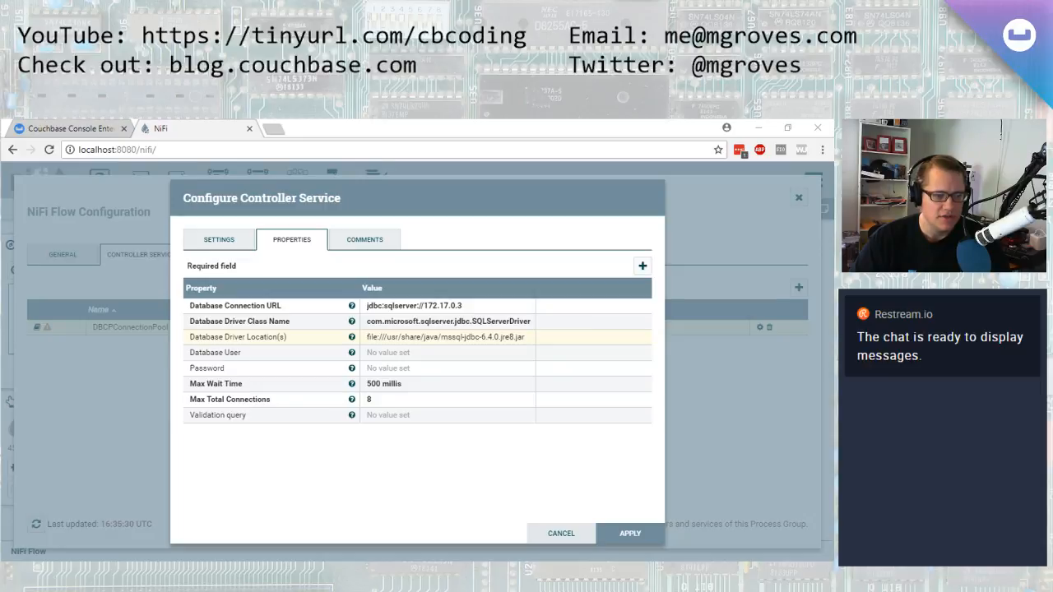
pyautogui.click(274, 130)
pyautogui.write('https://www.microsoft.com/en-us/download/details.aspx?id=56615')
pyautogui.press('Return')
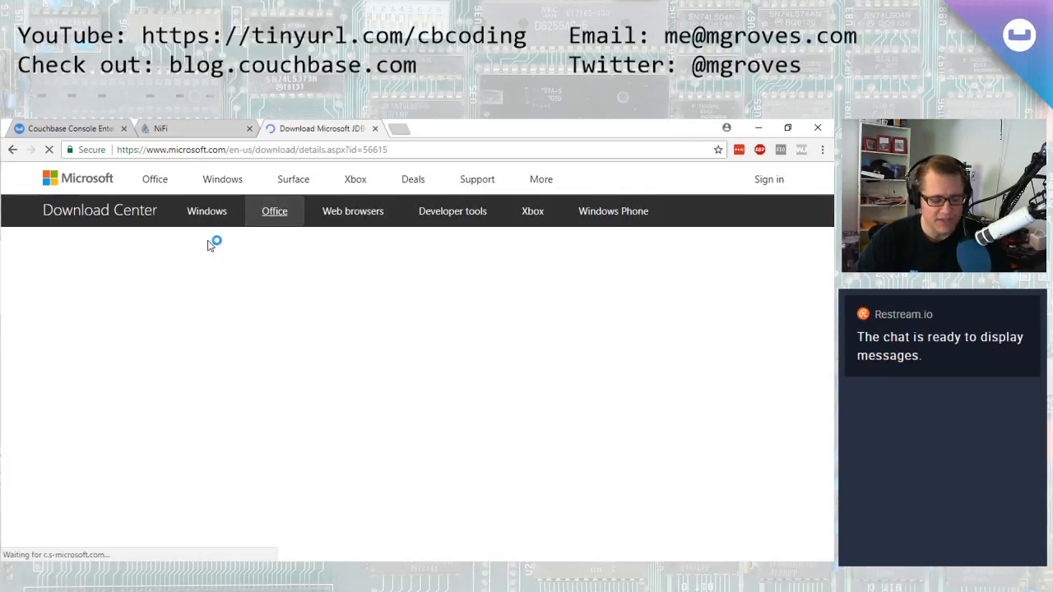
pyautogui.scroll(-5, 247, 370)
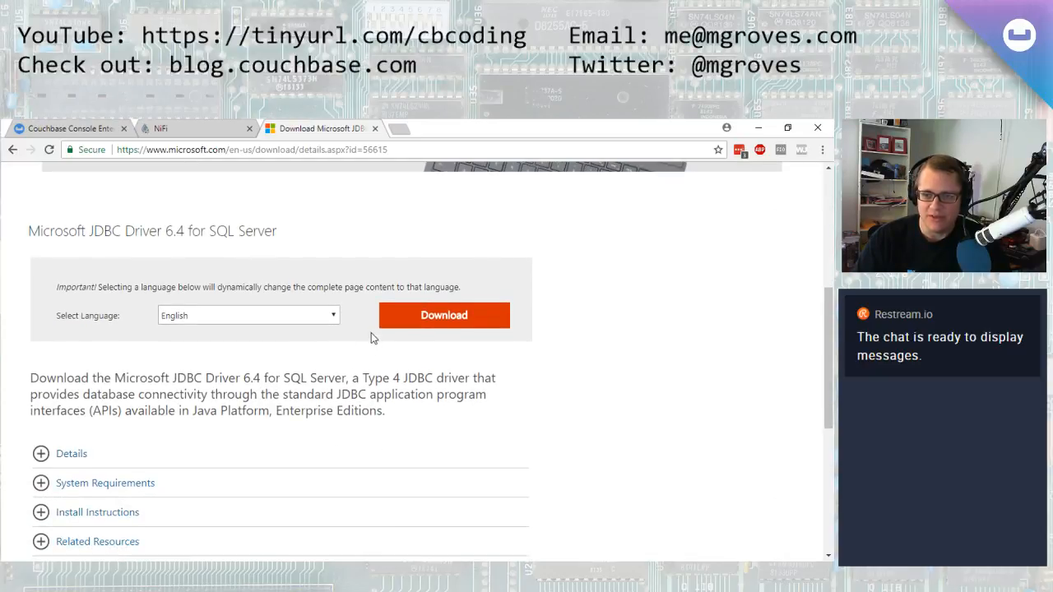
pyautogui.click(421, 326)
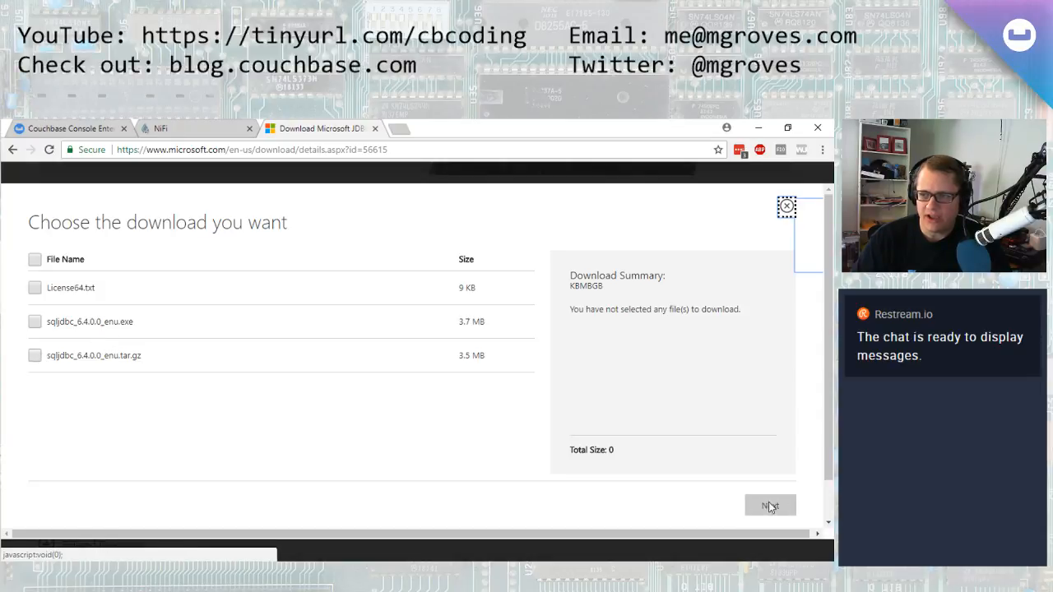
pyautogui.click(787, 206)
pyautogui.middleClick(319, 129)
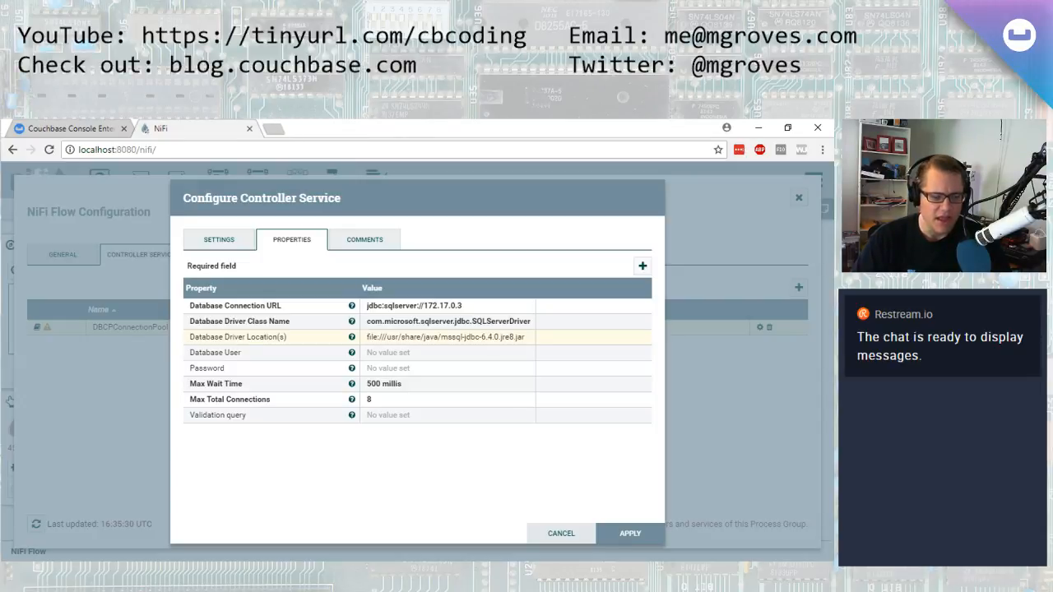
# Switch to PowerShell and move to the root of the C: drive
pyautogui.hotkey('alt', 'Tab')
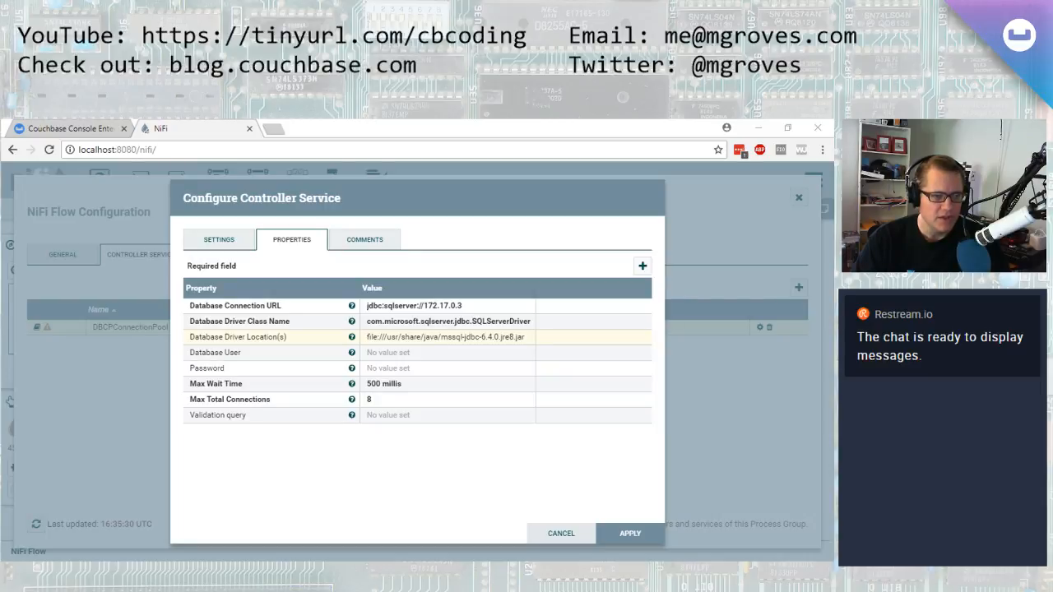
pyautogui.hotkey('alt', 'Tab')
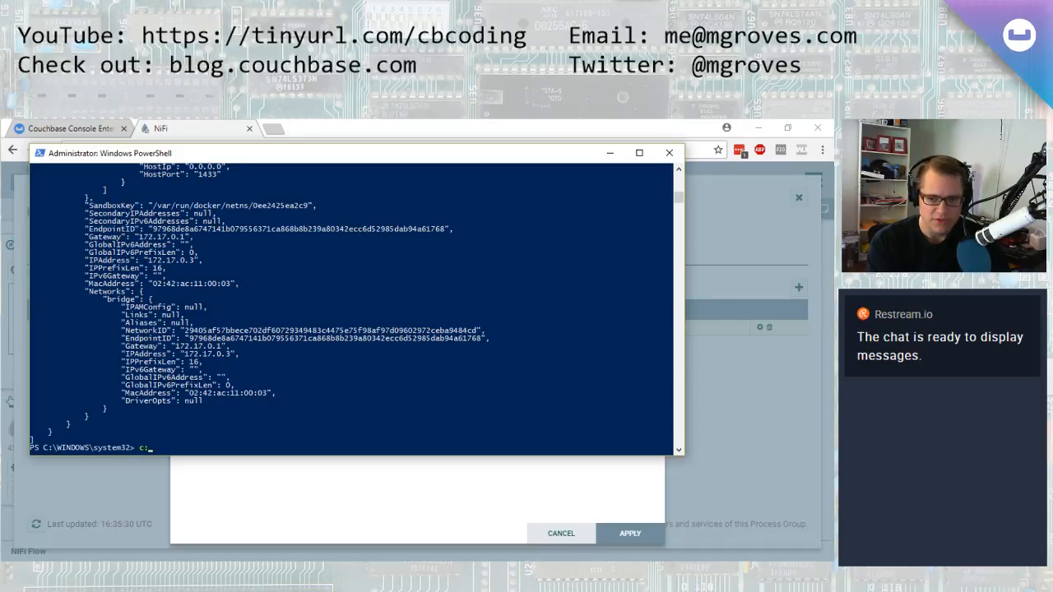
pyautogui.write('c:')
pyautogui.press('Return')
pyautogui.write('cd\\')
pyautogui.press('Return')
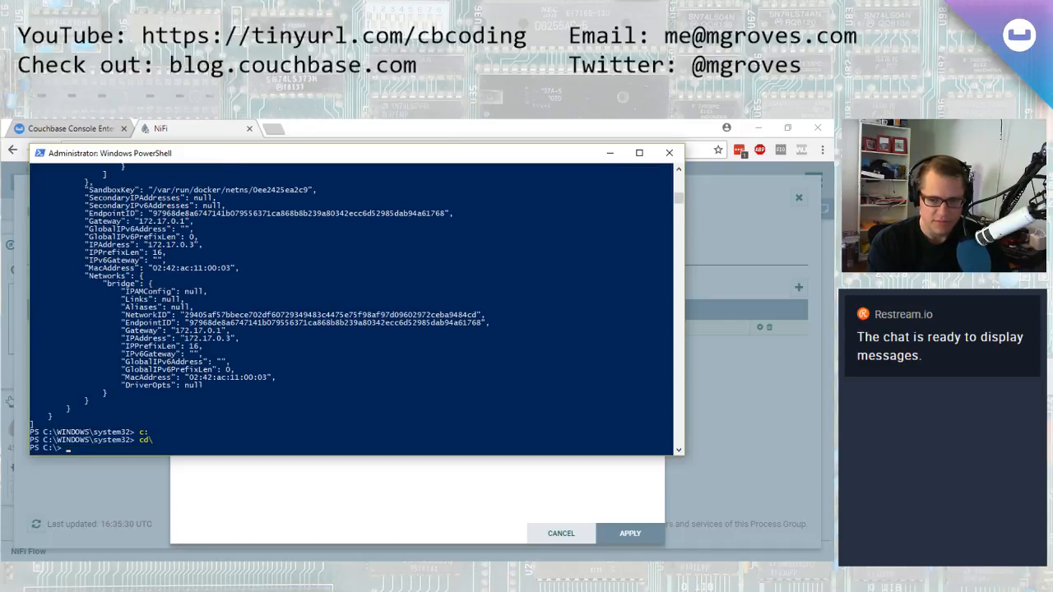
# Change into the zproj\blog folder and its subfolder beginning with gr, and list its contents
pyautogui.write('cd zp')
pyautogui.press('Tab')
pyautogui.write('blog')
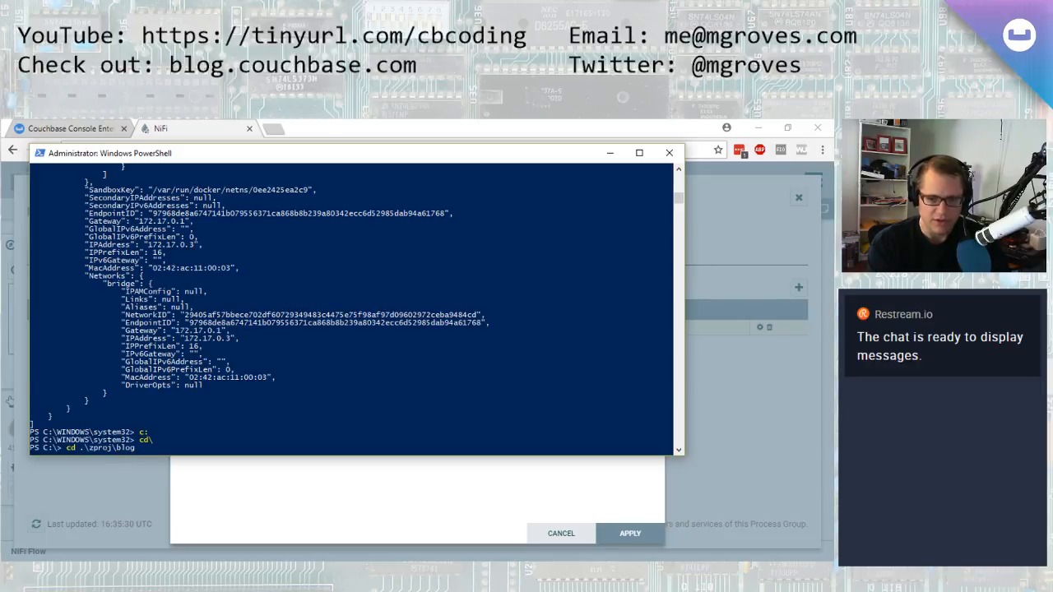
pyautogui.write('\\gr')
pyautogui.press('Tab')
pyautogui.press('Return')
pyautogui.write('ls')
pyautogui.press('Return')
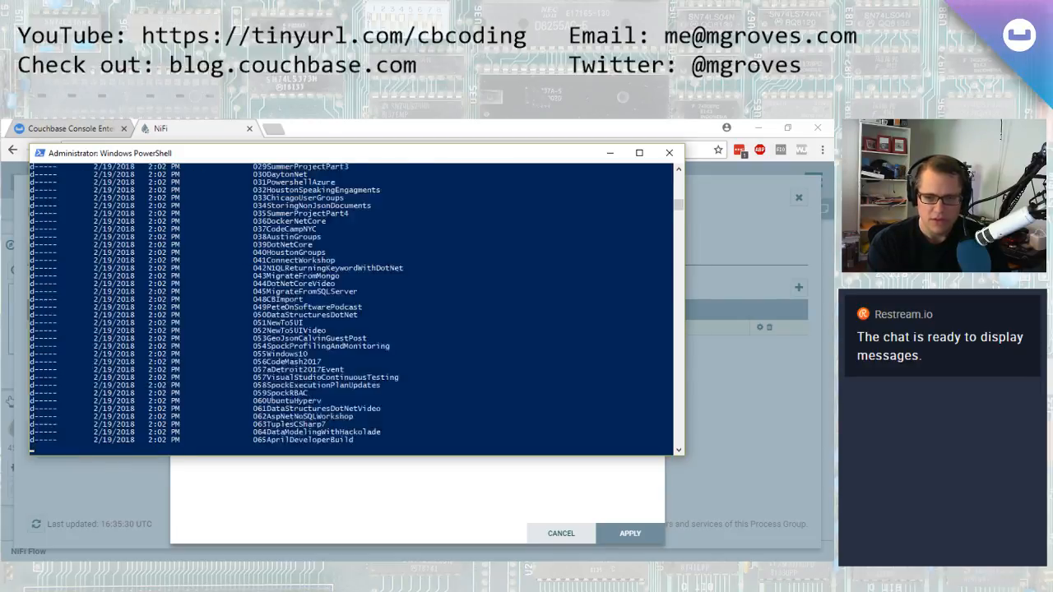
# Change into the 107Nifi folder and list its contents
pyautogui.write('cd .\\107')
pyautogui.press('Tab')
pyautogui.press('Return')
pyautogui.write('dir')
pyautogui.press('Return')
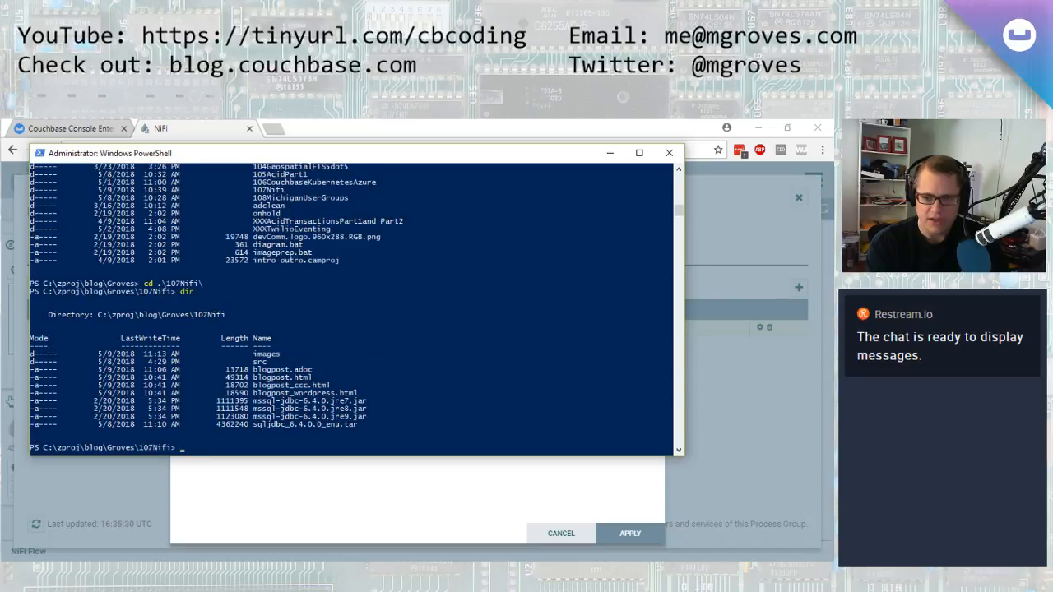
# Copy mssql-jdbc-6.4.0.jre8.jar into the nifi container's /usr/share/java folder with docker cp
pyautogui.press('Escape')
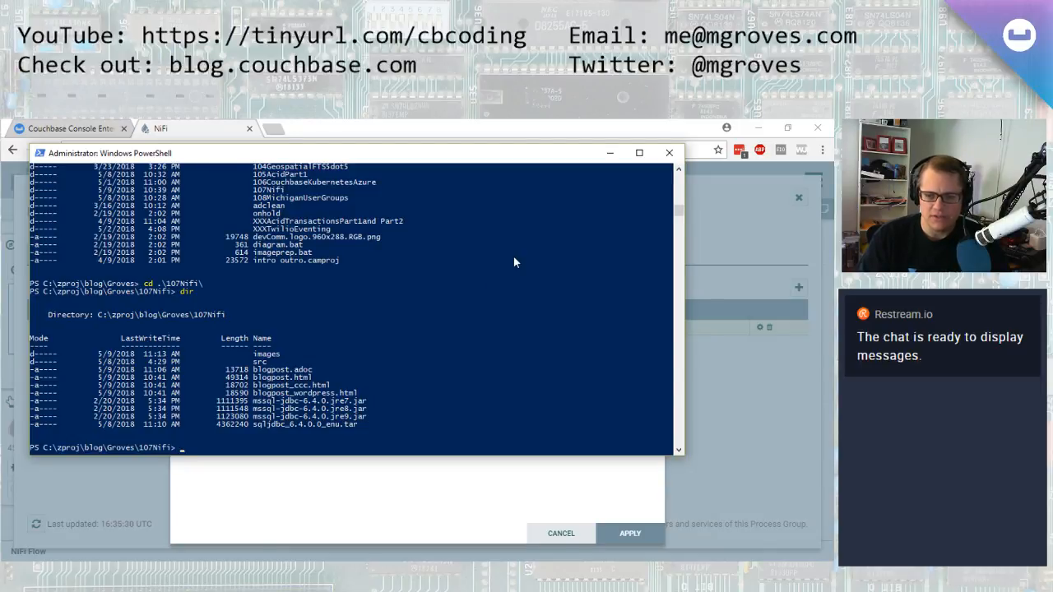
pyautogui.write('dock')
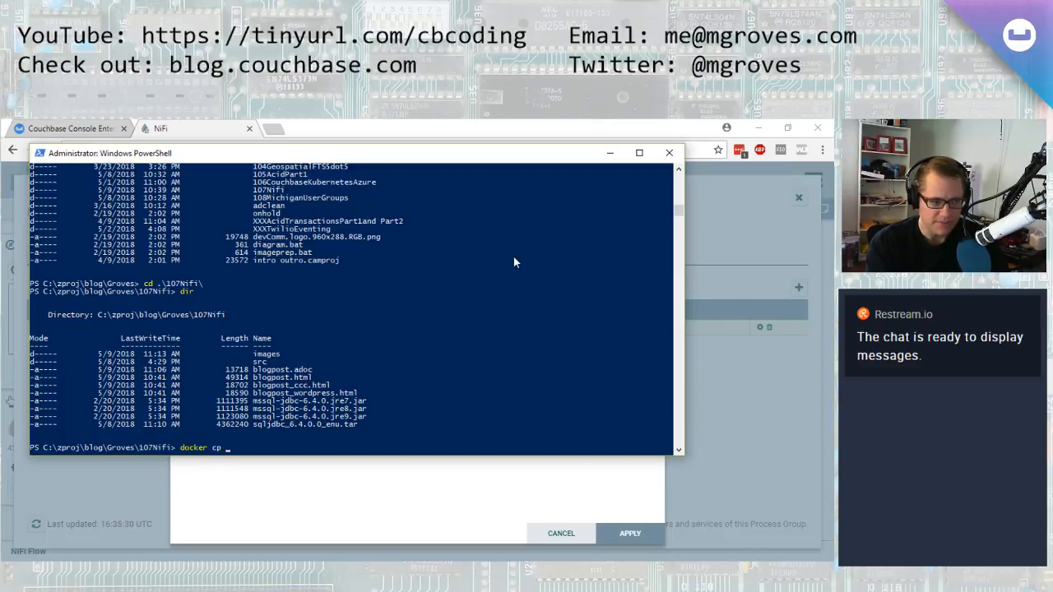
pyautogui.write('er cp')
pyautogui.press('Return')
pyautogui.write('docker cp')
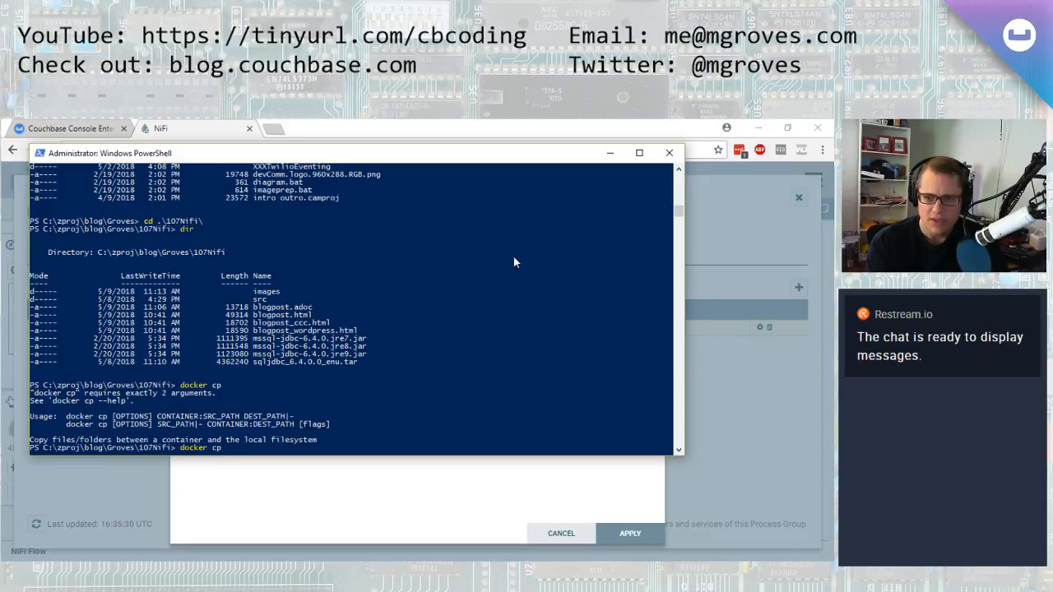
pyautogui.write(' .\\ms')
pyautogui.press('Tab')
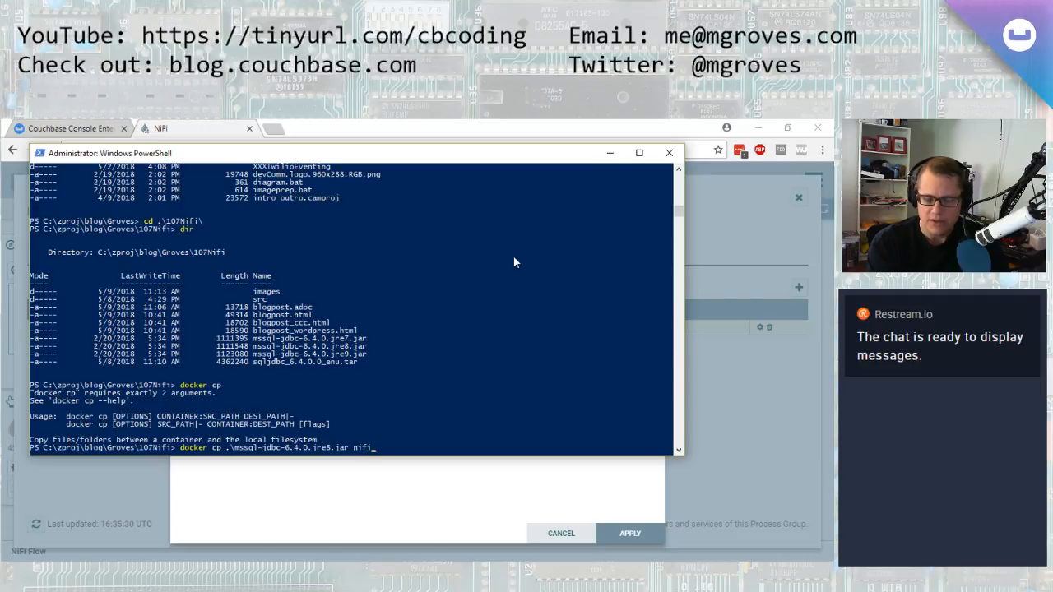
pyautogui.write('nifi:/usr/share/java')
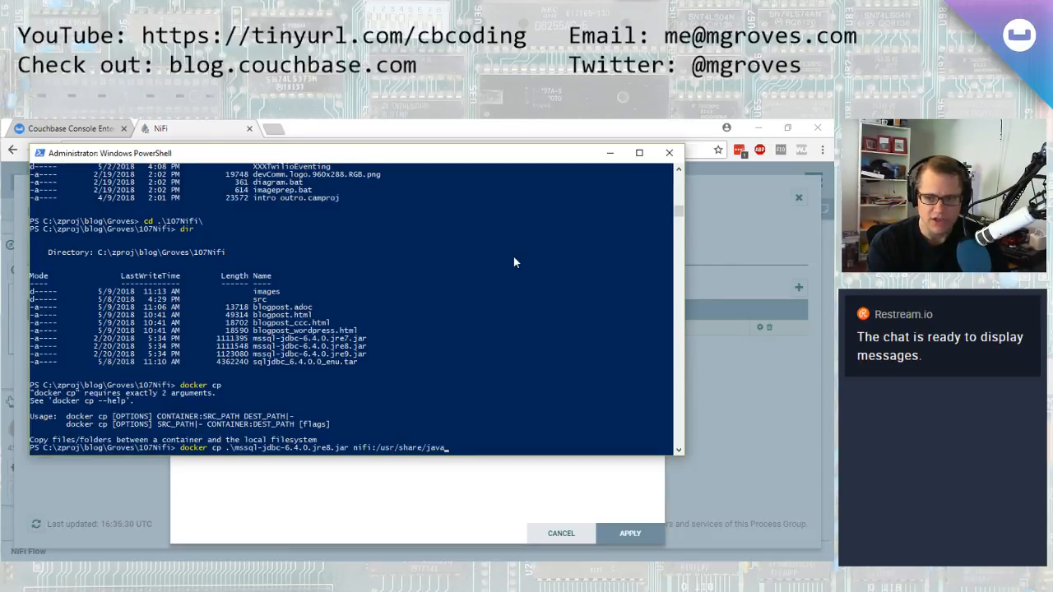
pyautogui.press('Return')
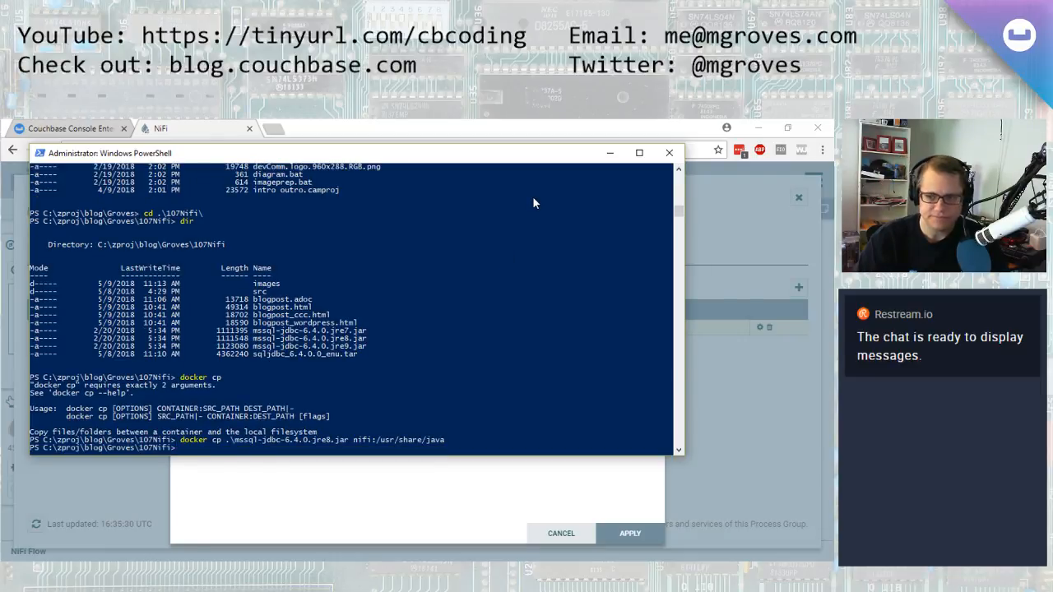
# Return to the NiFi service configuration and enter the SQL Server login name as the Database User
pyautogui.click(610, 153)
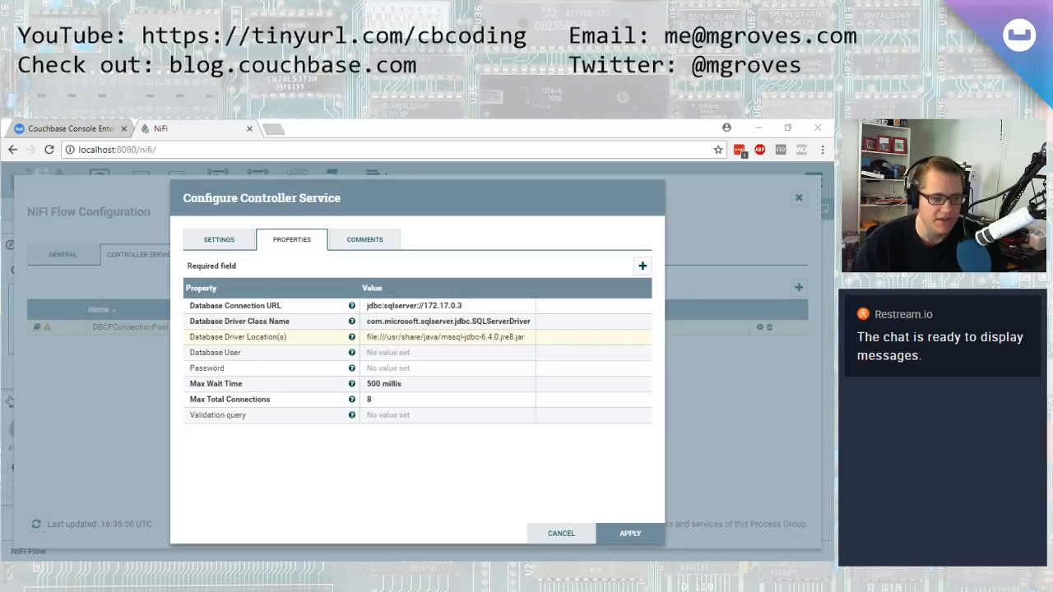
pyautogui.click(412, 353)
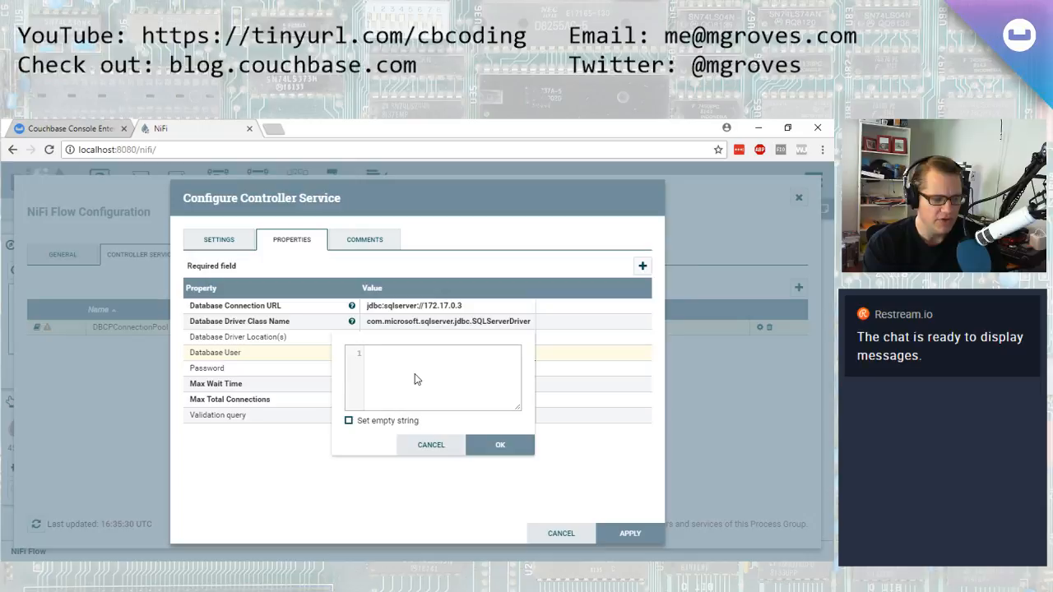
pyautogui.write('matt')
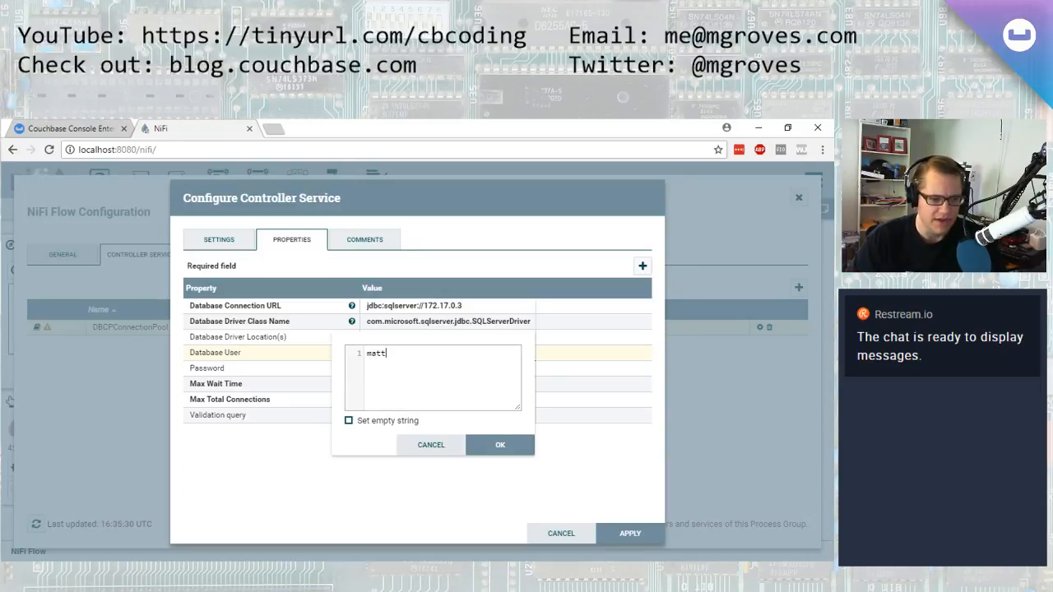
# Switch to SQL Server Management Studio and open the properties of the SQL login under Security, Logins
pyautogui.hotkey('alt', 'Tab')
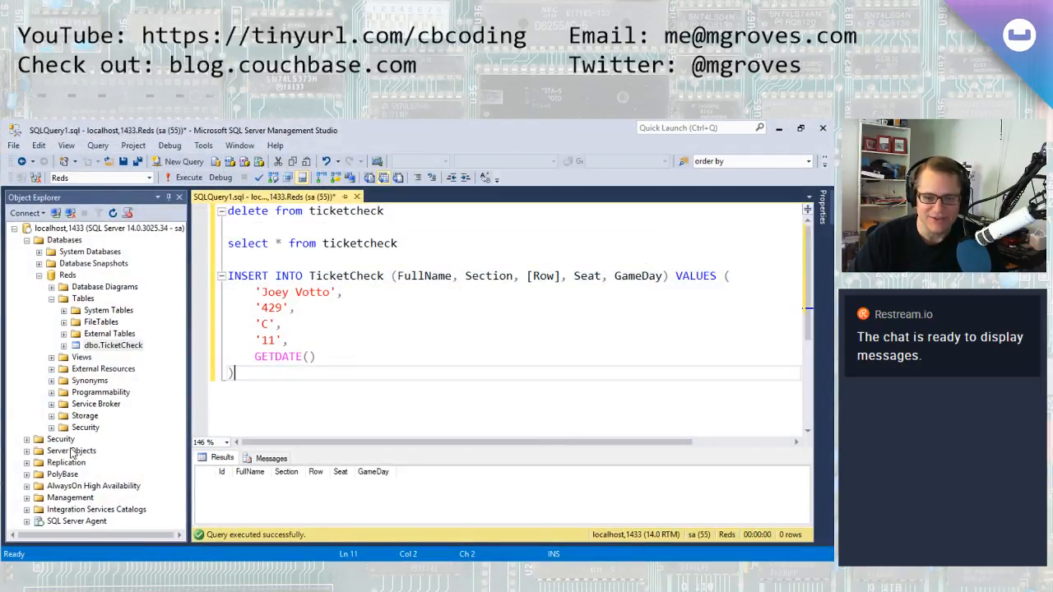
pyautogui.click(27, 439)
pyautogui.click(39, 382)
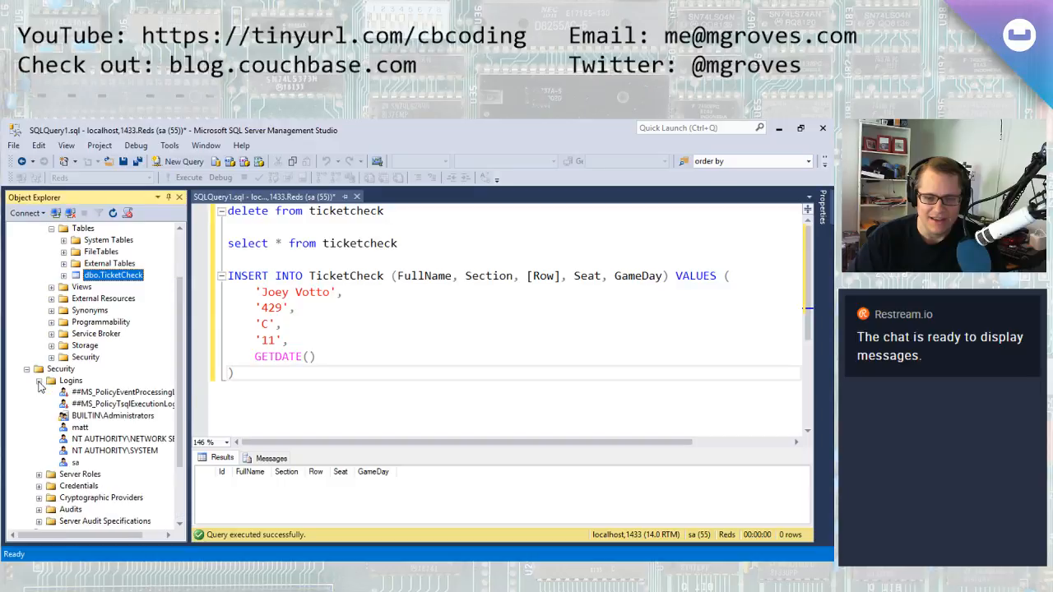
pyautogui.rightClick(75, 429)
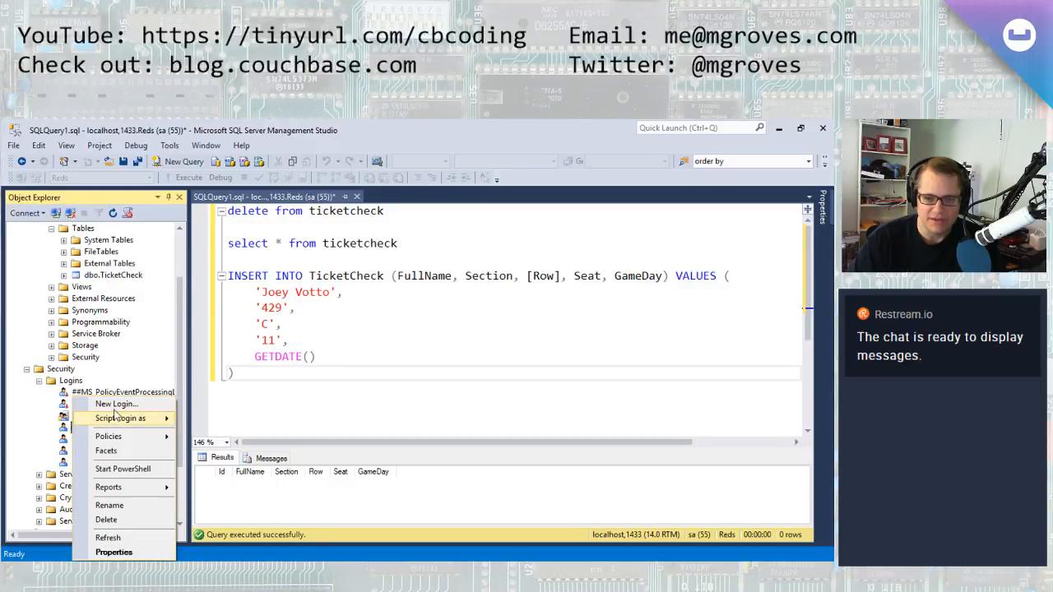
pyautogui.click(129, 541)
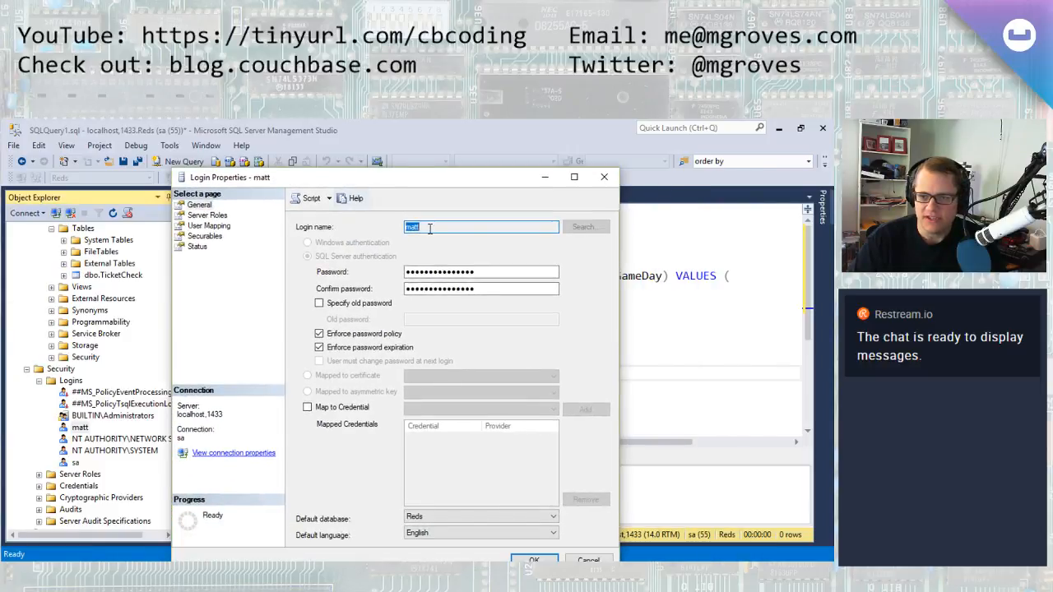
pyautogui.moveTo(464, 180); pyautogui.dragTo(423, 160)
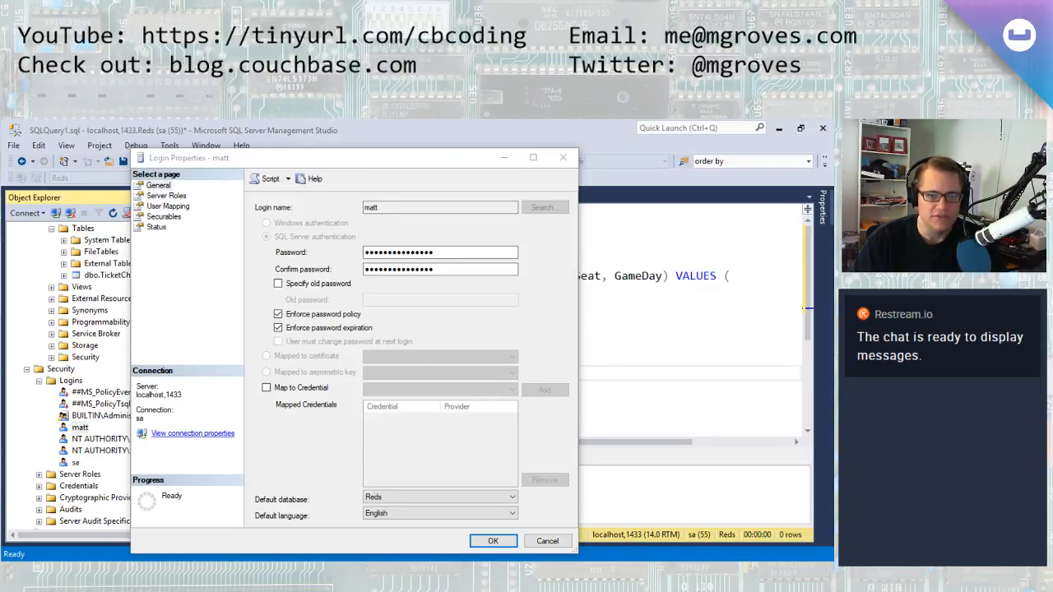
# Paste a new password into the login's Password and Confirm password fields and save the login
pyautogui.doubleClick(466, 255)
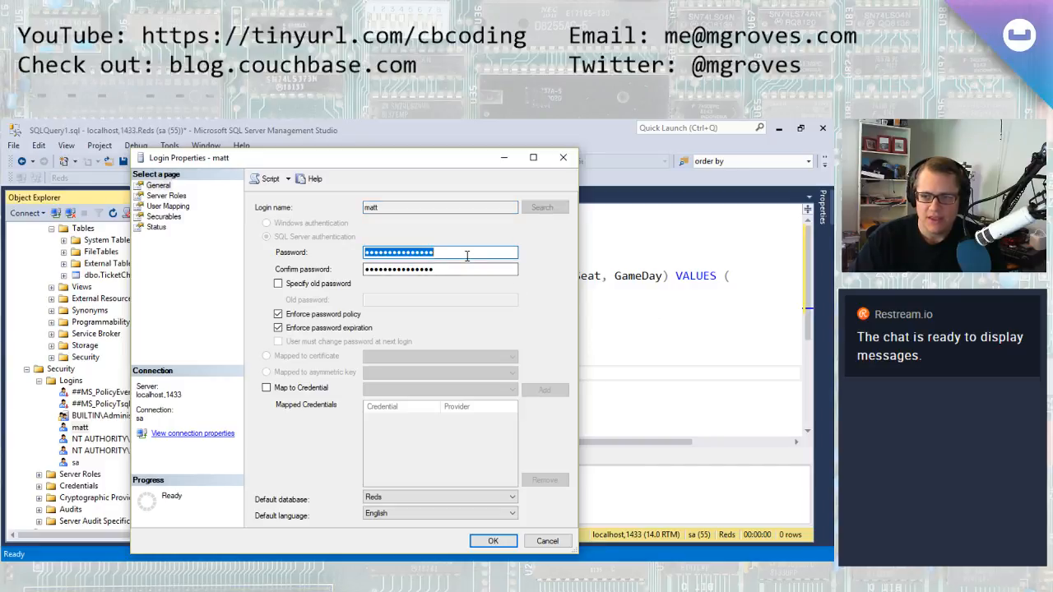
pyautogui.hotkey('ctrl', 'v')
pyautogui.press('Tab')
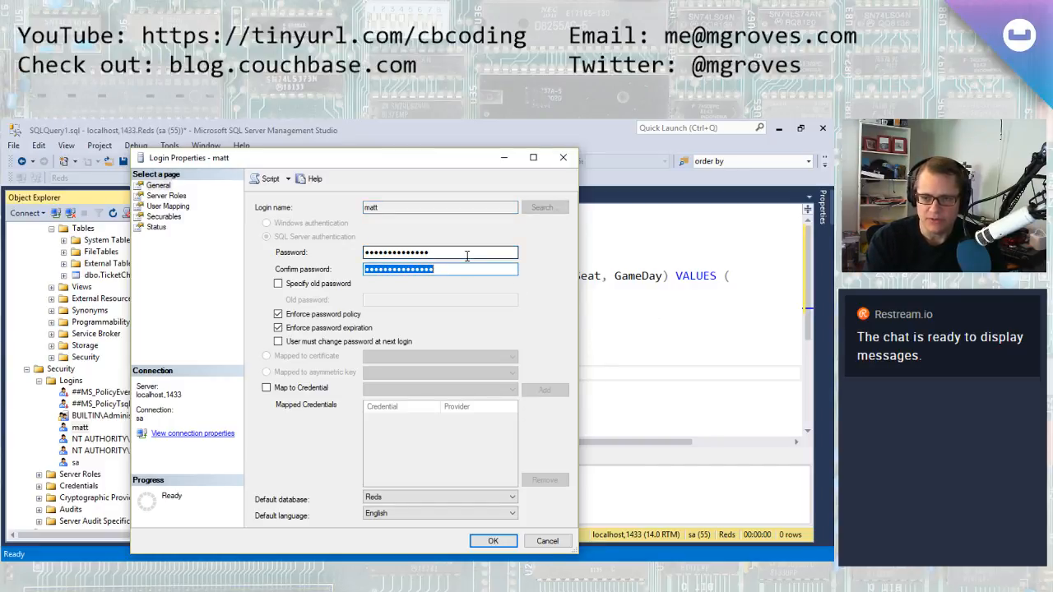
pyautogui.hotkey('ctrl', 'v')
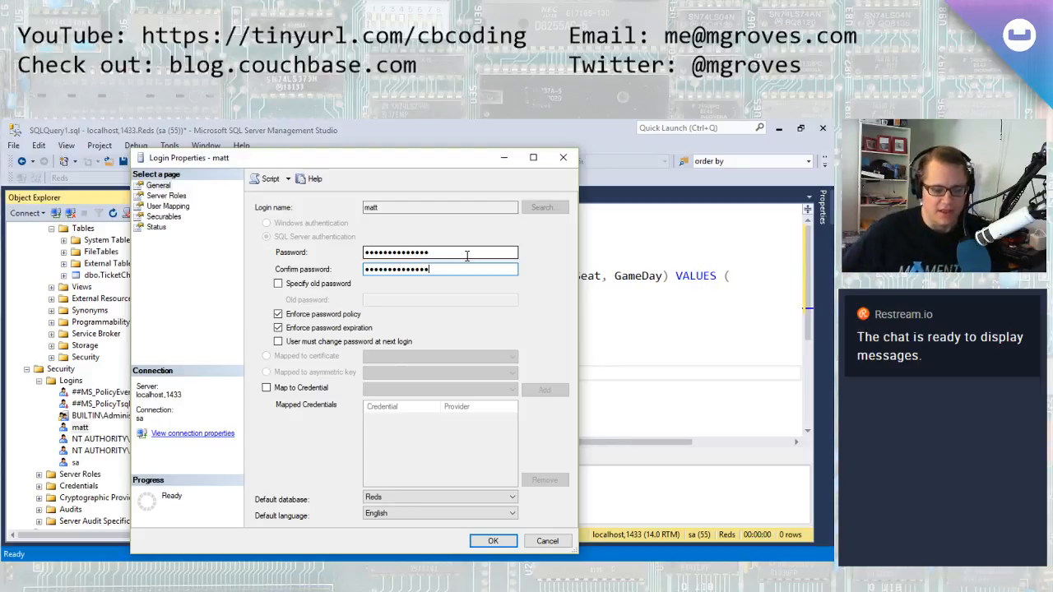
pyautogui.click(494, 541)
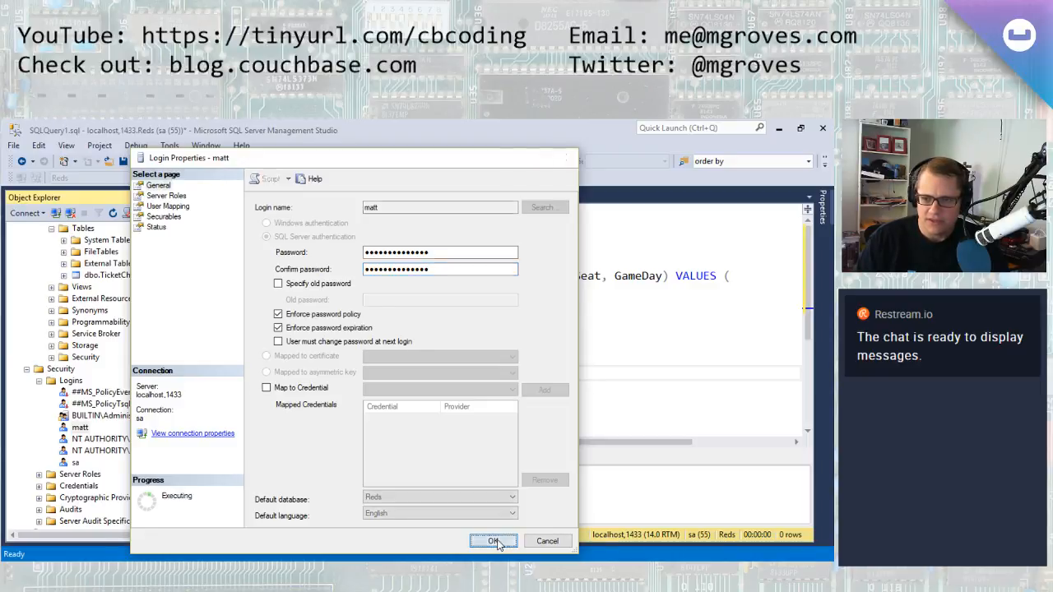
# Paste the password as a comment below the query and copy it
pyautogui.press('Return')
pyautogui.press('Return')
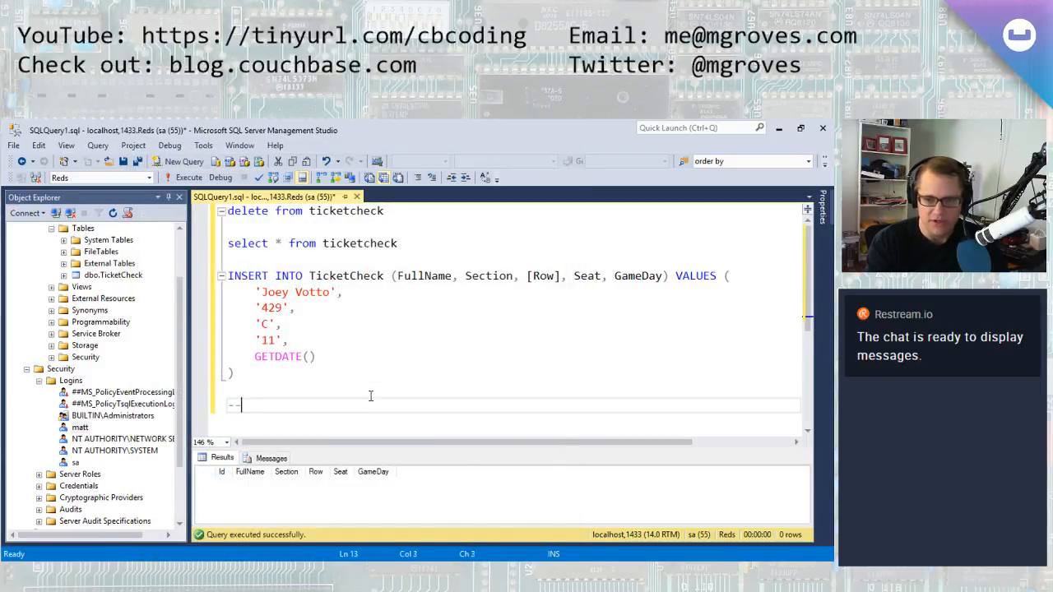
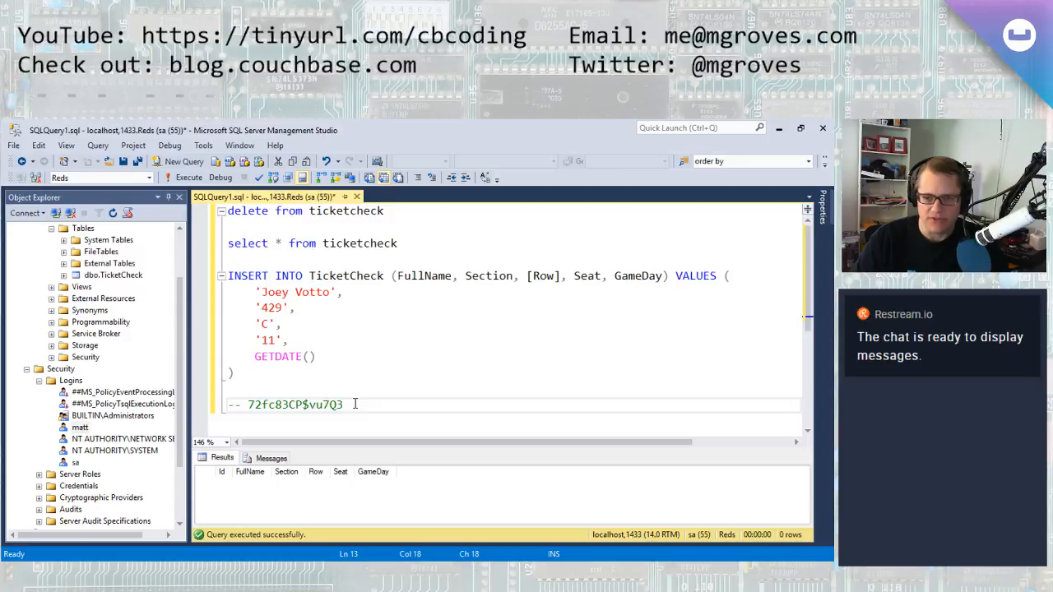
pyautogui.moveTo(354, 404); pyautogui.dragTo(260, 405)
pyautogui.click(426, 398)
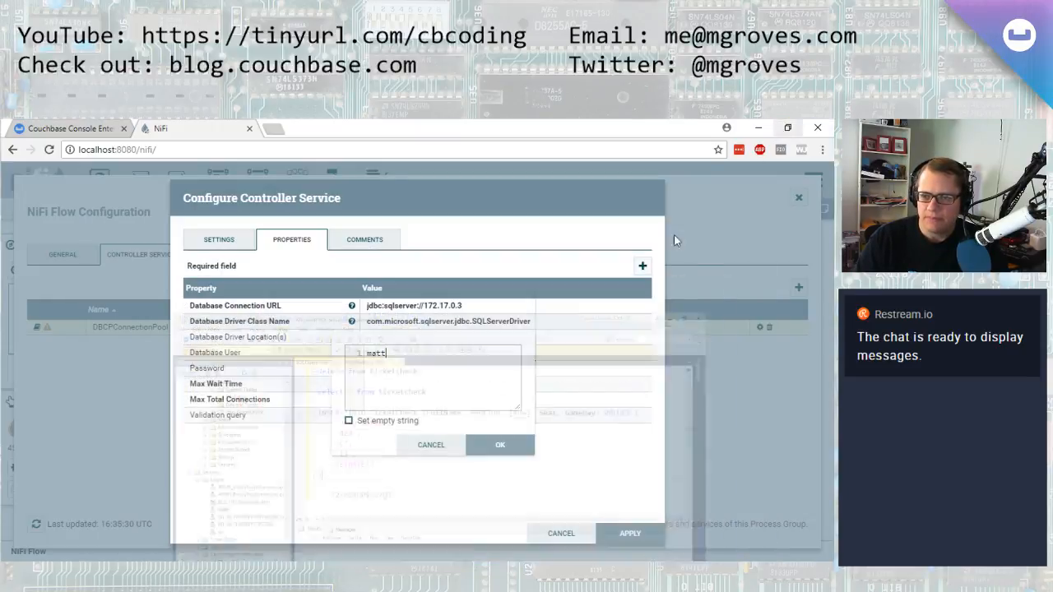
# Return to NiFi and confirm the Database User entry
pyautogui.click(778, 128)
pyautogui.doubleClick(417, 354)
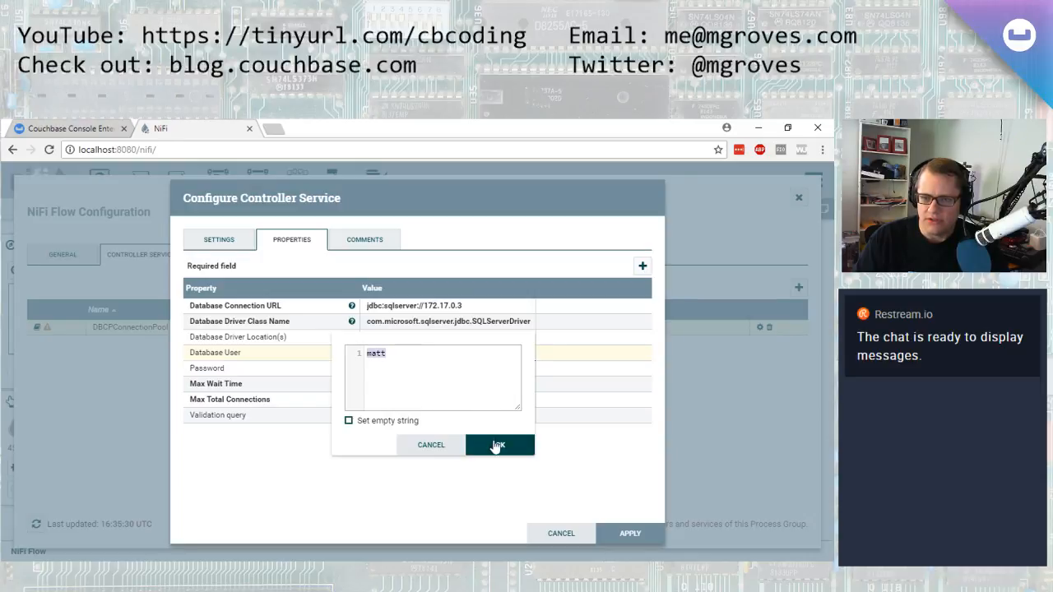
pyautogui.click(484, 444)
# Paste the copied password into the Password property and apply the connection pool settings
pyautogui.click(401, 365)
pyautogui.hotkey('ctrl', 'v')
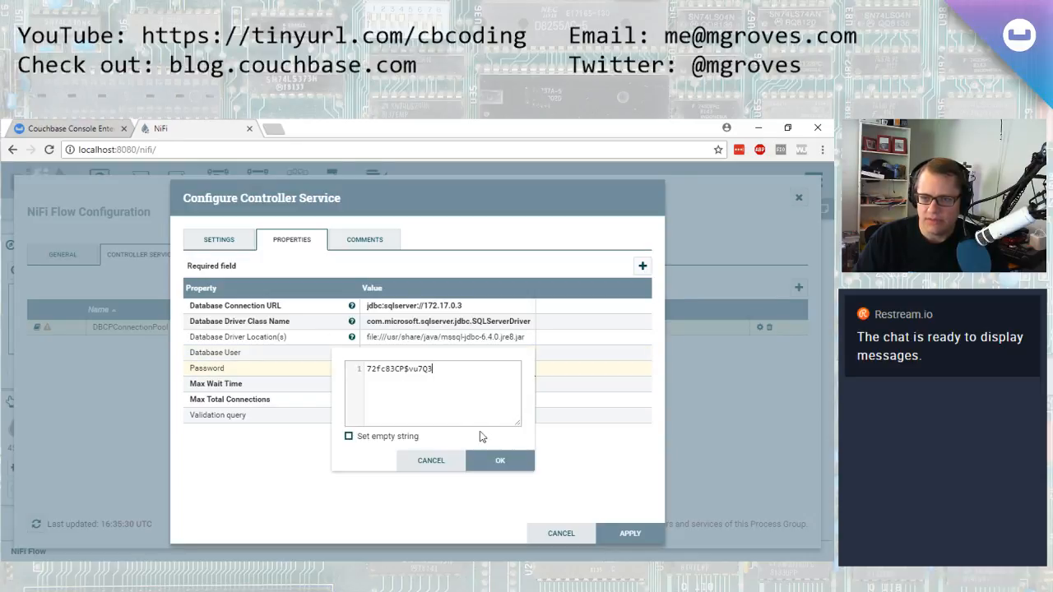
pyautogui.click(497, 462)
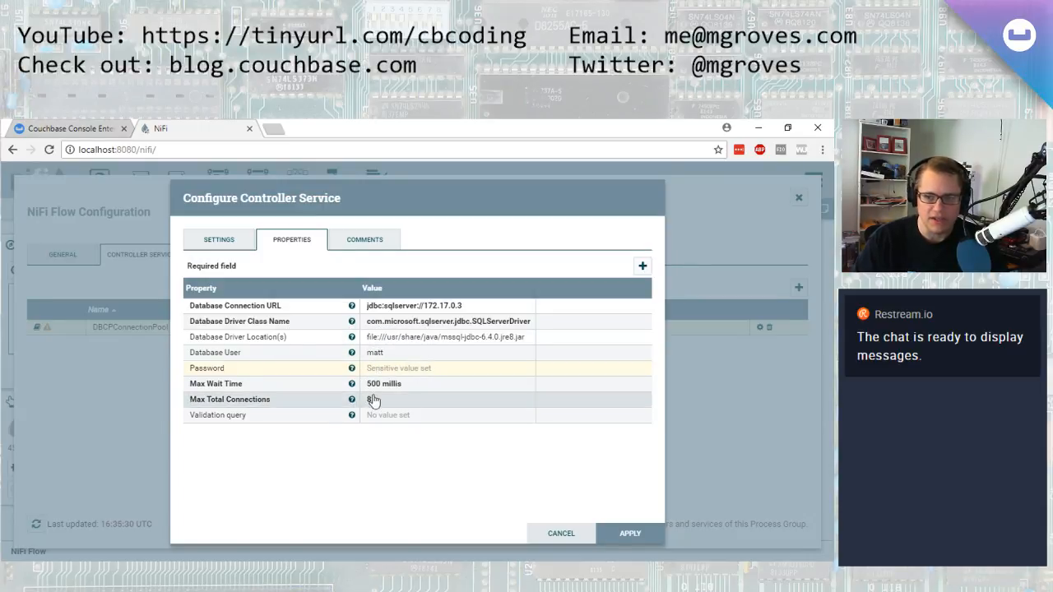
pyautogui.click(631, 534)
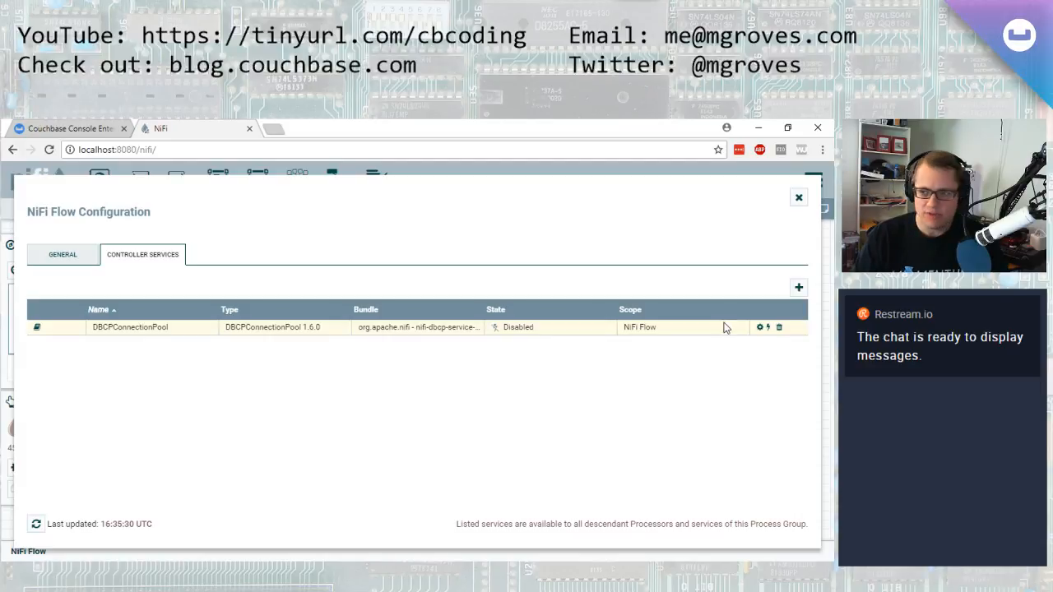
# Add a CouchbaseClusterService controller service, filtering the list by couch
pyautogui.click(798, 287)
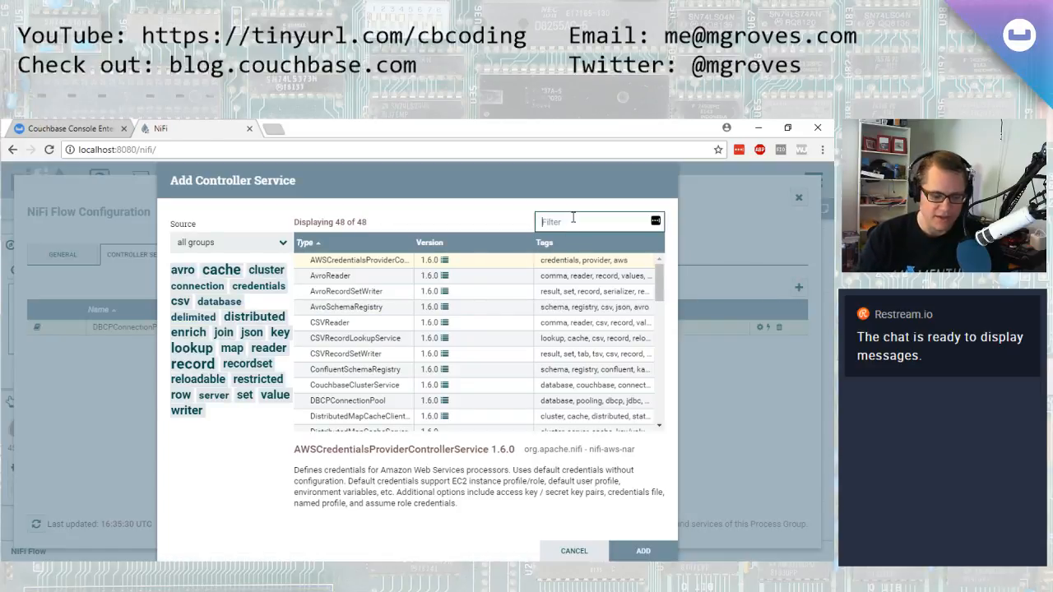
pyautogui.write('couch')
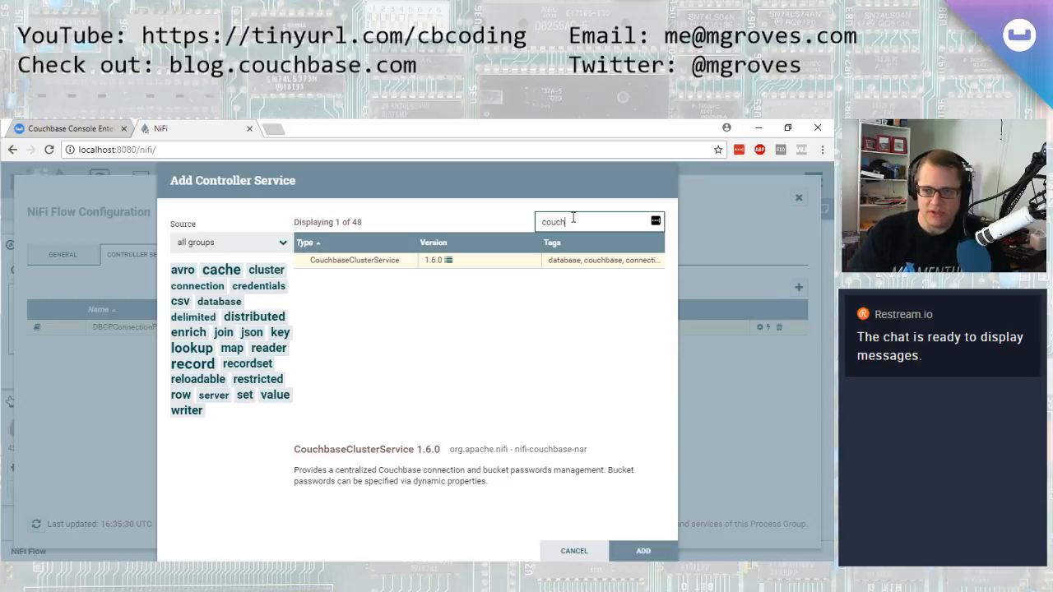
pyautogui.doubleClick(380, 268)
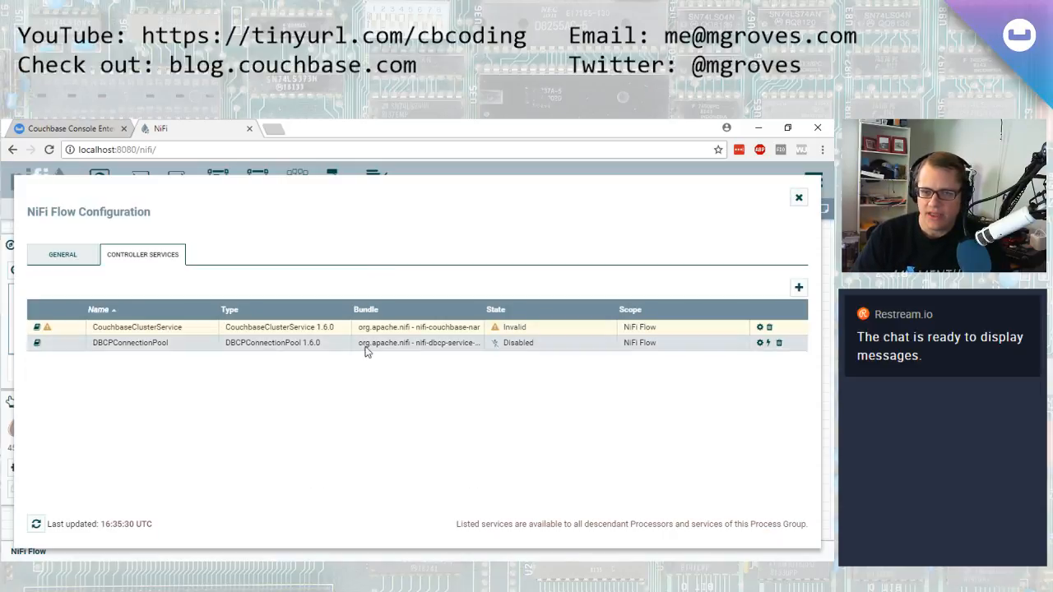
# Set the CouchbaseClusterService Connection String to couchbase://172.17.0.2, copying the IP address from the Couchbase console
pyautogui.click(759, 327)
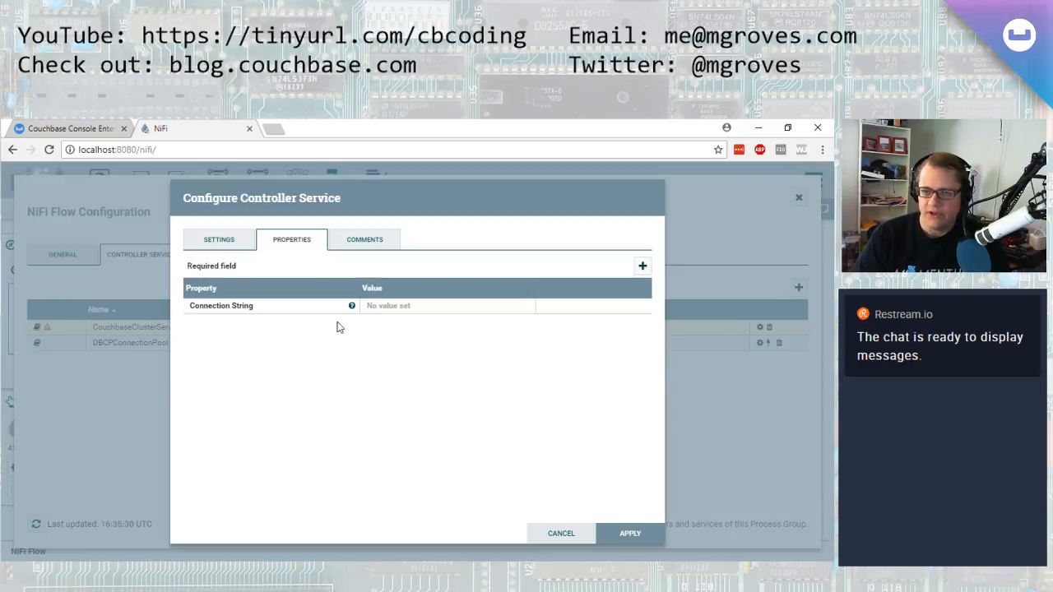
pyautogui.click(403, 306)
pyautogui.write('couchbase://')
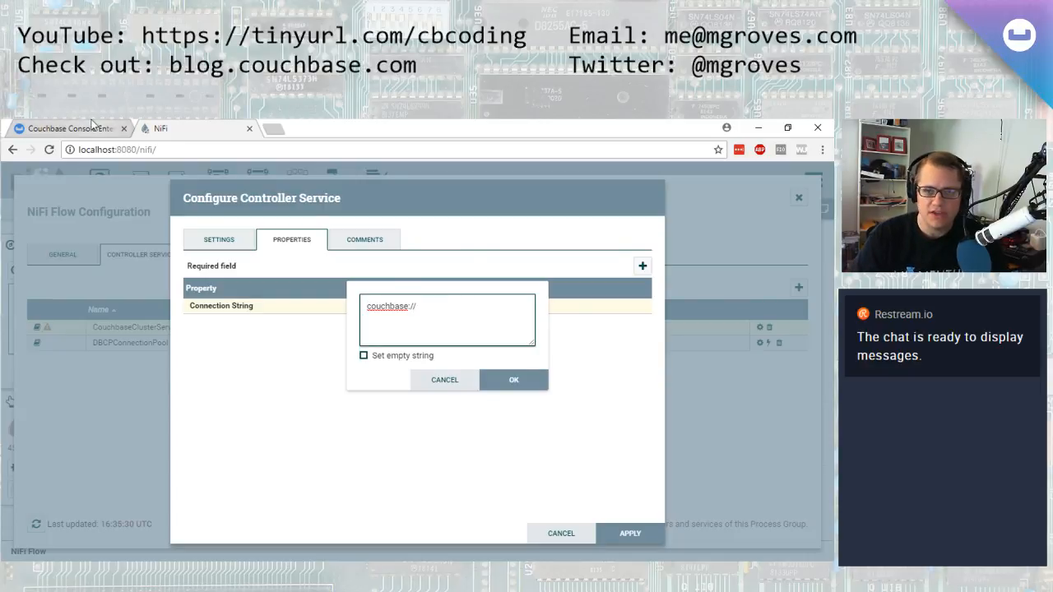
pyautogui.click(72, 128)
pyautogui.click(49, 261)
pyautogui.moveTo(183, 312); pyautogui.dragTo(113, 312)
pyautogui.hotkey('ctrl', 'c')
pyautogui.click(160, 129)
pyautogui.hotkey('ctrl', 'v')
pyautogui.click(508, 381)
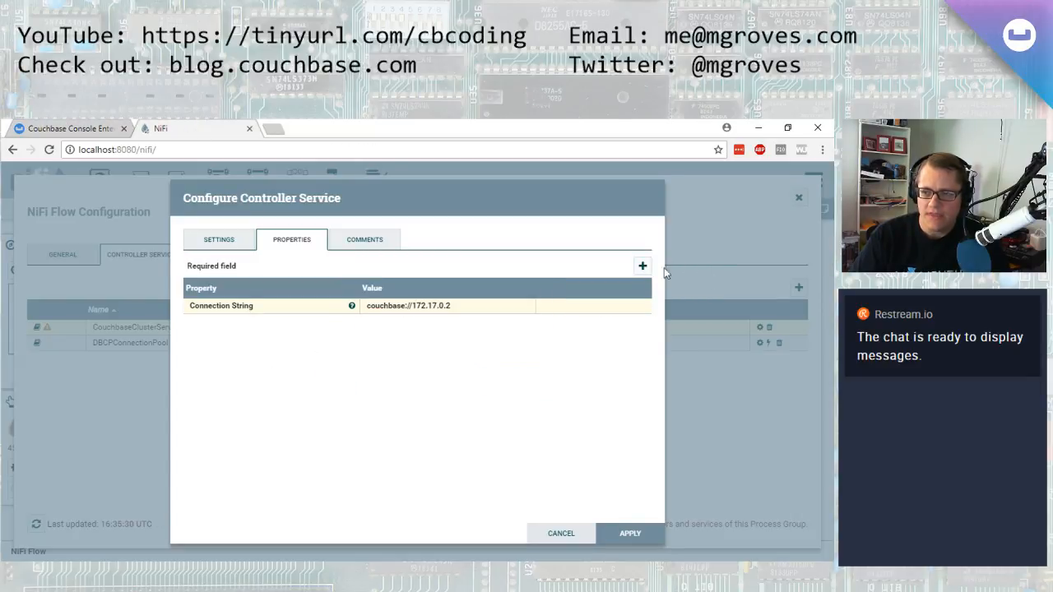
# Add a dynamic property named Bucket Password for ticket, checking the tickets bucket name in the Couchbase console
pyautogui.click(642, 266)
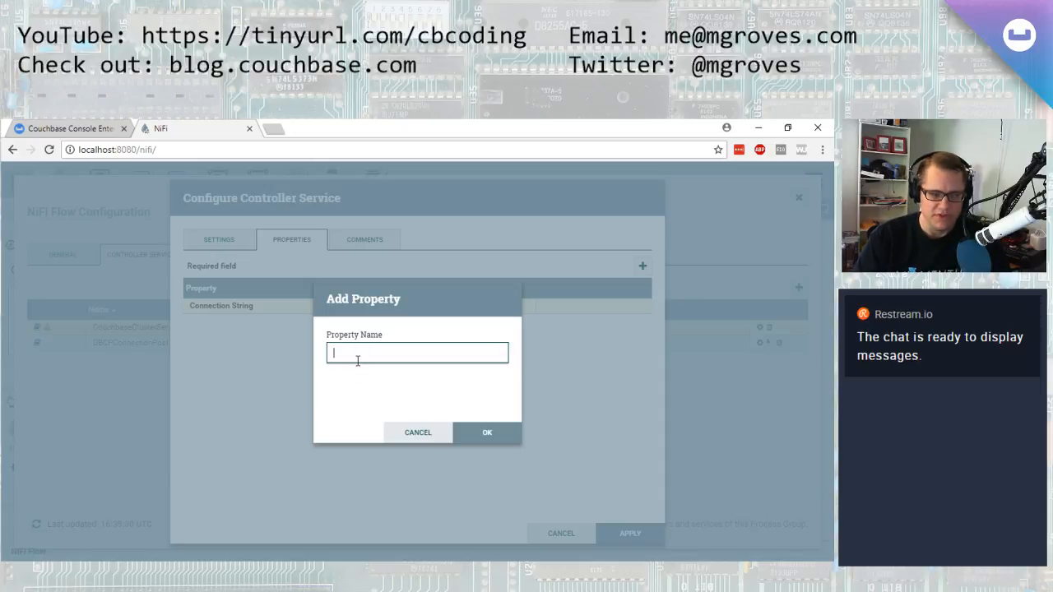
pyautogui.click(415, 434)
pyautogui.click(643, 266)
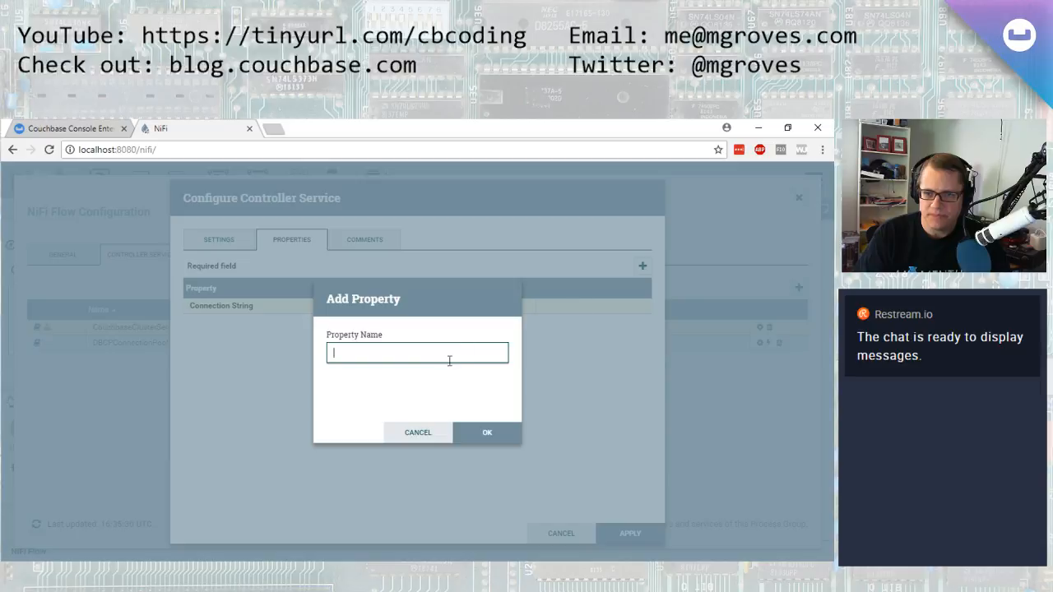
pyautogui.write('Bucket Pa')
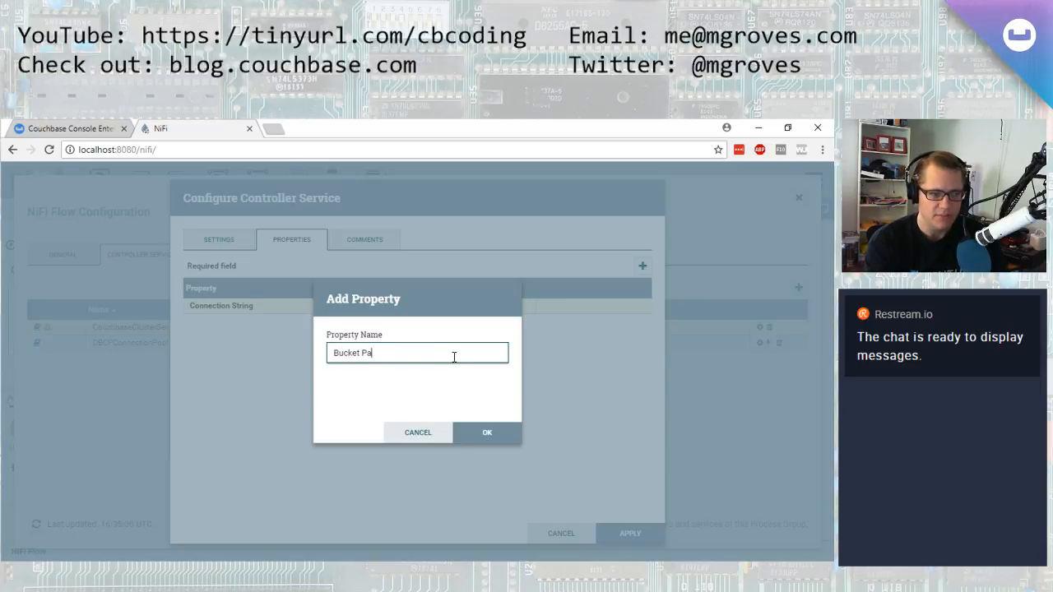
pyautogui.write('ssword for')
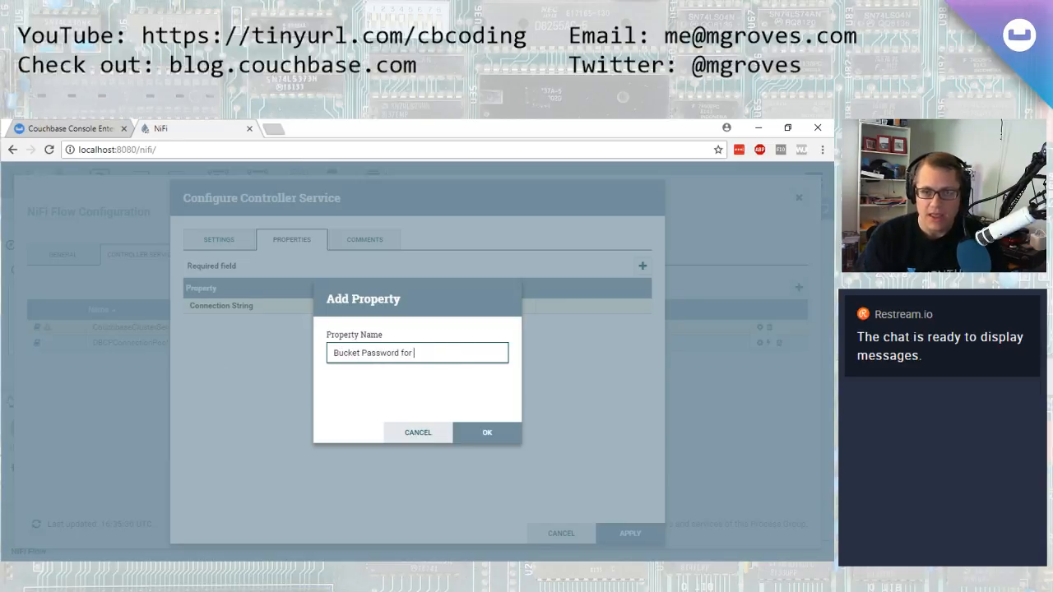
pyautogui.click(42, 130)
pyautogui.click(37, 306)
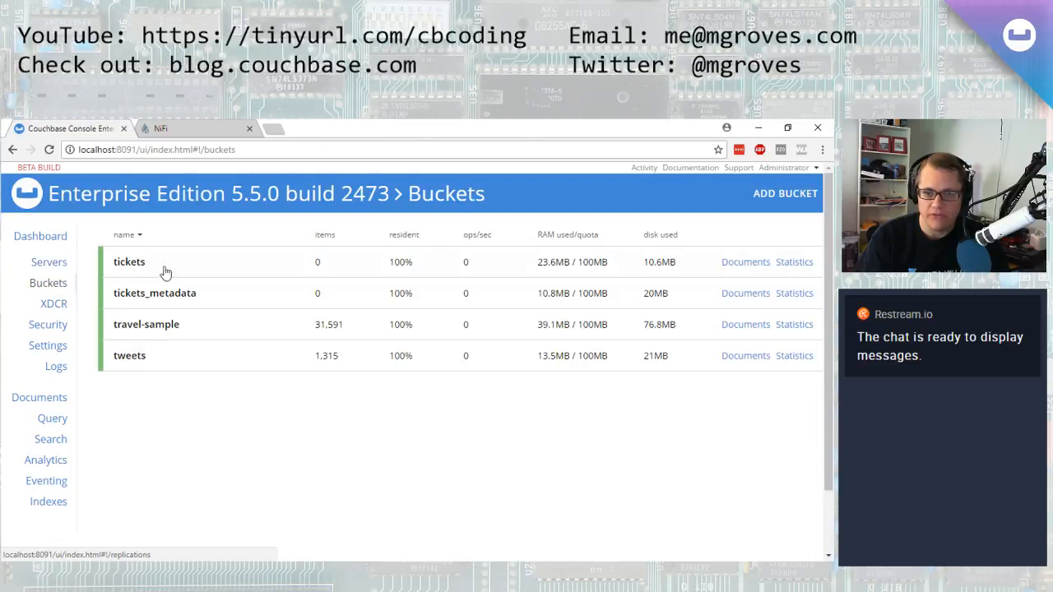
pyautogui.click(160, 128)
pyautogui.write('ticket')
pyautogui.click(488, 433)
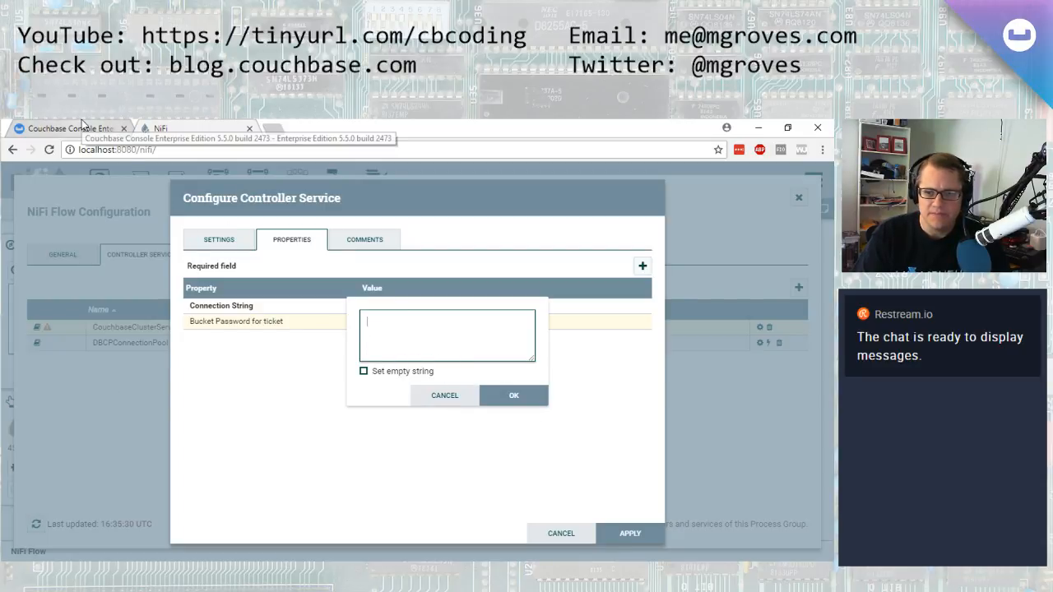
# Enter the tickets bucket password as the property value and apply the Couchbase service settings
pyautogui.write('pa')
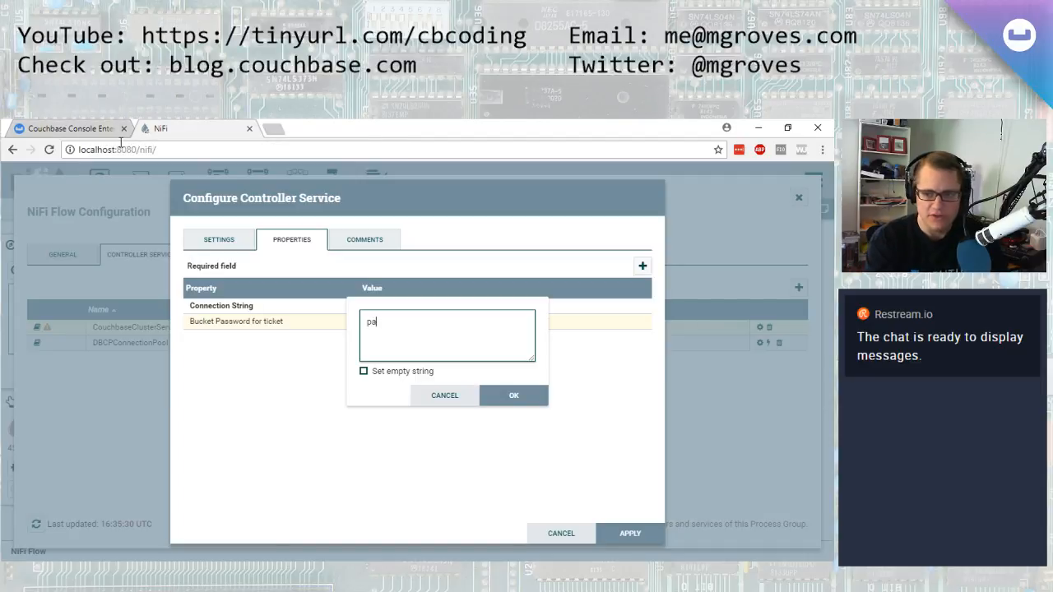
pyautogui.write('ssword')
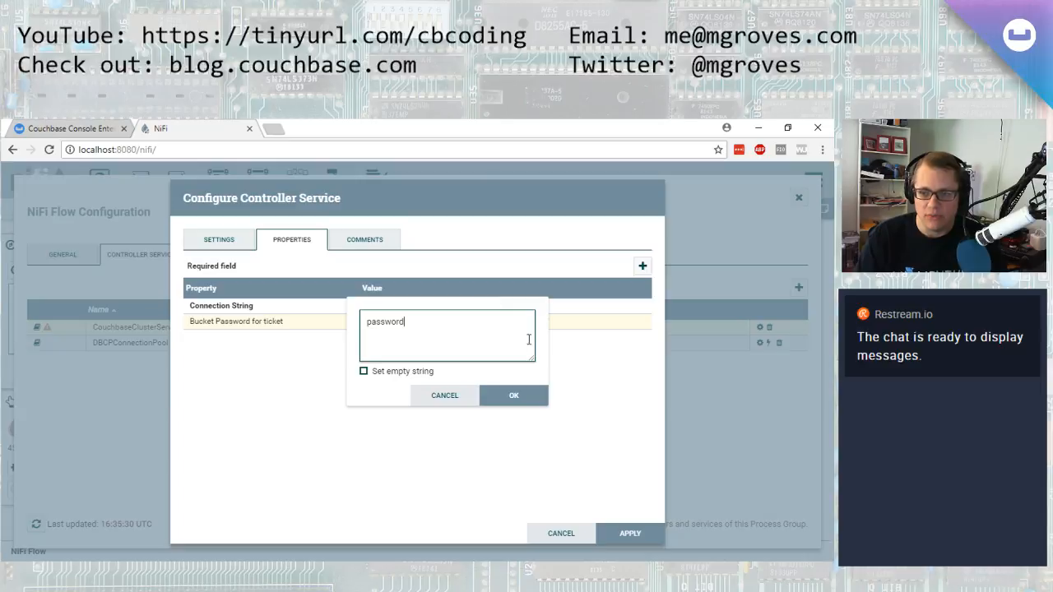
pyautogui.click(523, 400)
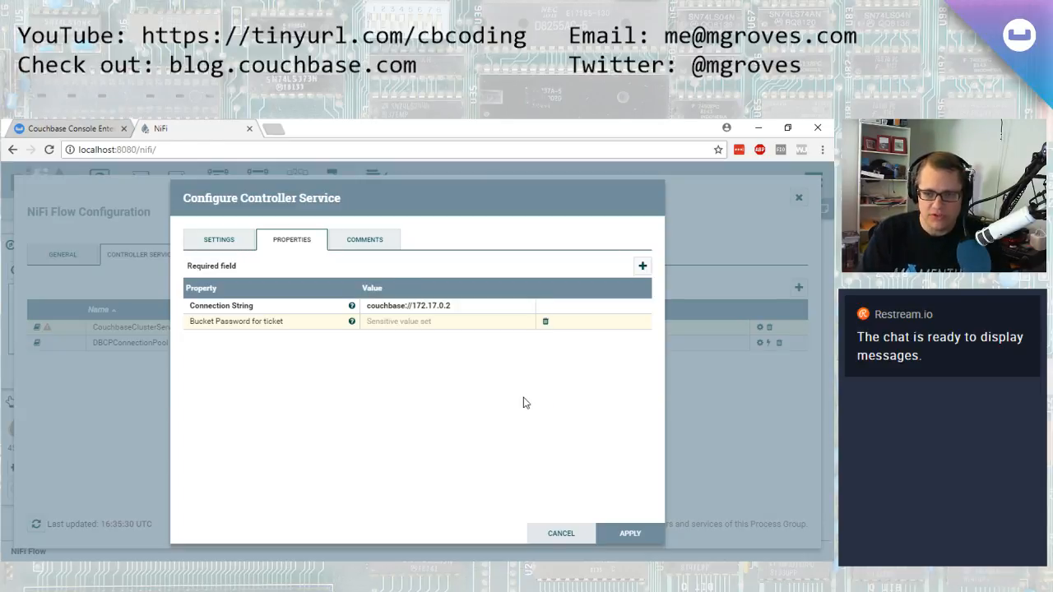
pyautogui.click(629, 533)
# Review the users in the Couchbase console's Security section, then close the NiFi Flow Configuration dialog
pyautogui.click(51, 130)
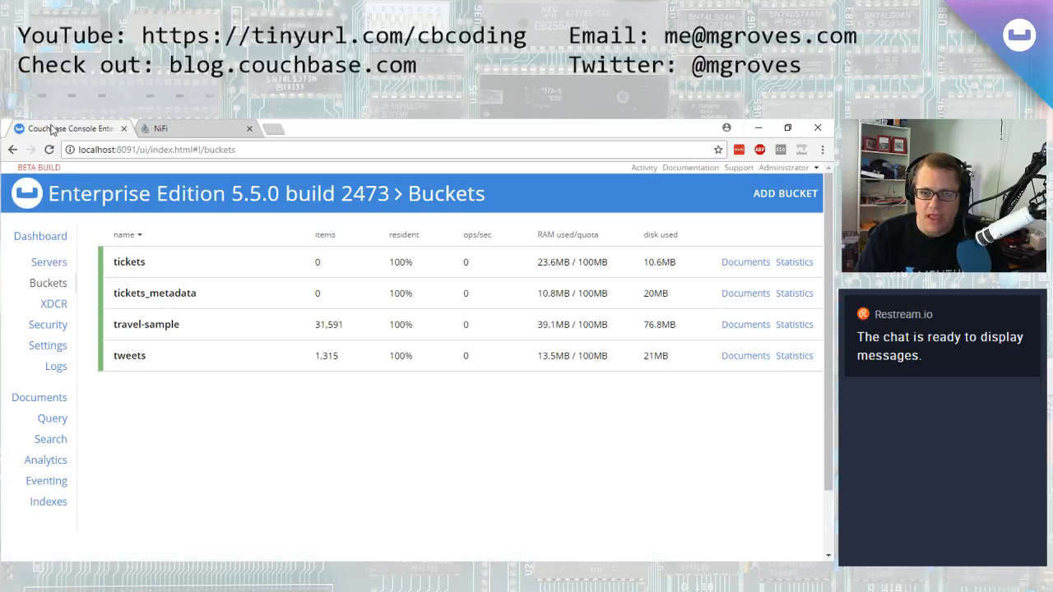
pyautogui.click(59, 344)
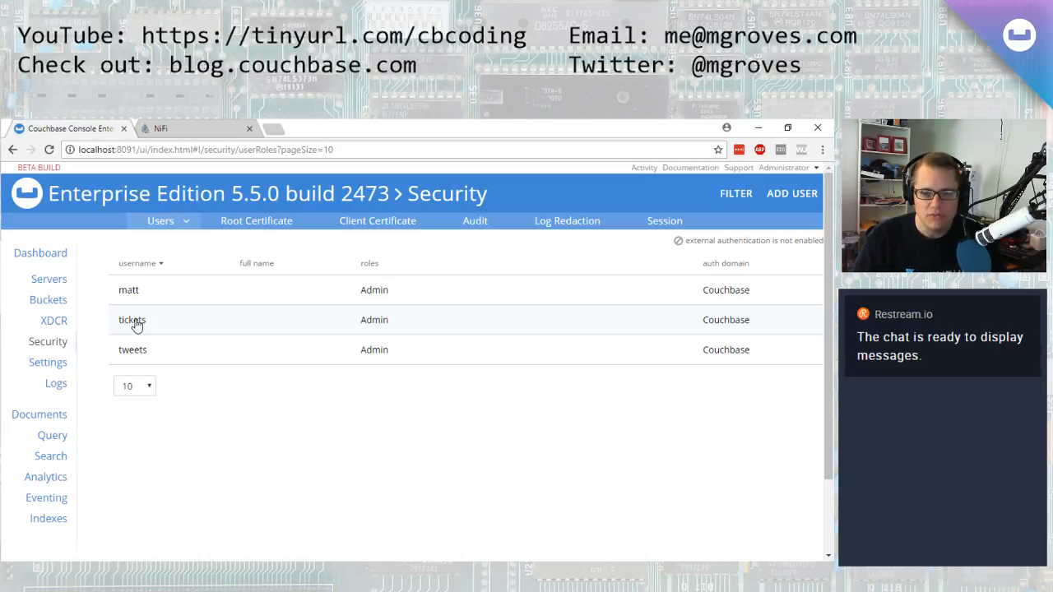
pyautogui.click(202, 125)
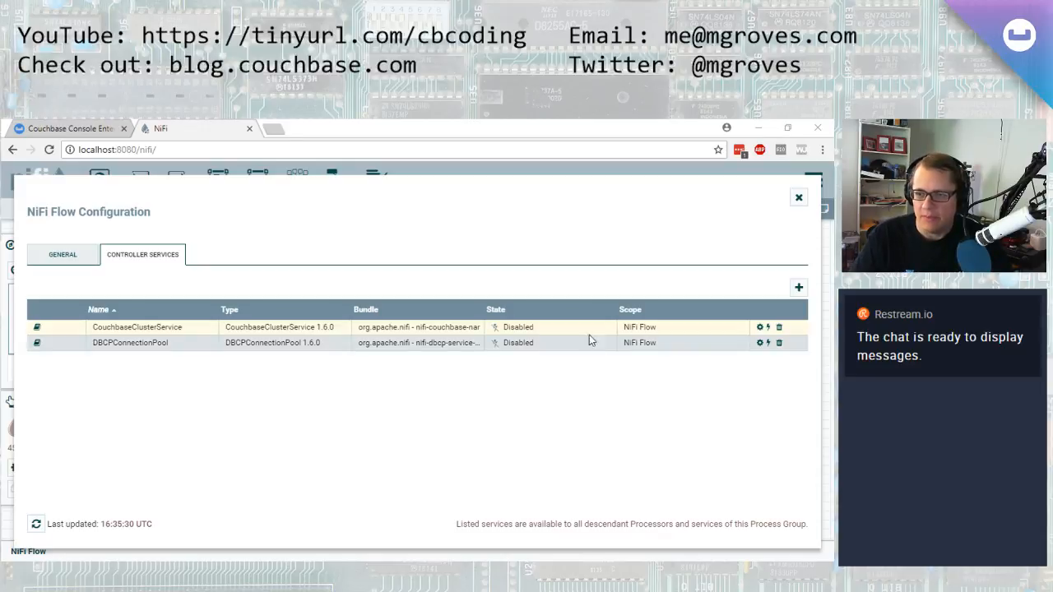
pyautogui.click(798, 198)
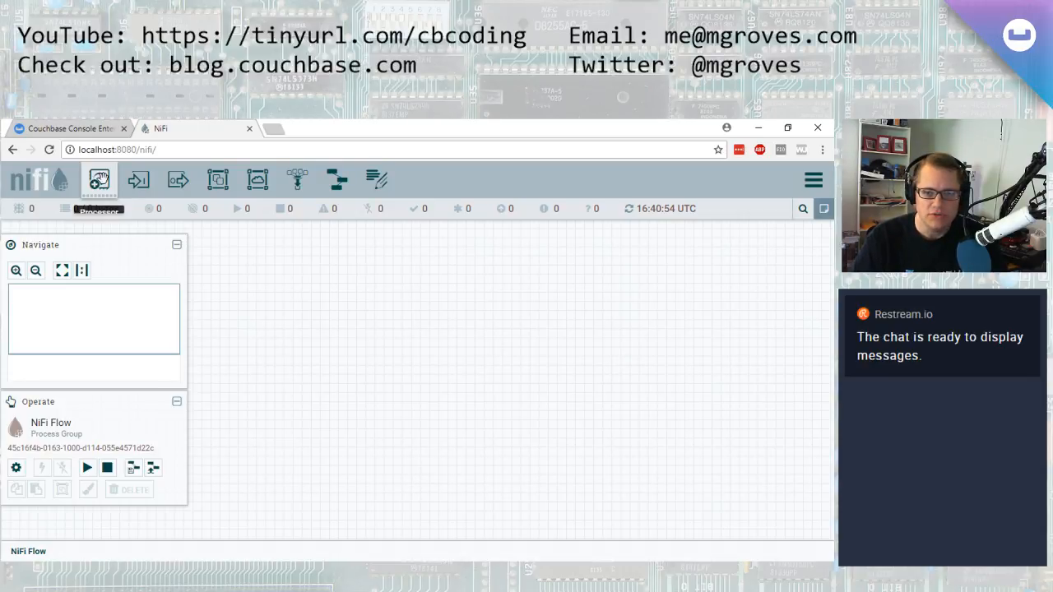
# Add a QueryDatabaseTable processor to the canvas, filtering the processor list by querydata
pyautogui.moveTo(98, 179); pyautogui.dragTo(267, 299)
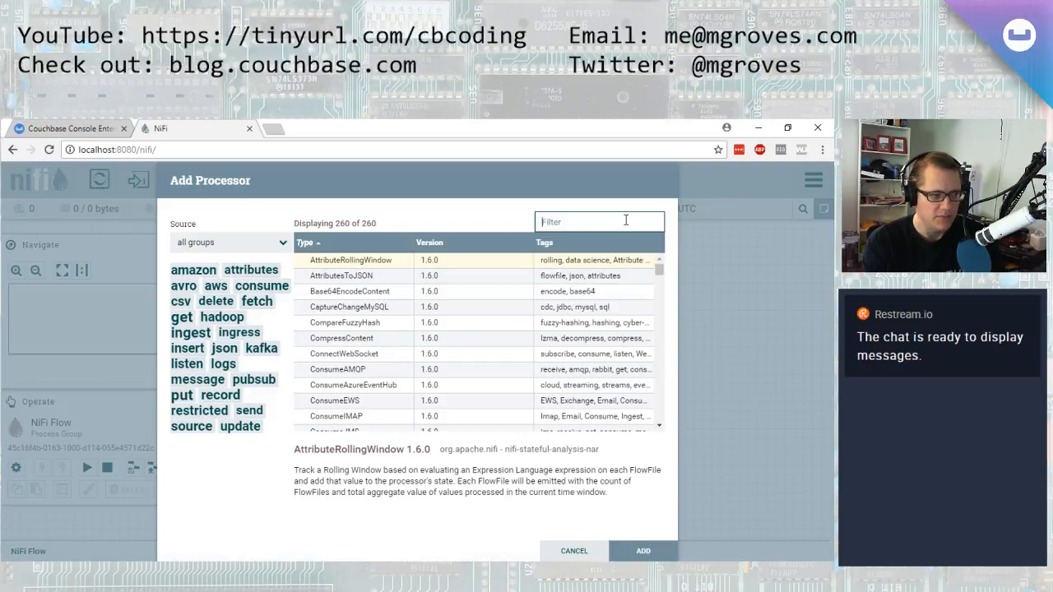
pyautogui.write('querydata')
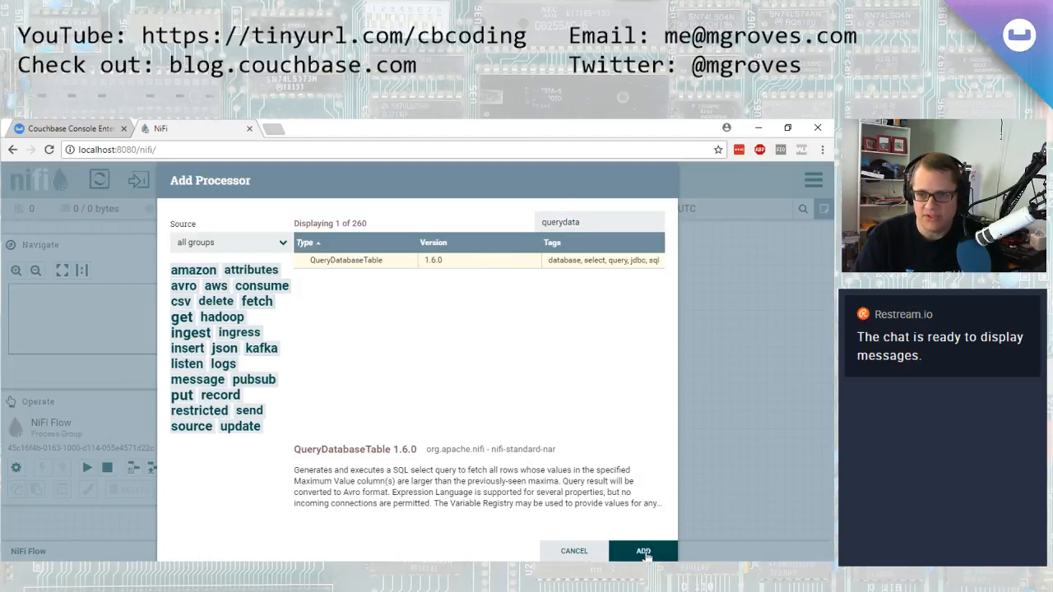
pyautogui.click(643, 552)
pyautogui.moveTo(298, 315)
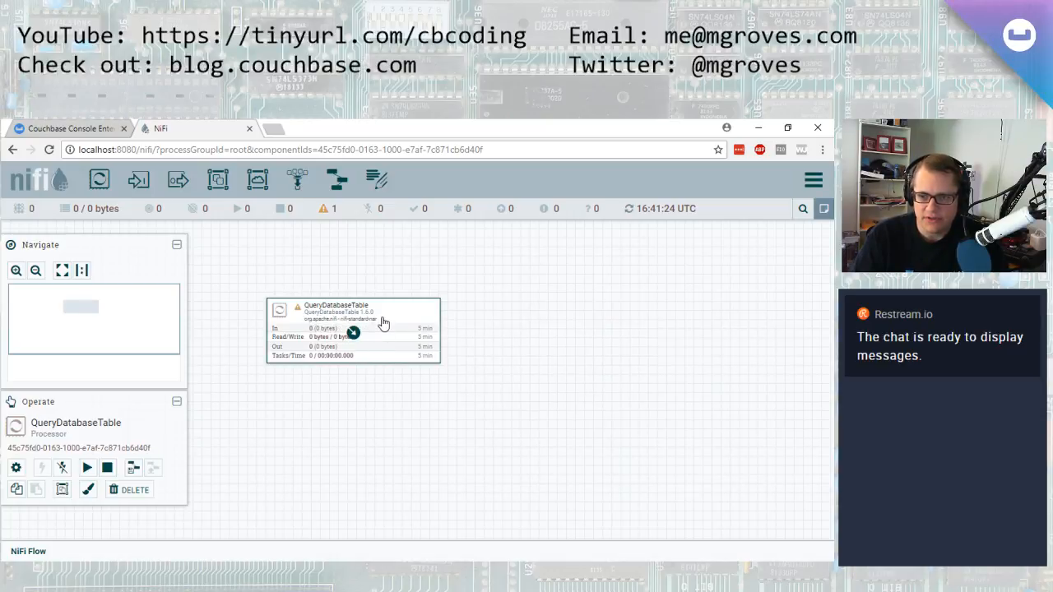
# Open the QueryDatabaseTable configuration and set Database Connection Pooling Service to DBCPConnectionPool
pyautogui.rightClick(382, 322)
pyautogui.click(403, 308)
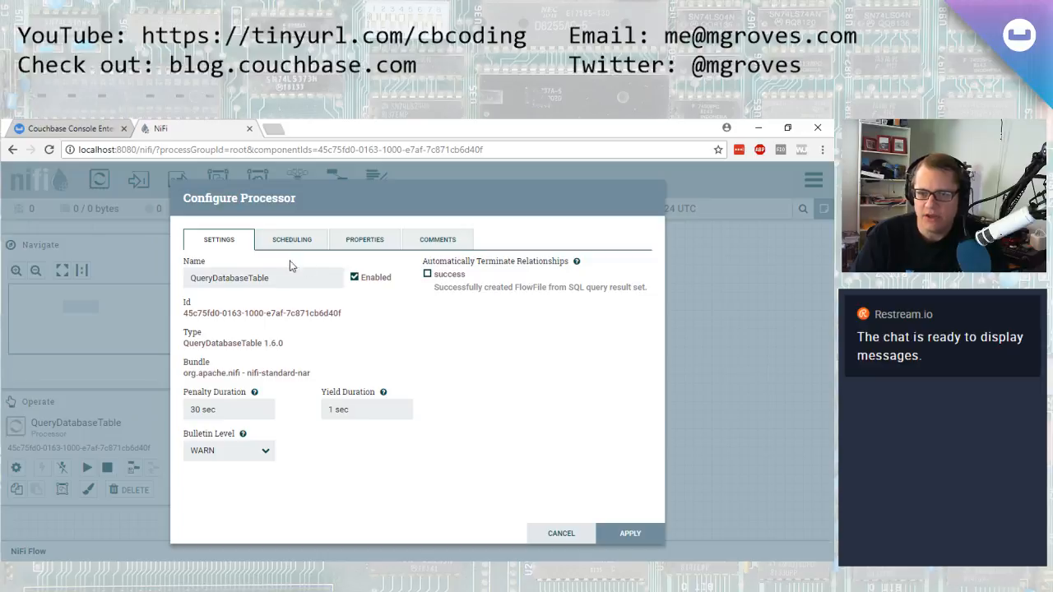
pyautogui.click(361, 242)
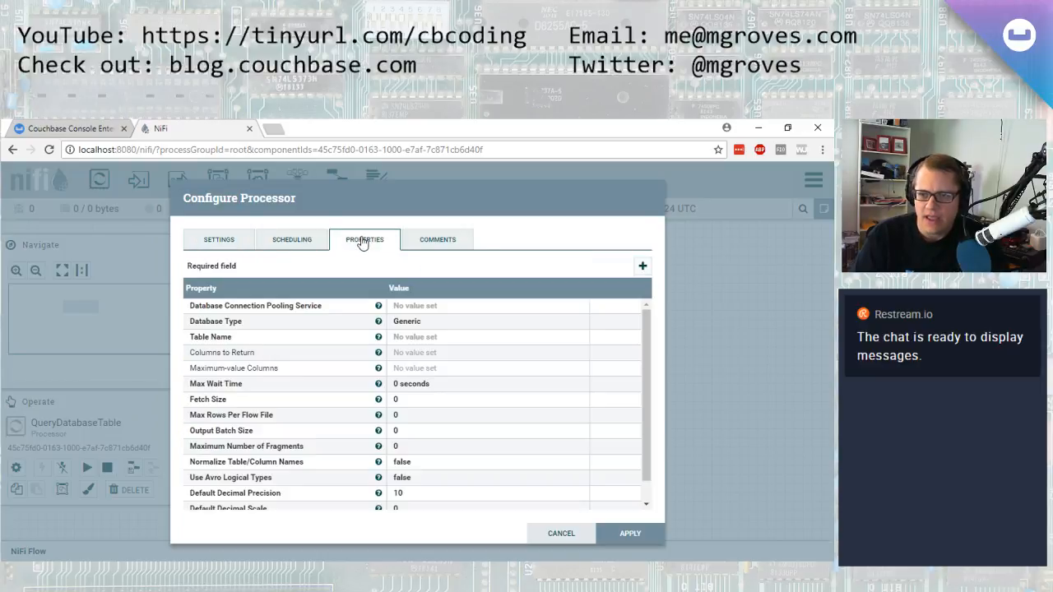
pyautogui.click(455, 309)
pyautogui.click(578, 308)
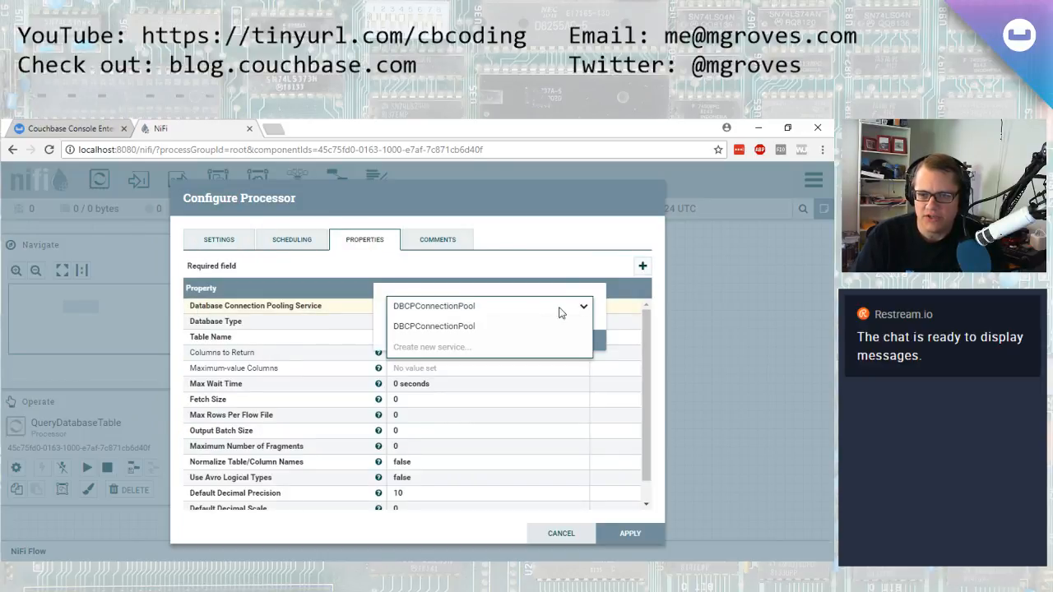
pyautogui.click(431, 326)
pyautogui.click(584, 345)
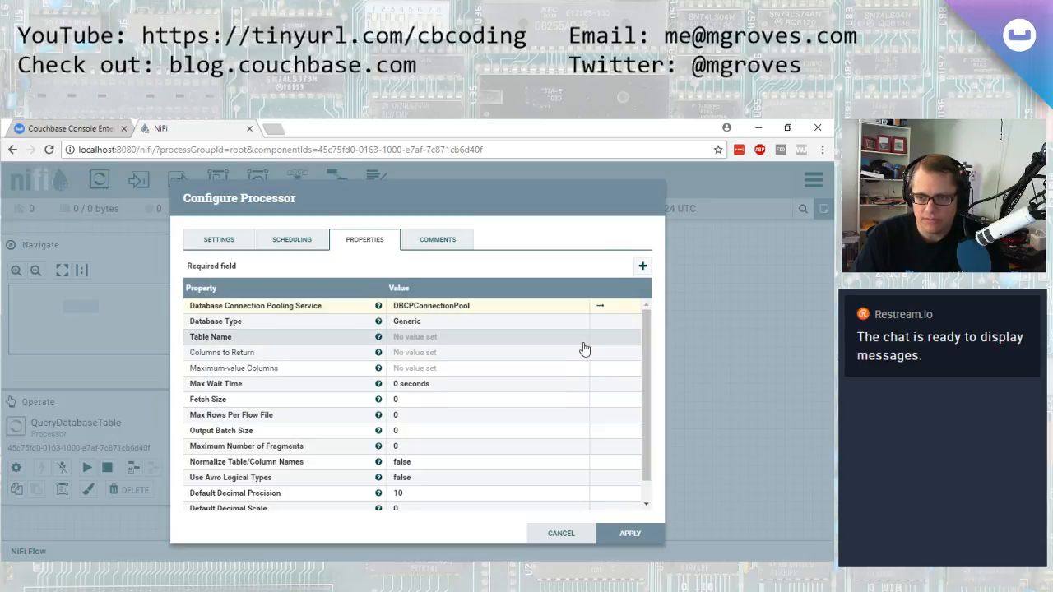
# Set the processor's Database Type to MS SQL 2008
pyautogui.click(456, 326)
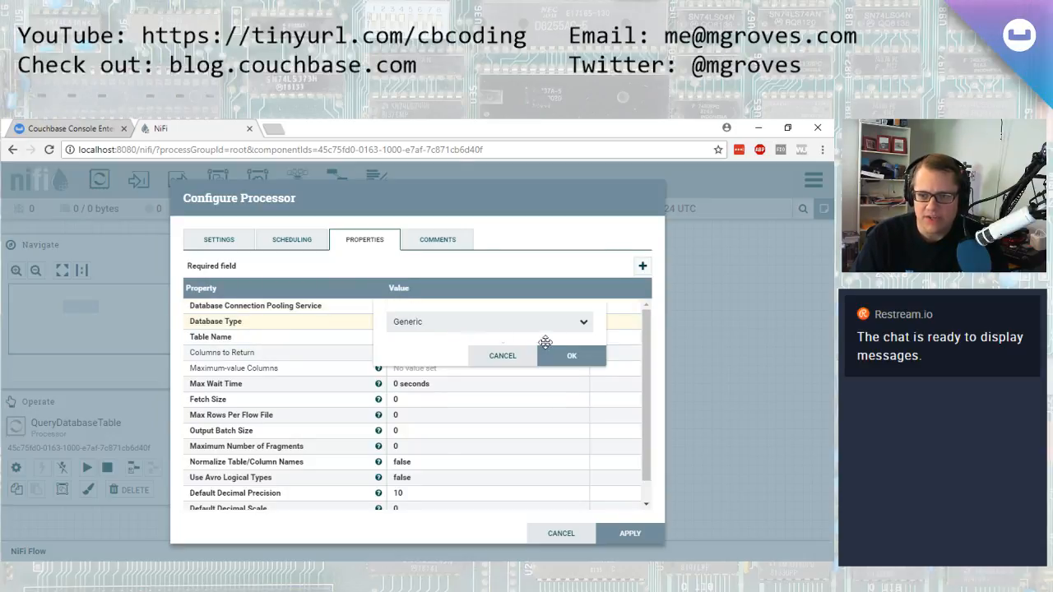
pyautogui.click(582, 324)
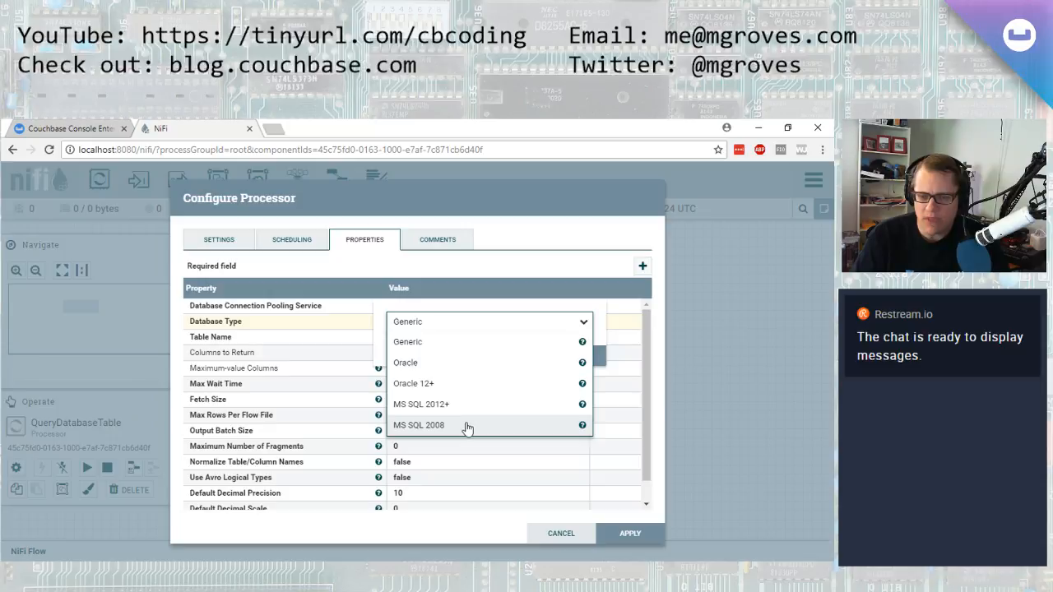
pyautogui.click(466, 426)
pyautogui.click(583, 324)
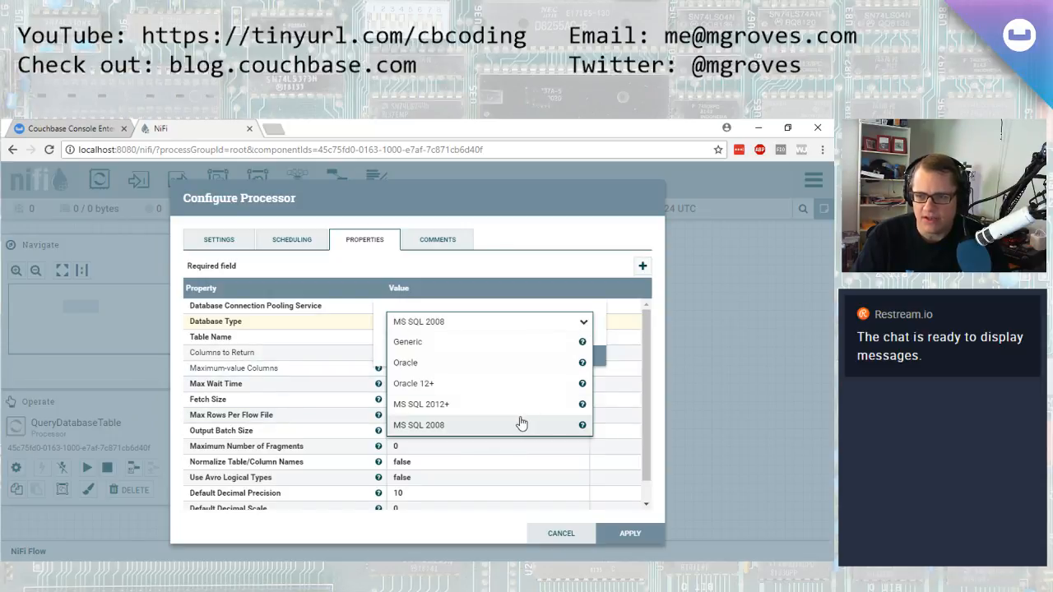
pyautogui.click(604, 308)
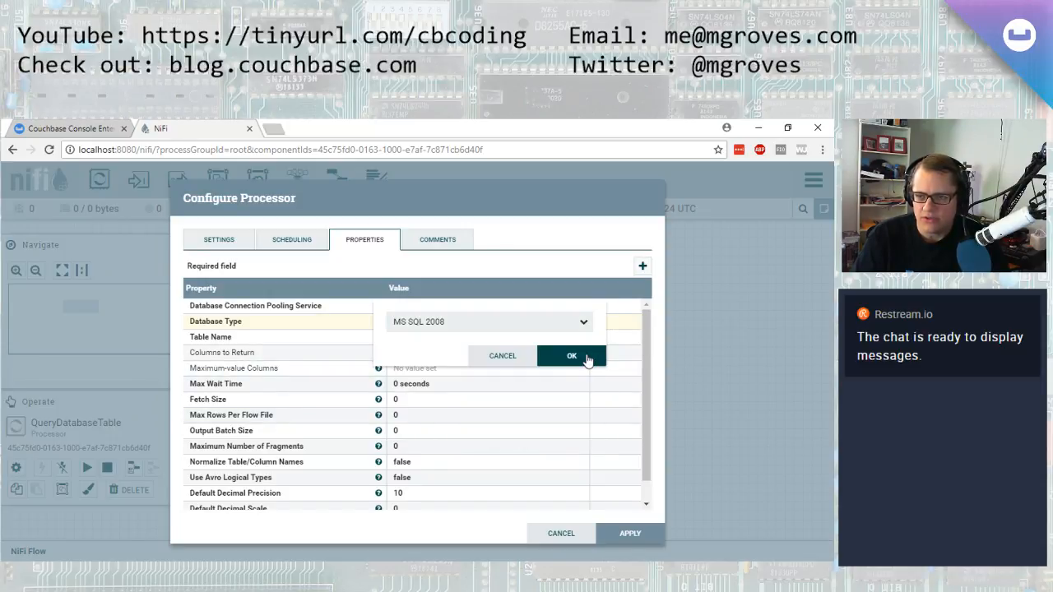
pyautogui.click(588, 360)
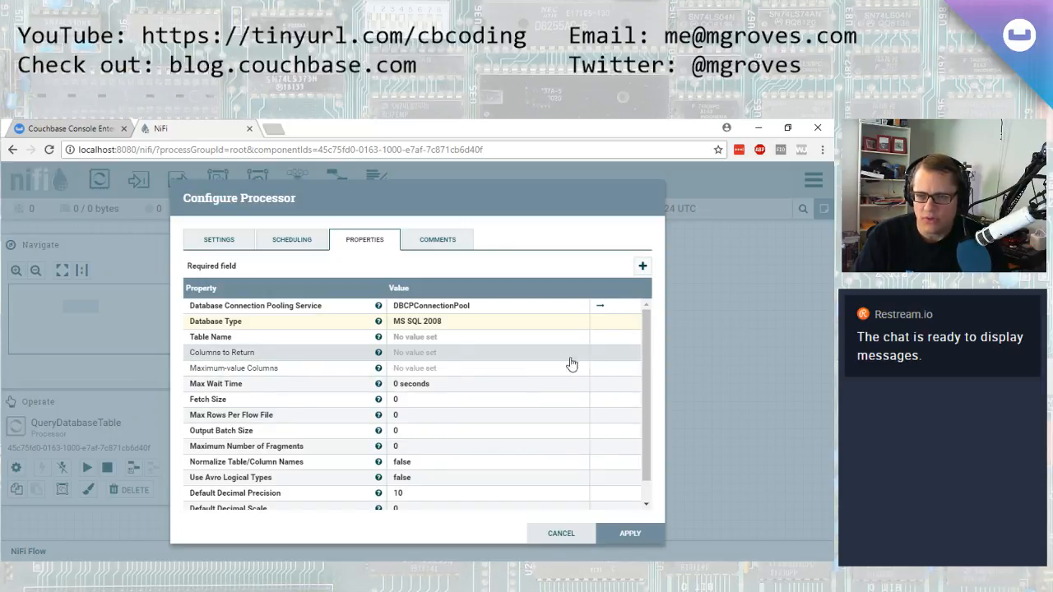
# Set Table Name to TicketCheck, copying the table name from the SQL script in Management Studio
pyautogui.click(438, 341)
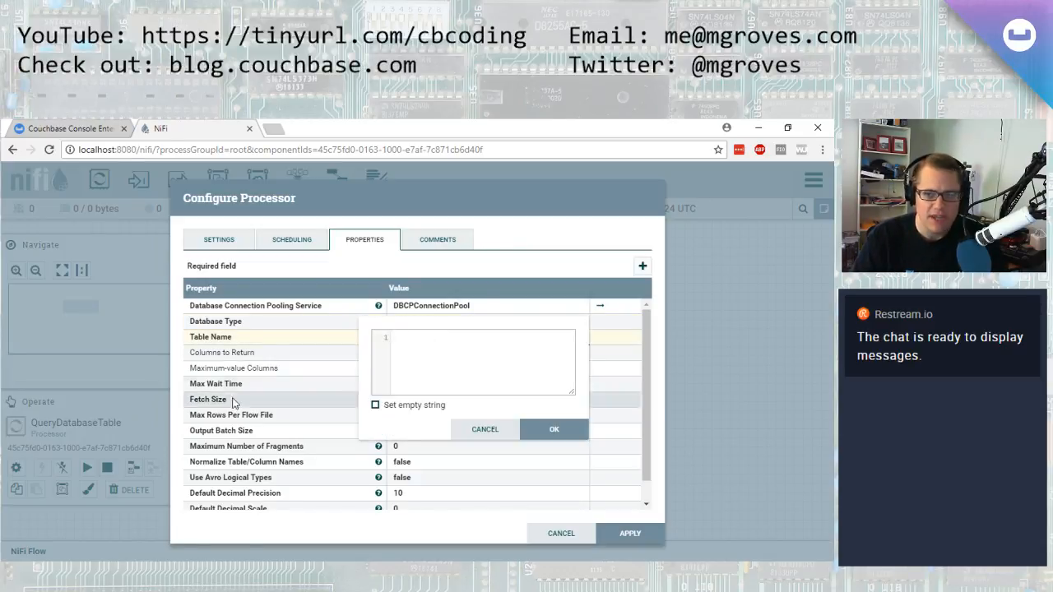
pyautogui.hotkey('alt', 'Tab')
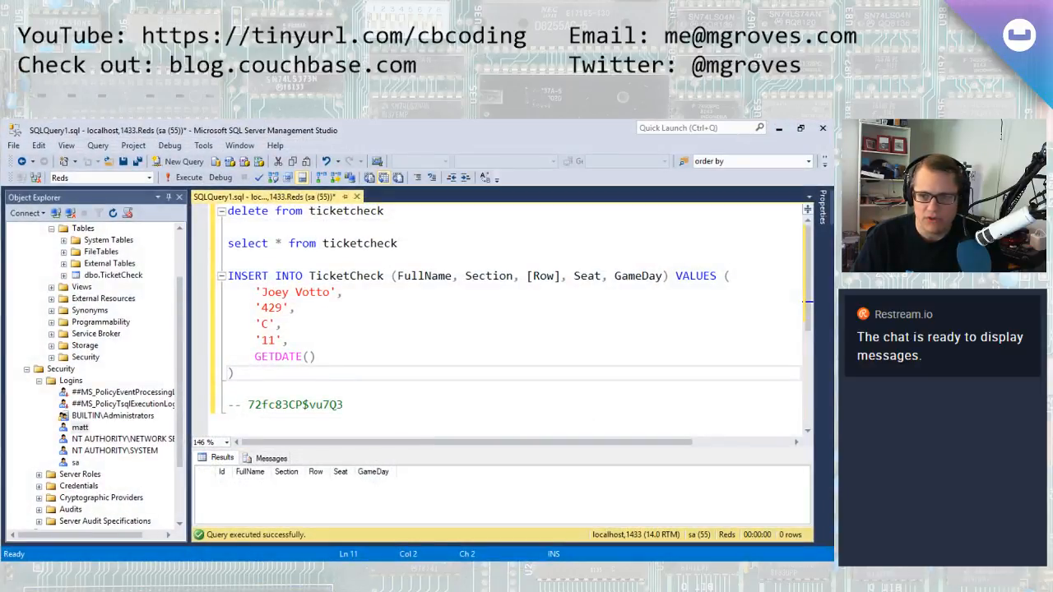
pyautogui.doubleClick(339, 276)
pyautogui.hotkey('ctrl', 'c')
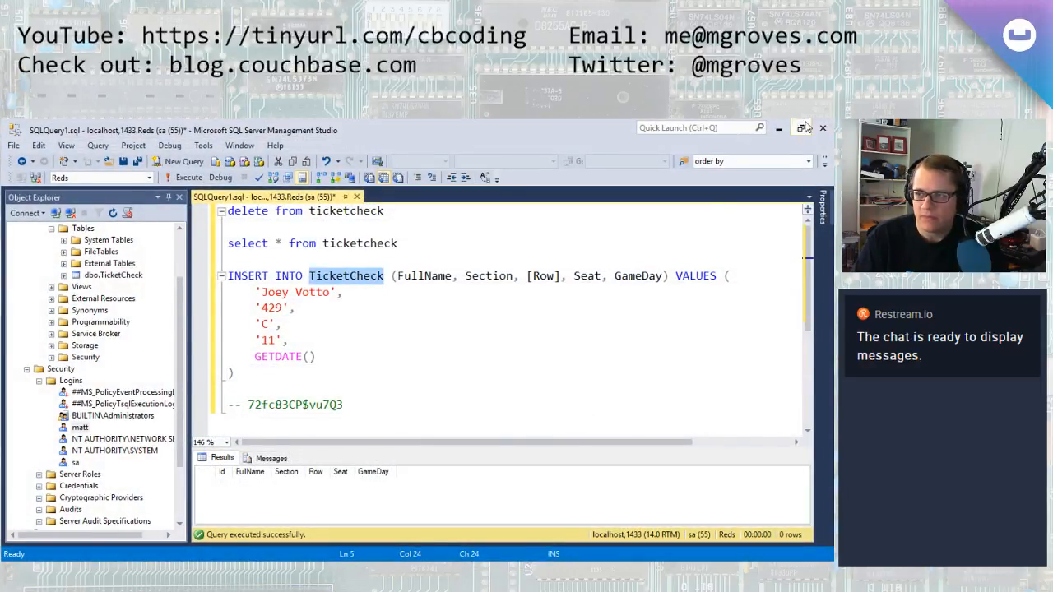
pyautogui.click(778, 131)
pyautogui.hotkey('ctrl', 'v')
pyautogui.click(552, 428)
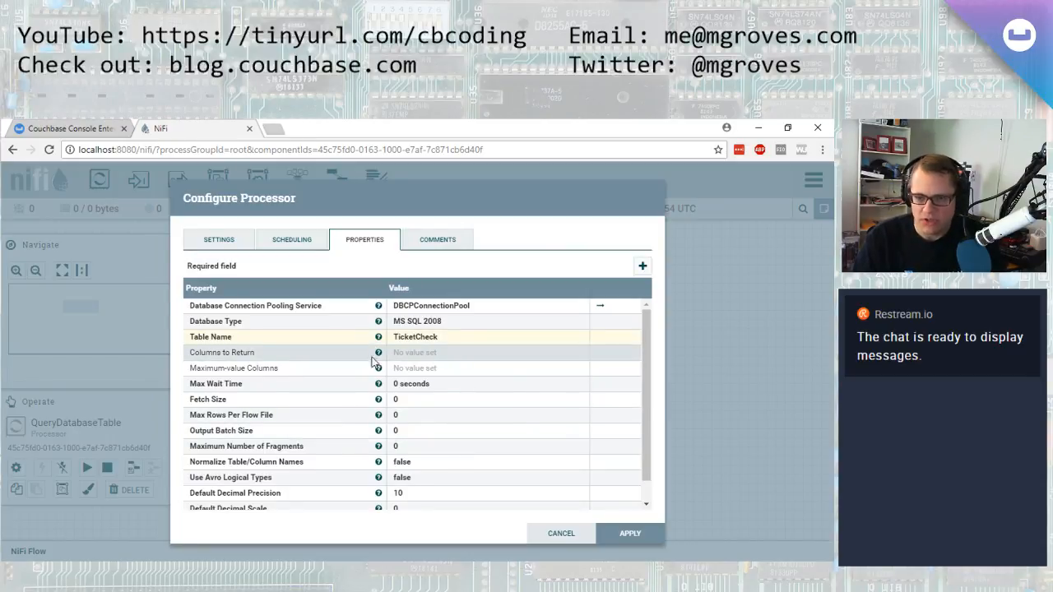
# Set Maximum-value Columns to GameDay, copying the column name from the SQL script in Management Studio
pyautogui.click(395, 368)
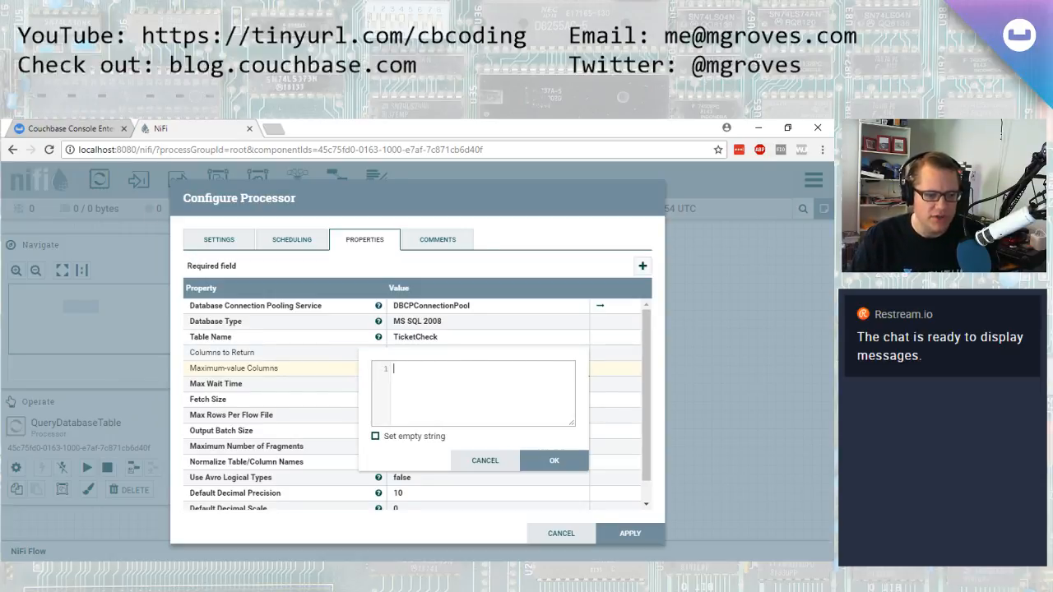
pyautogui.hotkey('alt', 'Tab')
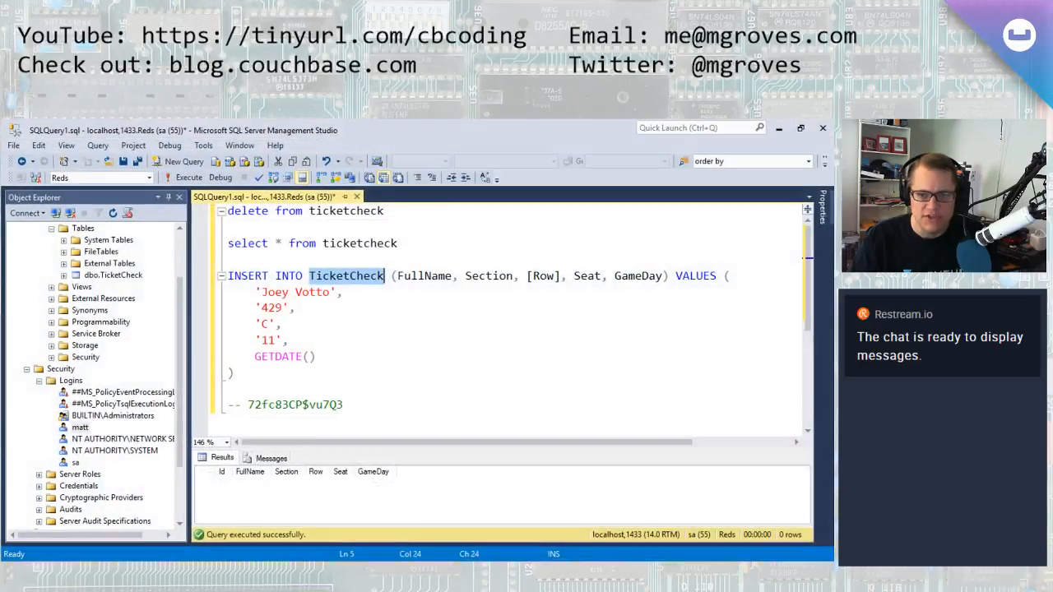
pyautogui.doubleClick(642, 281)
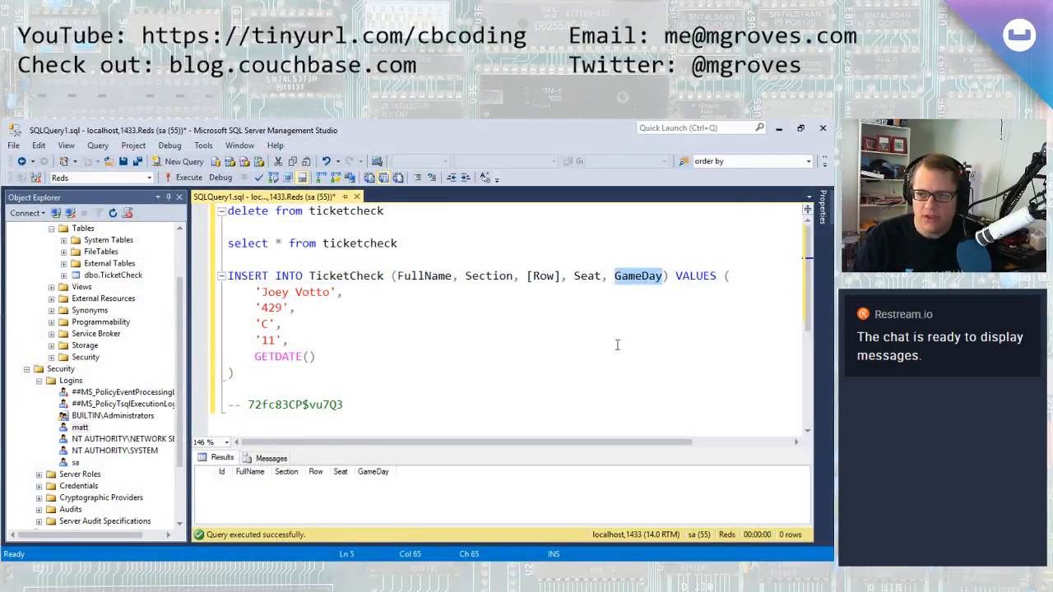
pyautogui.click(458, 356)
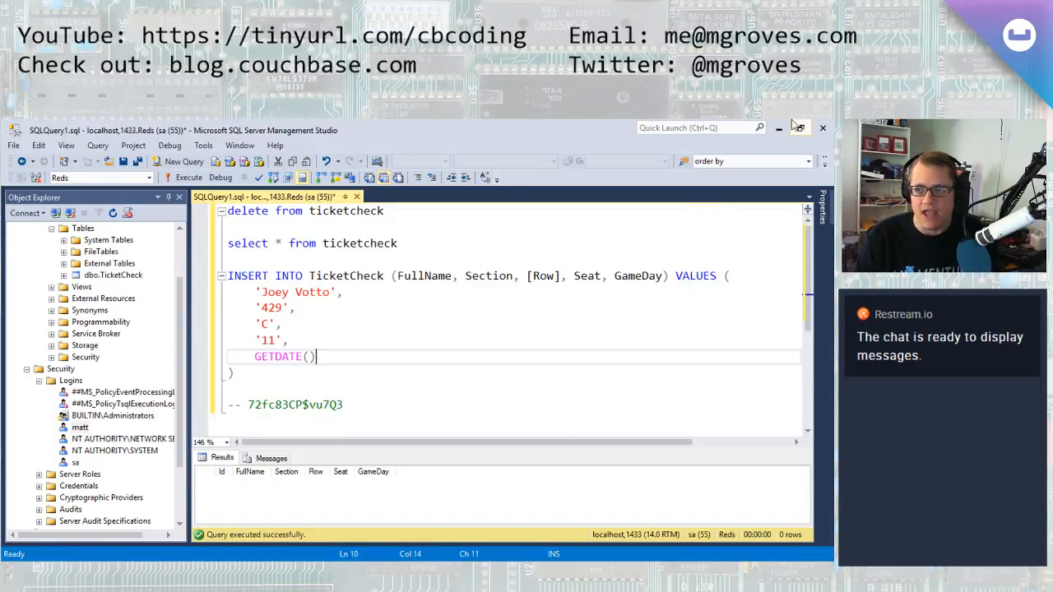
pyautogui.doubleClick(639, 276)
pyautogui.hotkey('ctrl', 'c')
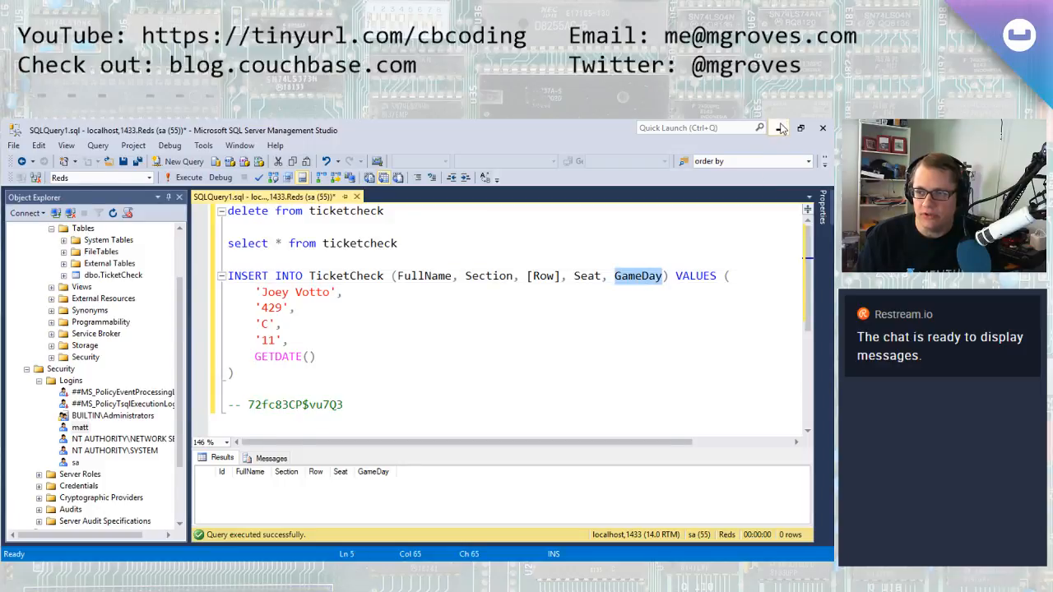
pyautogui.click(779, 130)
pyautogui.hotkey('ctrl', 'v')
pyautogui.click(553, 461)
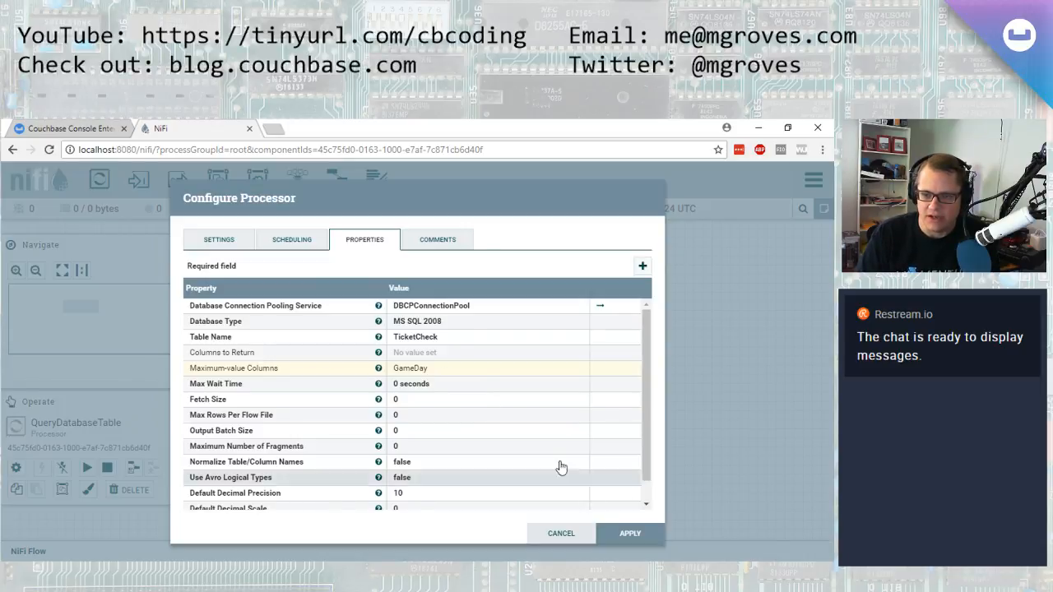
# Apply the QueryDatabaseTable processor configuration
pyautogui.scroll(-1, 434, 401)
pyautogui.scroll(1, 458, 430)
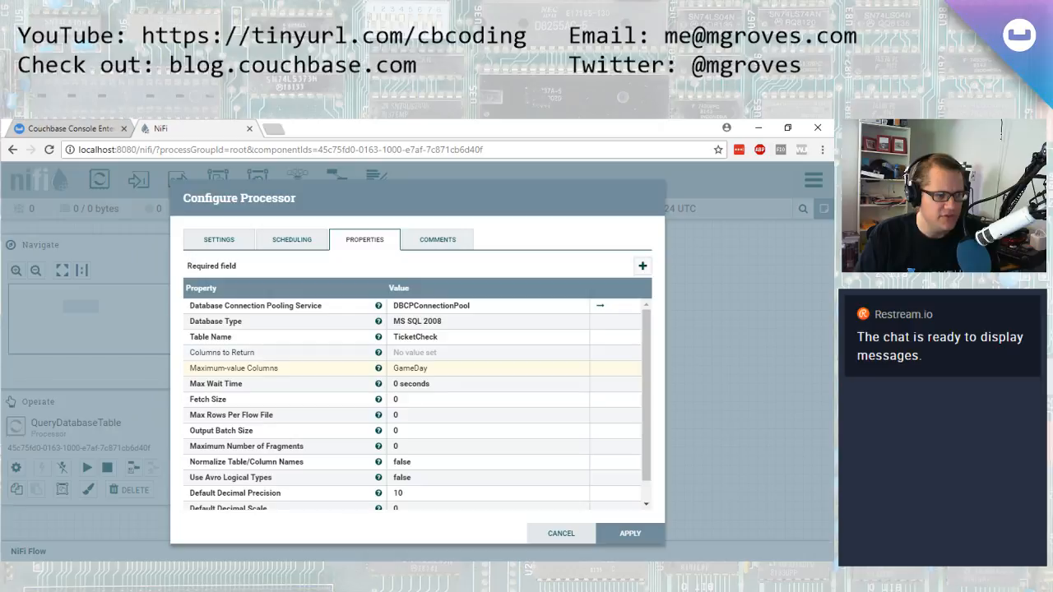
pyautogui.click(630, 532)
pyautogui.moveTo(298, 311)
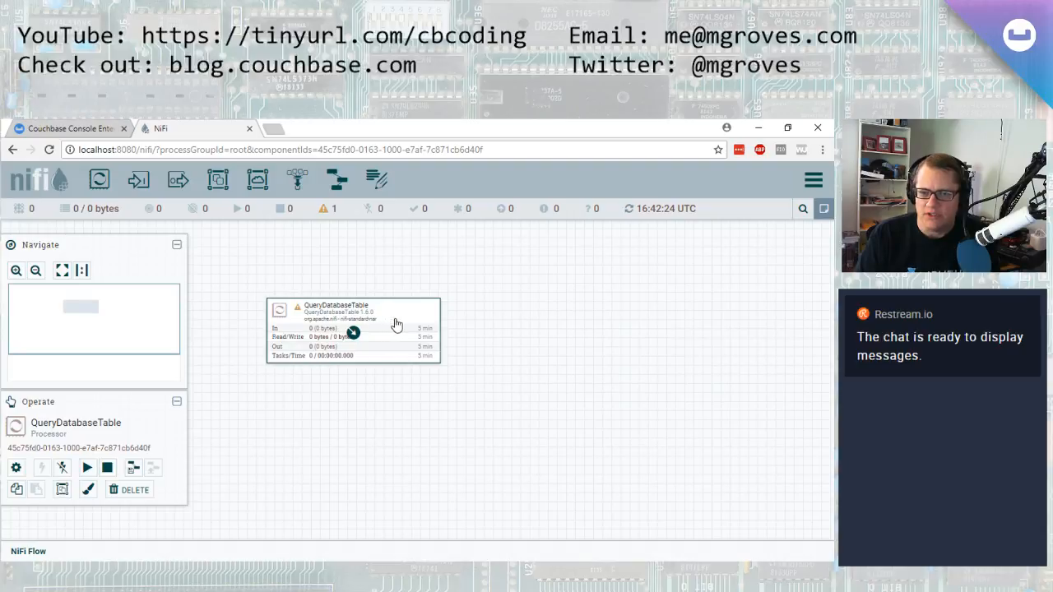
# Open the flow's controller services and enable CouchbaseClusterService
pyautogui.click(16, 467)
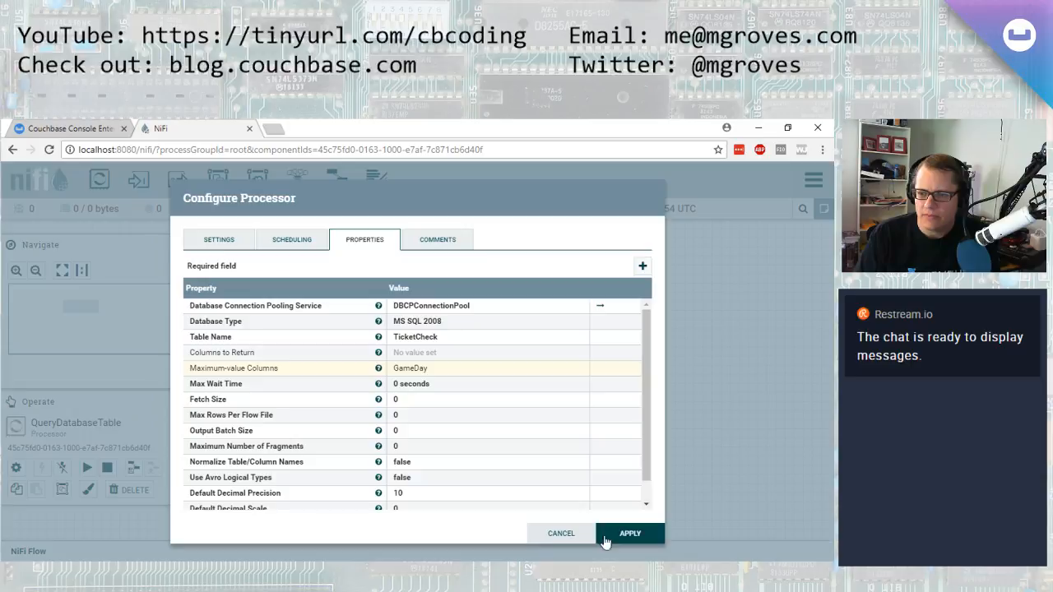
pyautogui.click(559, 541)
pyautogui.click(530, 380)
pyautogui.click(16, 468)
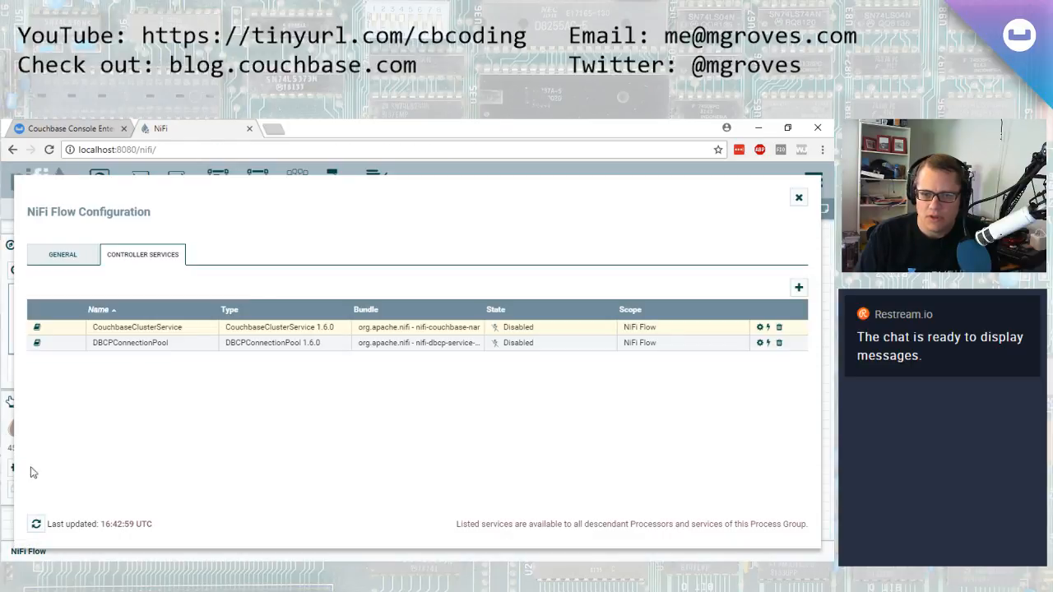
pyautogui.click(768, 327)
pyautogui.click(630, 533)
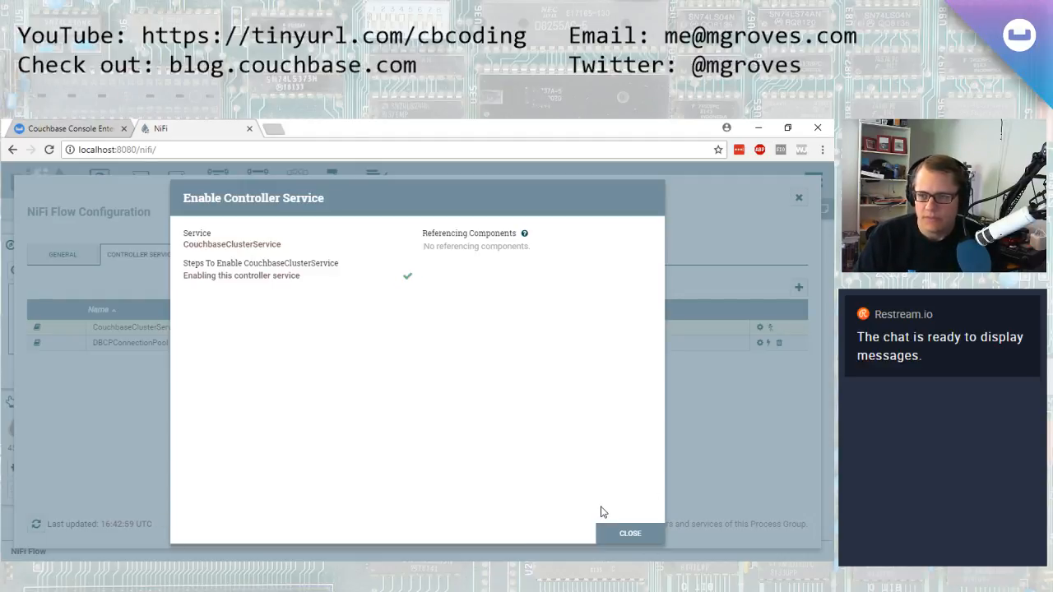
pyautogui.click(630, 533)
# Enable the DBCPConnectionPool controller service and close the flow configuration
pyautogui.click(768, 342)
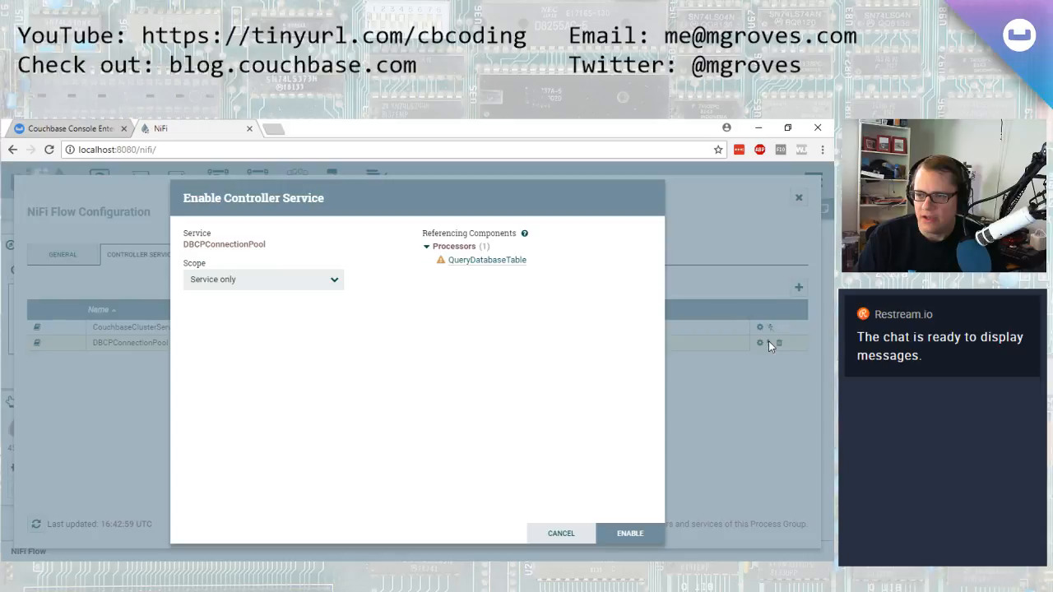
pyautogui.click(628, 532)
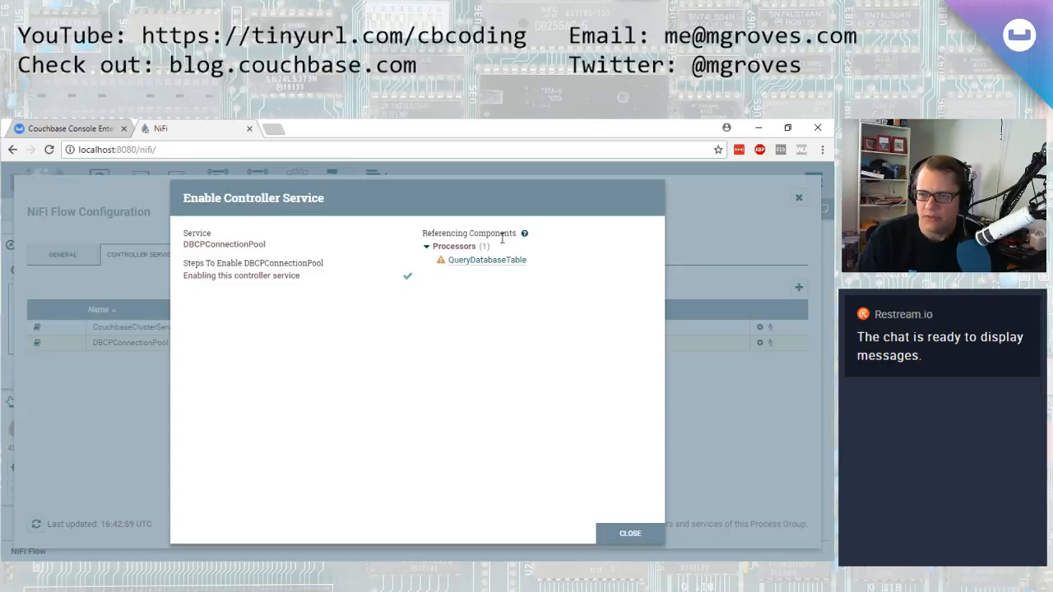
pyautogui.click(628, 533)
pyautogui.click(797, 198)
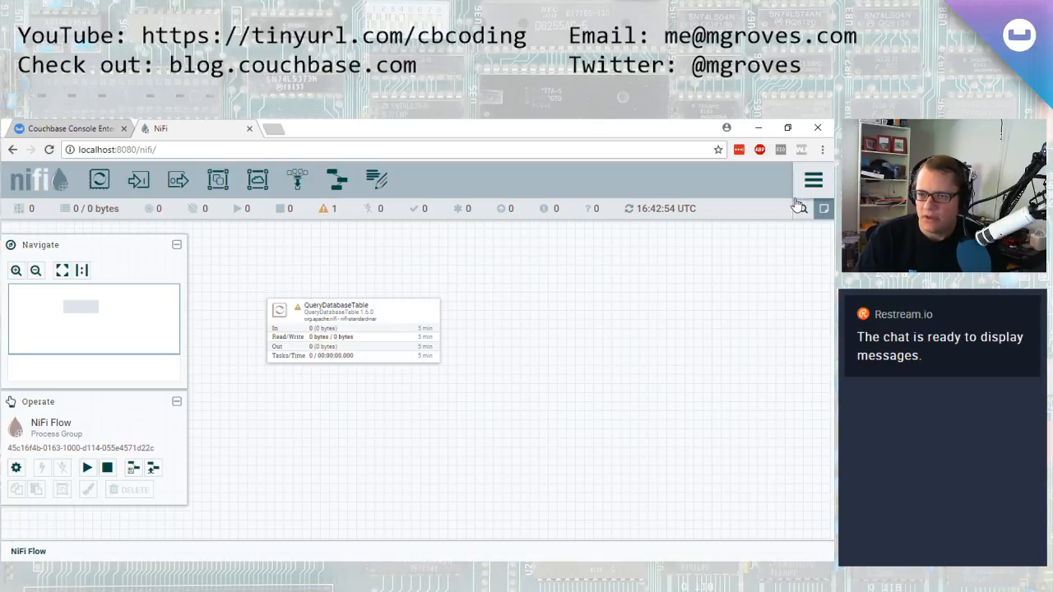
# Add a PutCouchbaseKey processor to the canvas below QueryDatabaseTable
pyautogui.moveTo(299, 313)
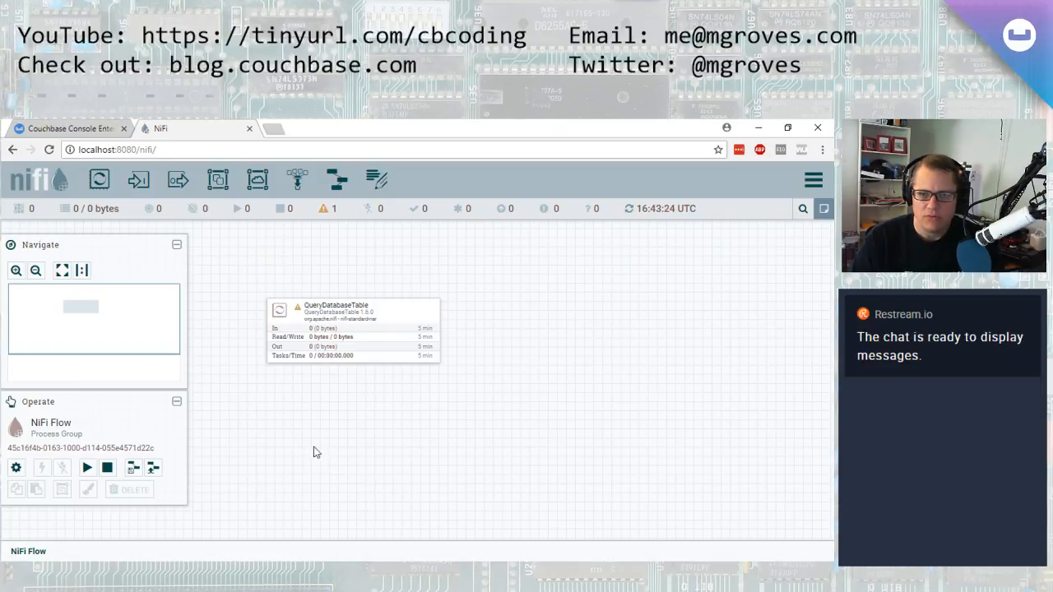
pyautogui.moveTo(98, 179); pyautogui.dragTo(336, 461)
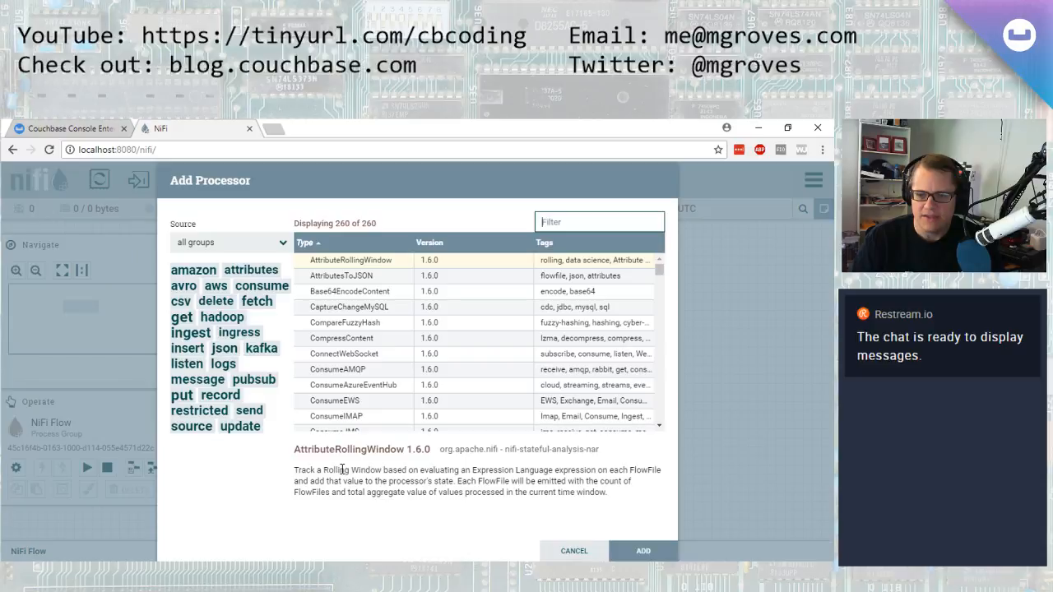
pyautogui.write('couch')
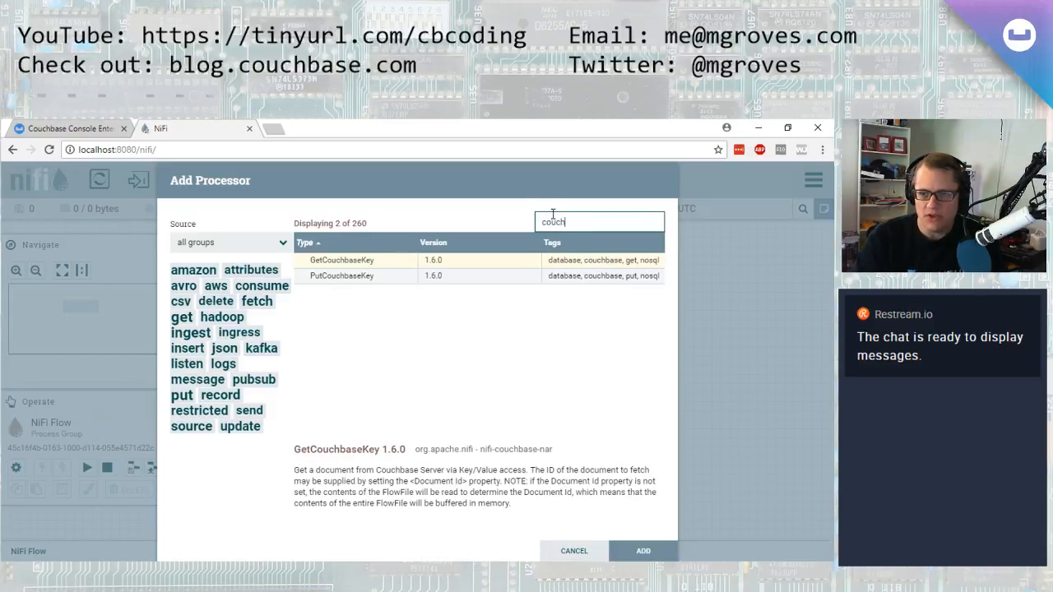
pyautogui.click(362, 277)
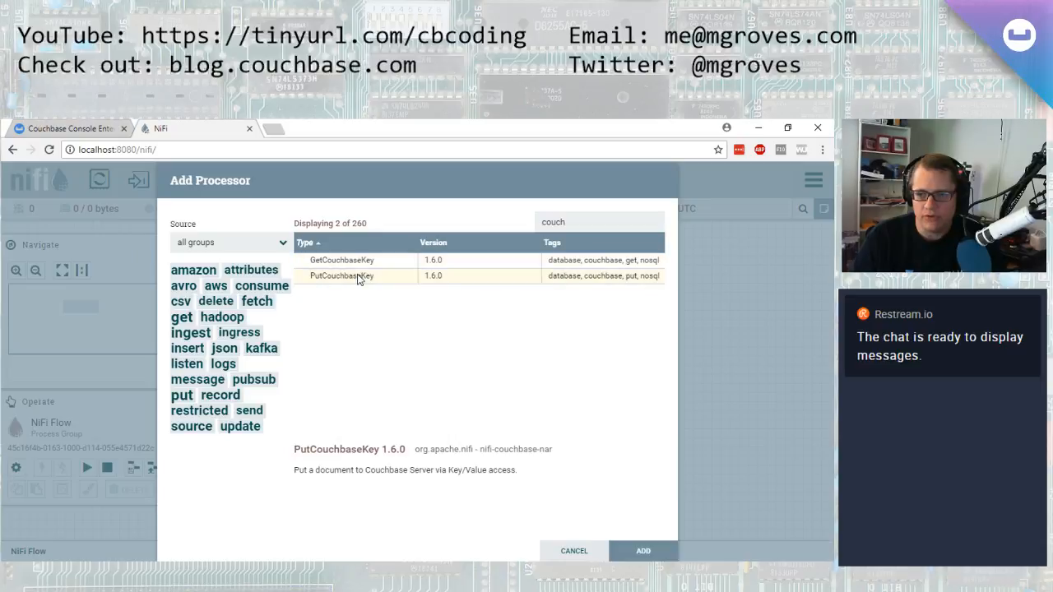
pyautogui.click(645, 553)
pyautogui.moveTo(484, 488); pyautogui.dragTo(415, 432)
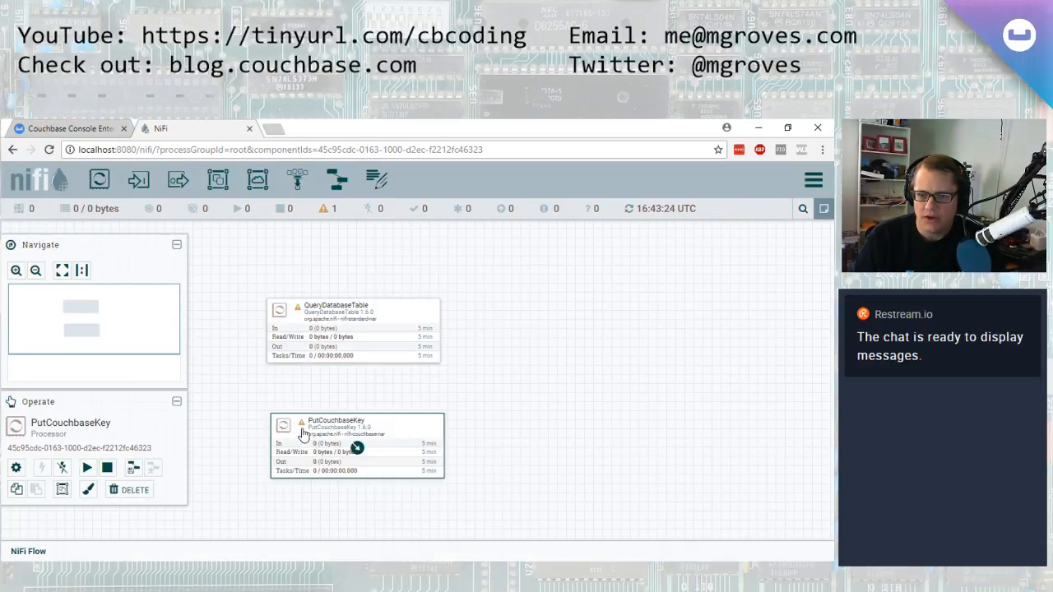
# Open the PutCouchbaseKey configuration and set Couchbase Cluster Controller Service to CouchbaseClusterService
pyautogui.rightClick(393, 427)
pyautogui.click(419, 326)
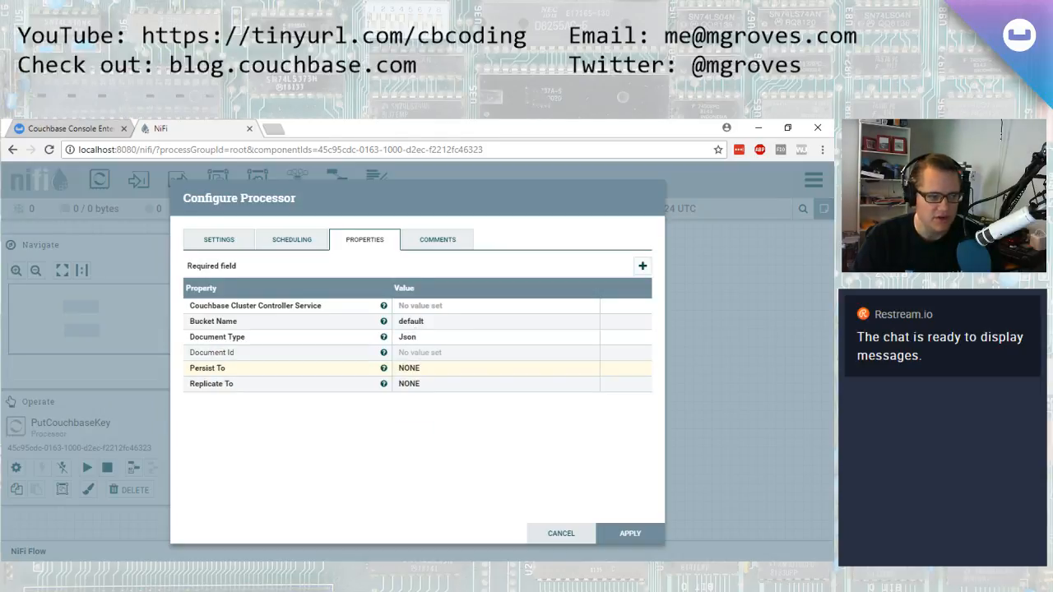
pyautogui.click(446, 307)
pyautogui.click(580, 311)
pyautogui.click(498, 324)
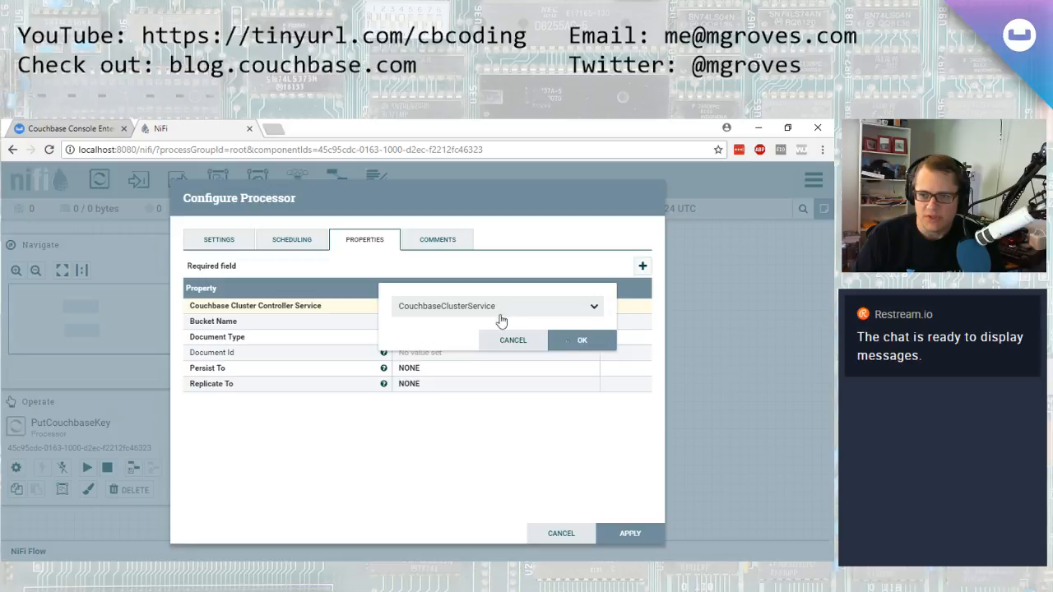
pyautogui.click(578, 348)
# Set Bucket Name to tickets, checking the bucket name in the Couchbase Console
pyautogui.click(434, 322)
pyautogui.write('t')
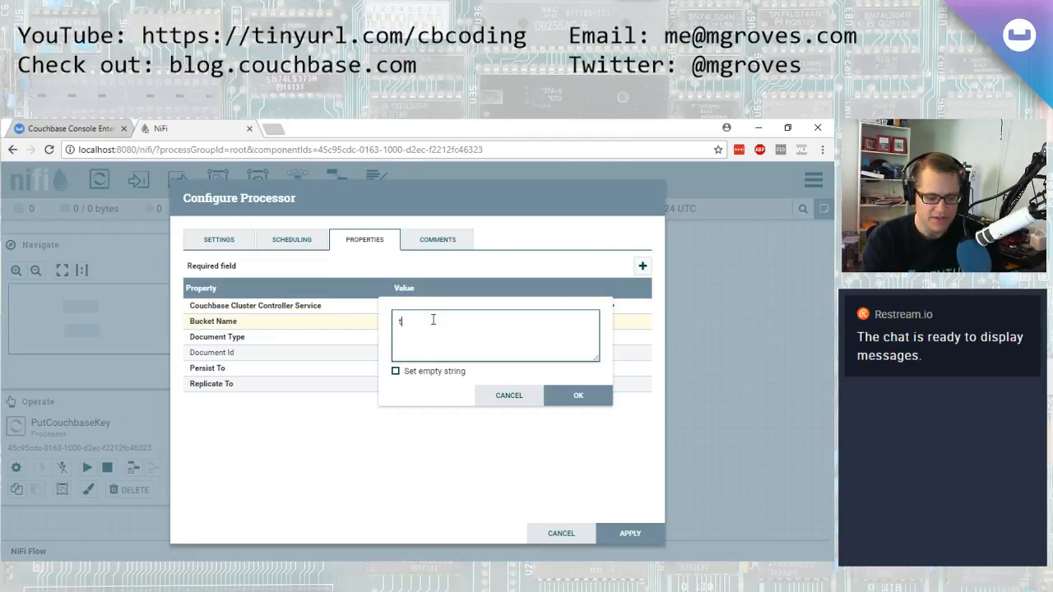
pyautogui.write('ickets')
pyautogui.click(51, 126)
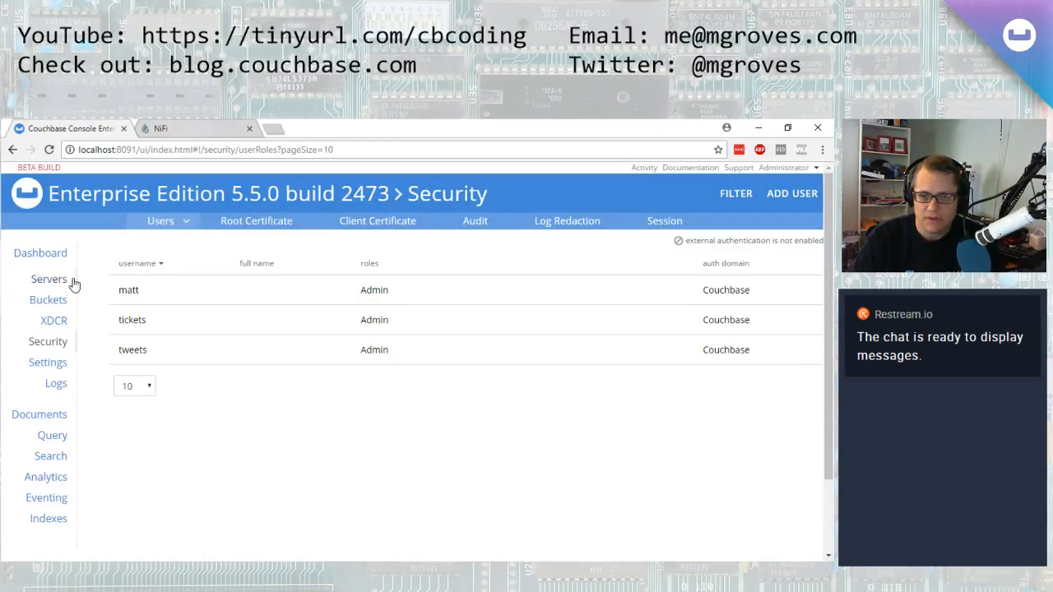
pyautogui.click(64, 301)
pyautogui.click(182, 127)
pyautogui.click(565, 408)
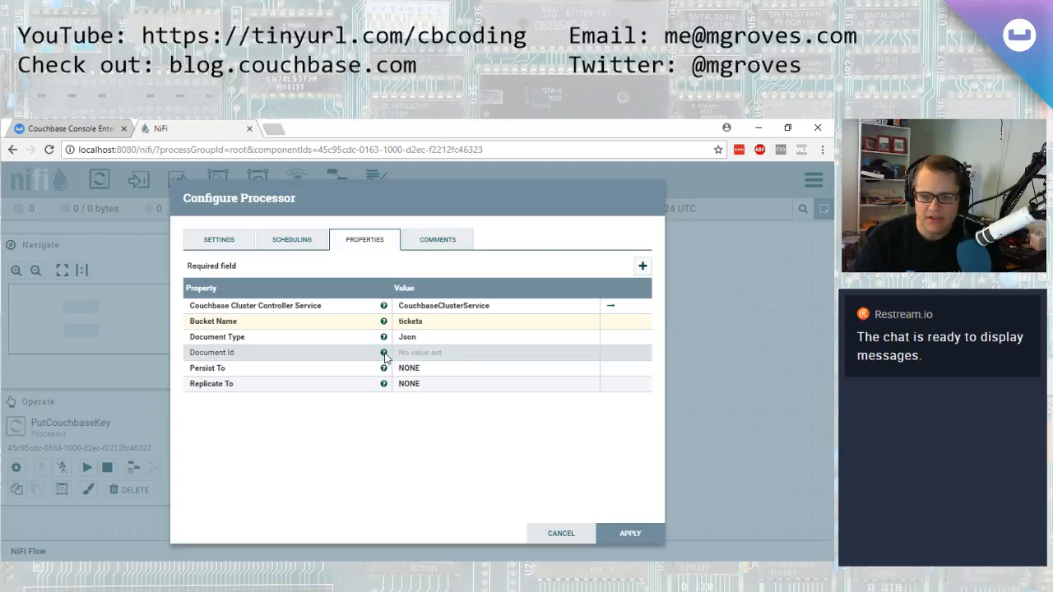
# Apply the PutCouchbaseKey processor configuration
pyautogui.moveTo(384, 355)
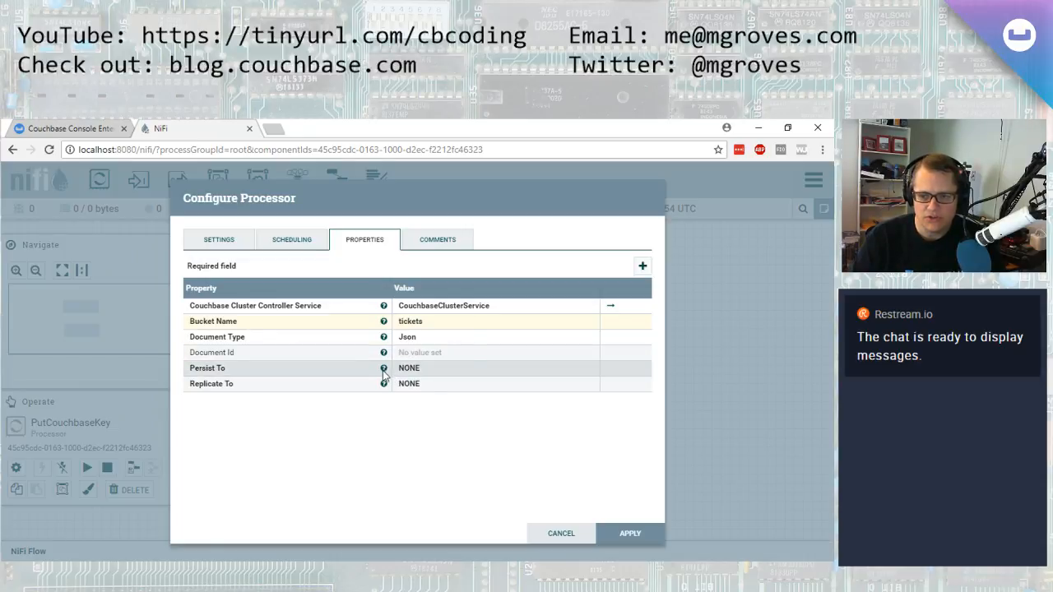
pyautogui.moveTo(385, 385)
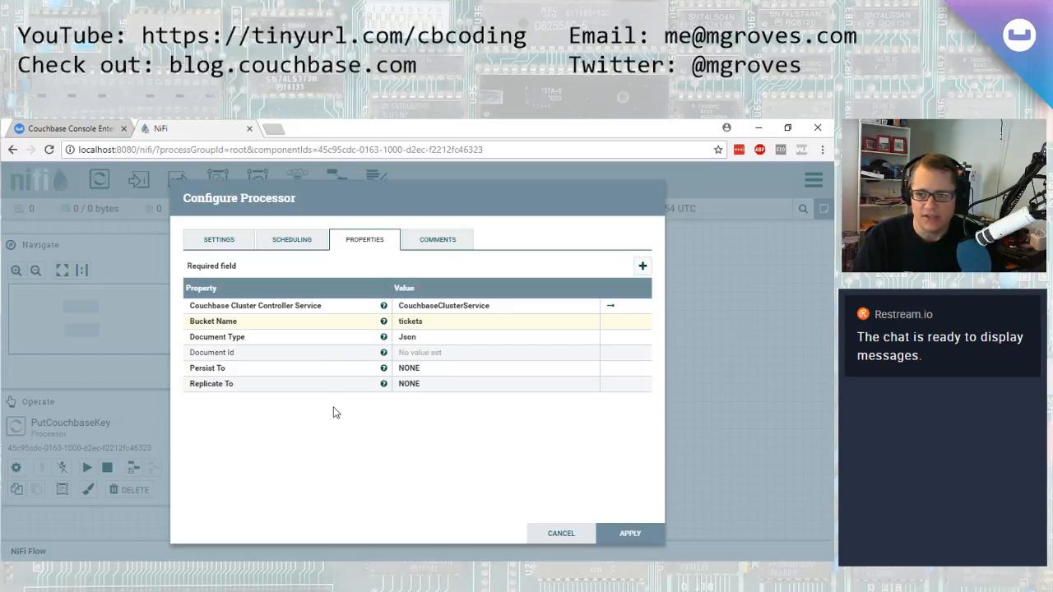
pyautogui.click(641, 534)
pyautogui.moveTo(302, 427)
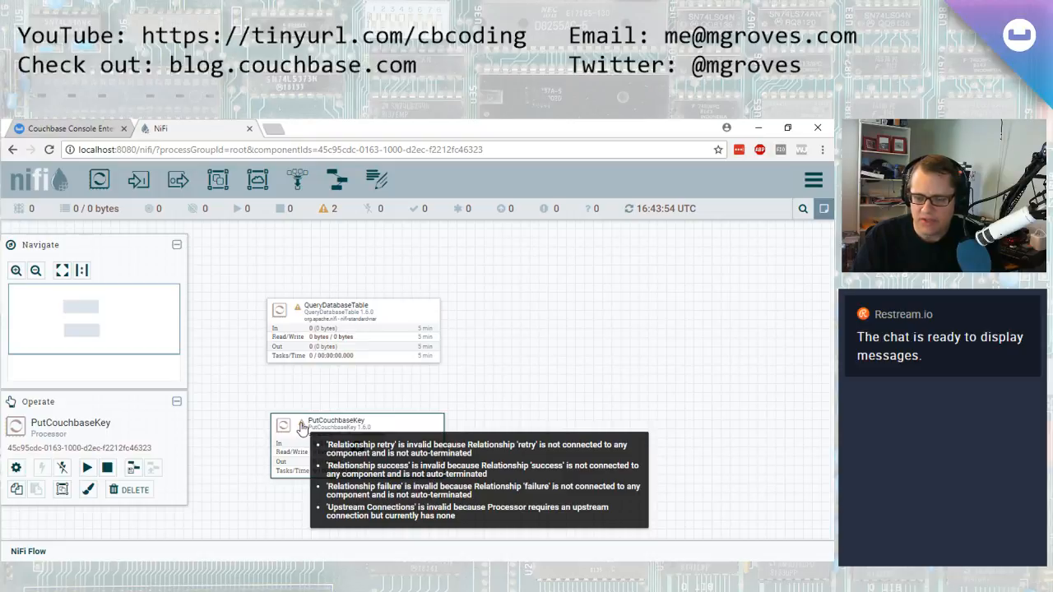
# Reopen the PutCouchbaseKey configuration and auto-terminate its failure, retry and success relationships
pyautogui.rightClick(390, 430)
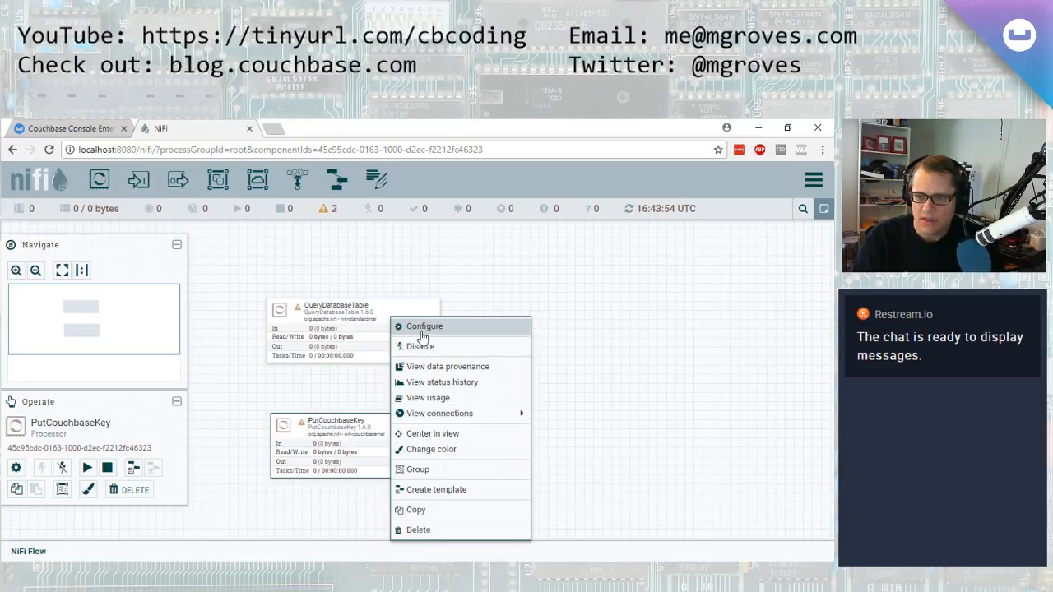
pyautogui.click(644, 315)
pyautogui.moveTo(303, 426)
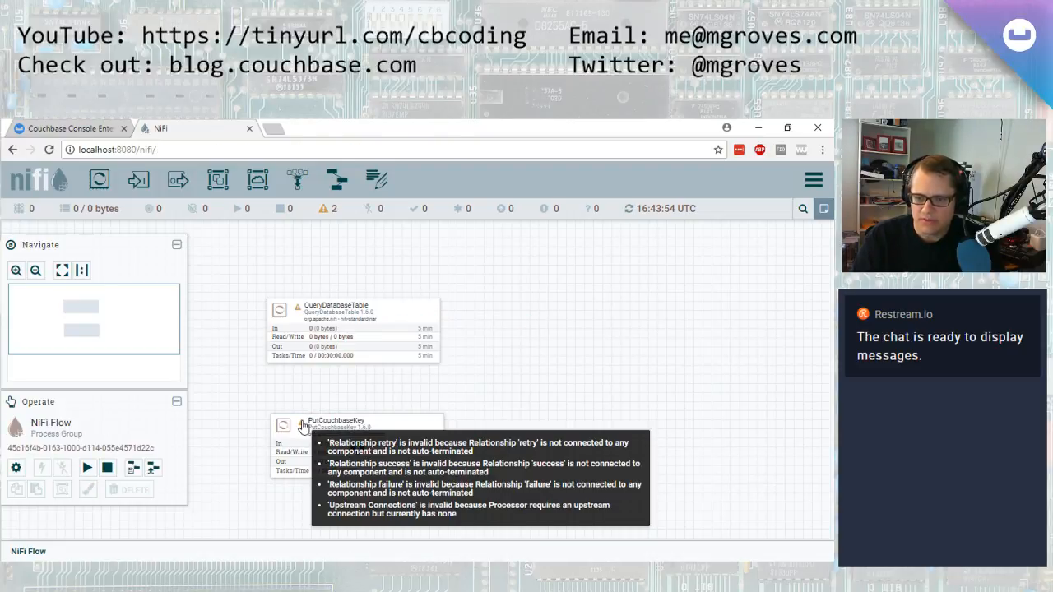
pyautogui.click(402, 422)
pyautogui.rightClick(403, 423)
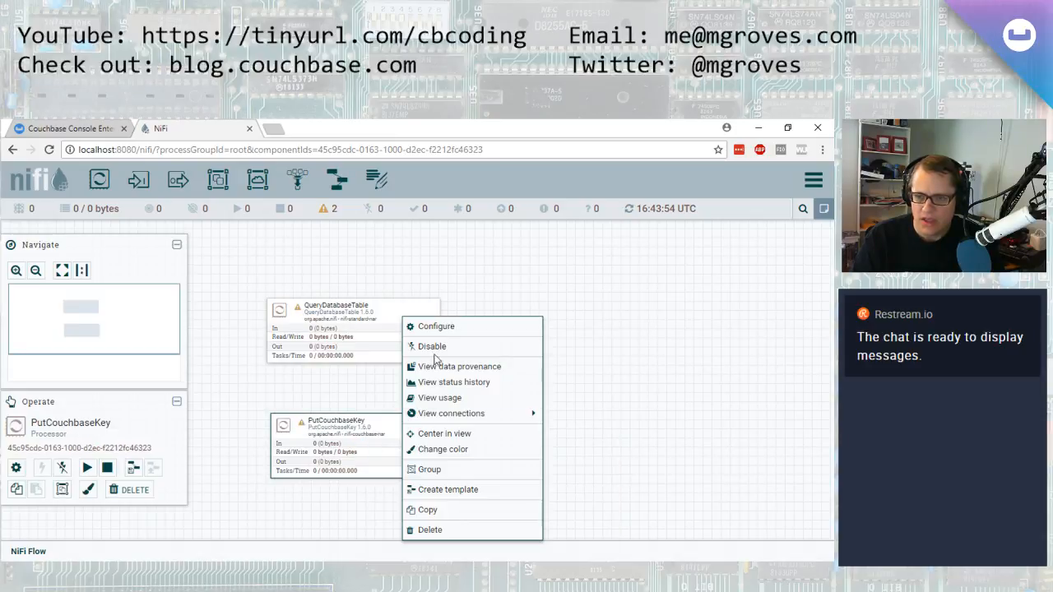
pyautogui.click(427, 327)
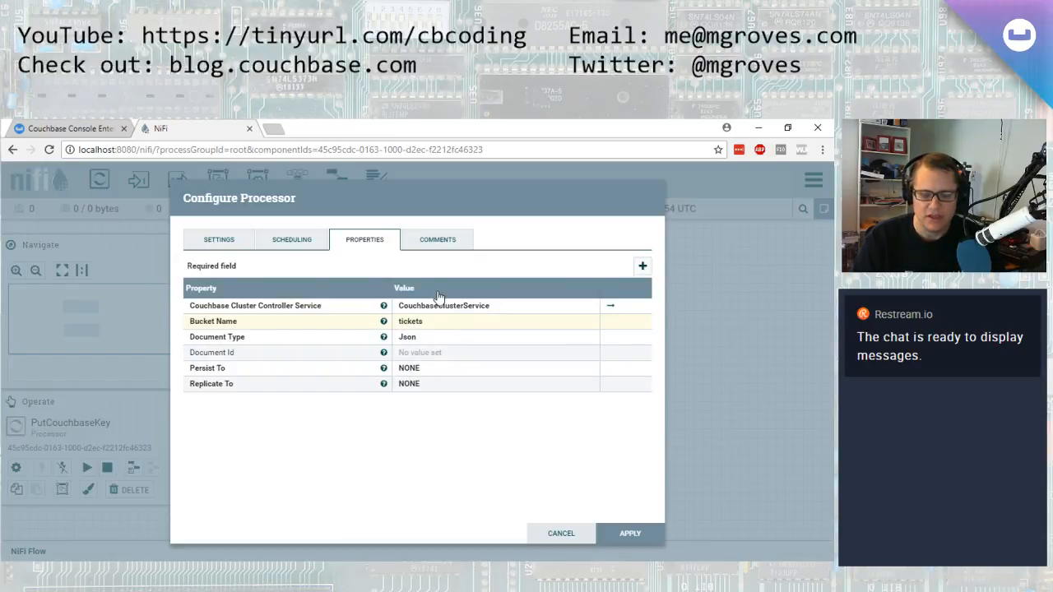
pyautogui.click(222, 245)
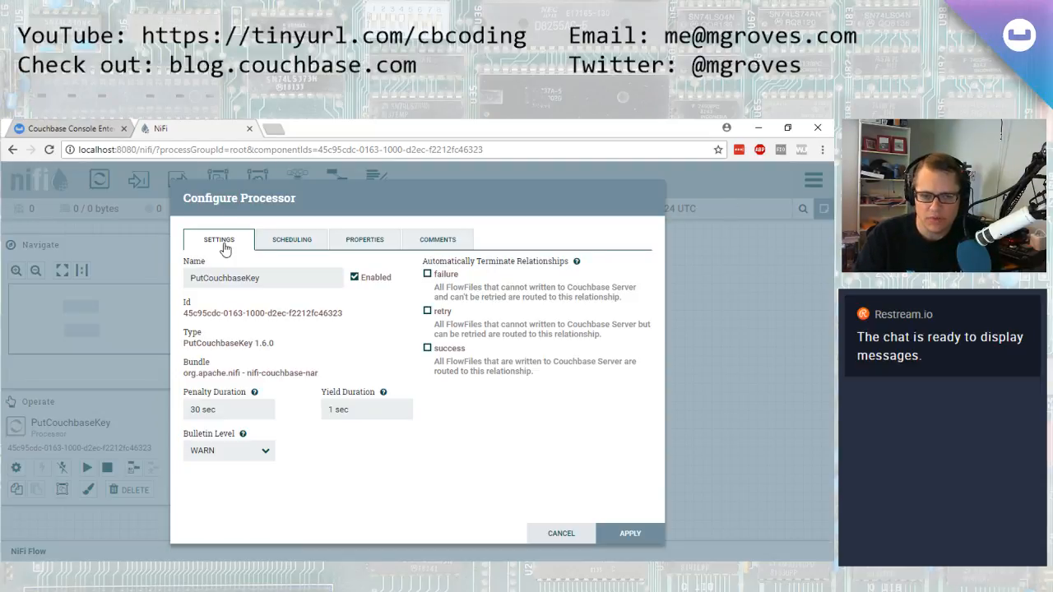
pyautogui.click(426, 274)
pyautogui.click(428, 311)
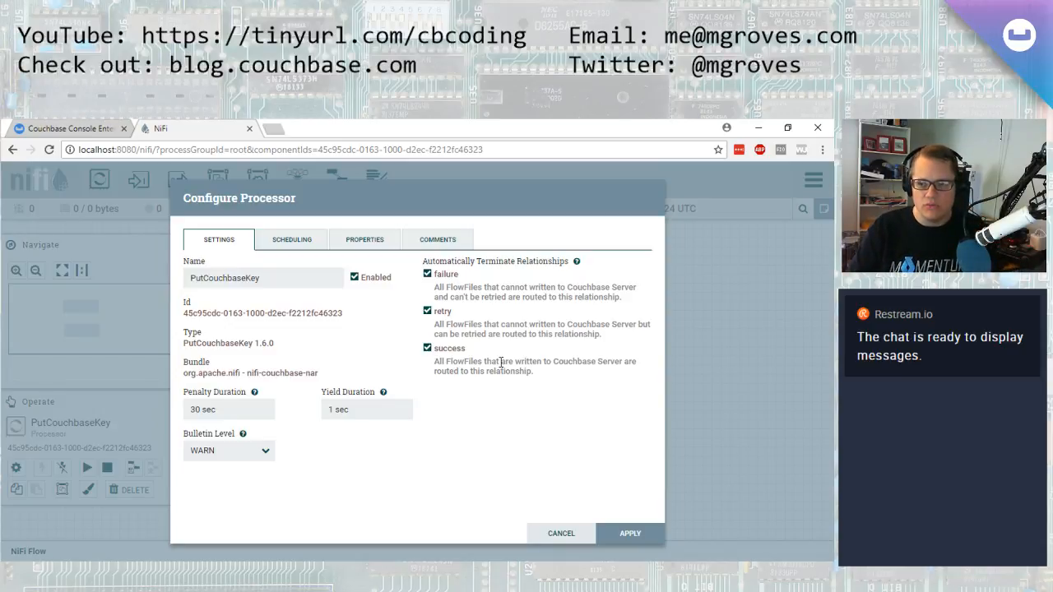
pyautogui.click(660, 536)
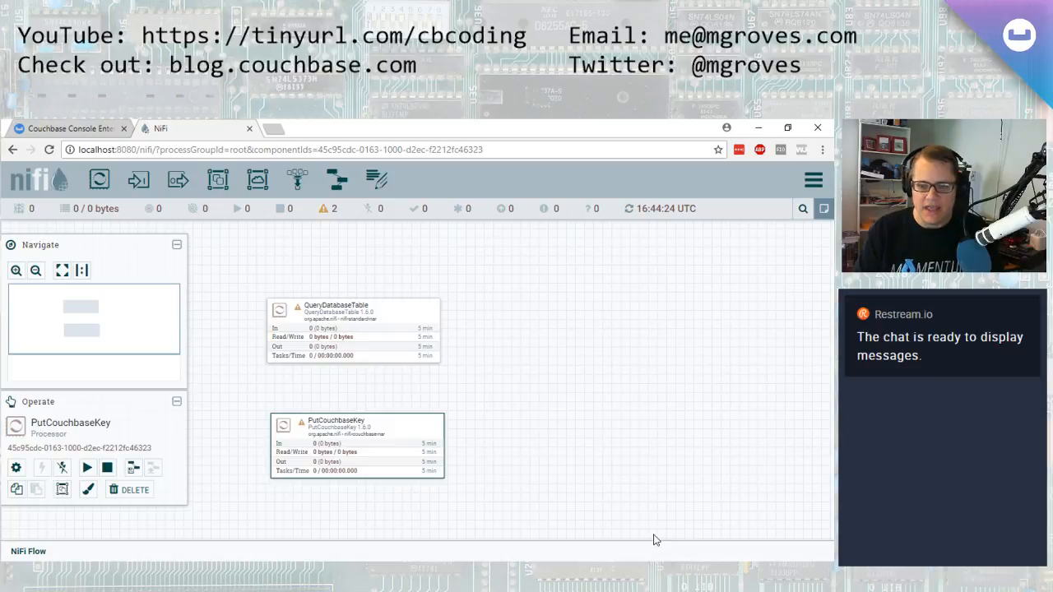
pyautogui.moveTo(303, 426)
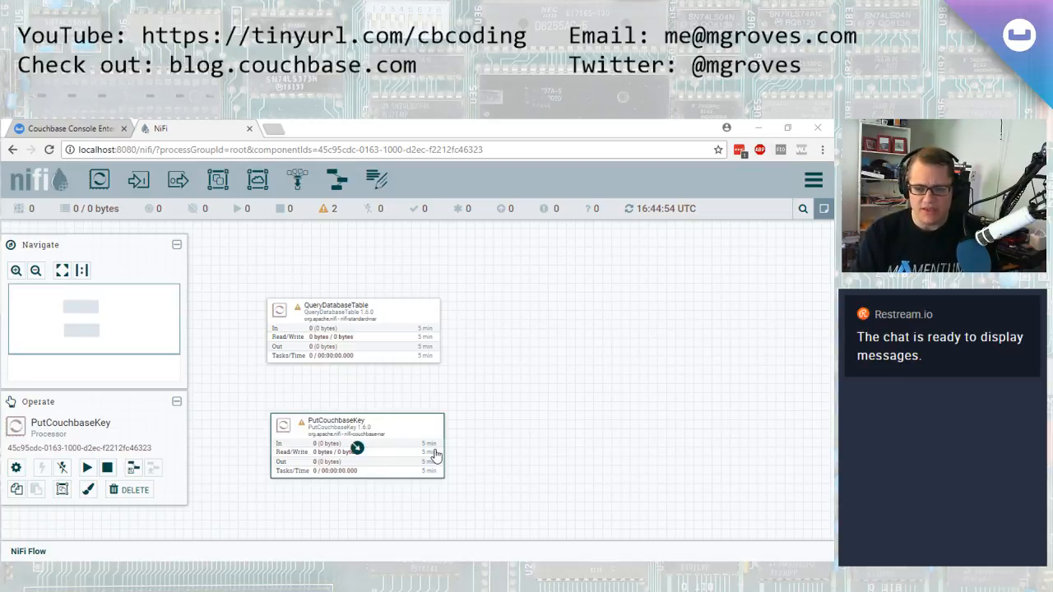
# Add a SplitAvro processor to the canvas right of QueryDatabaseTable
pyautogui.moveTo(400, 357)
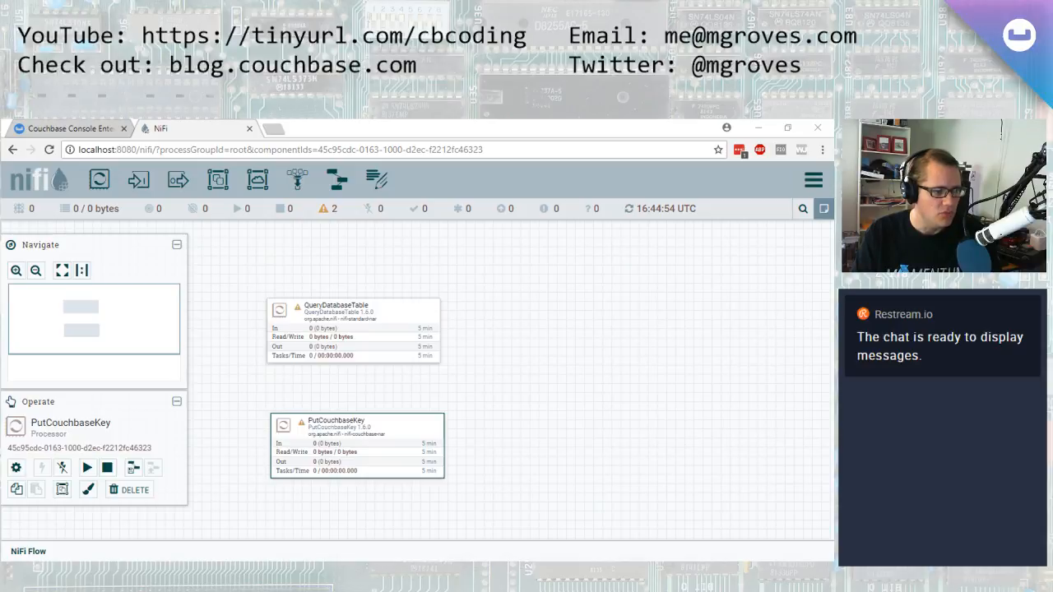
pyautogui.moveTo(100, 179); pyautogui.dragTo(571, 333)
pyautogui.write('split')
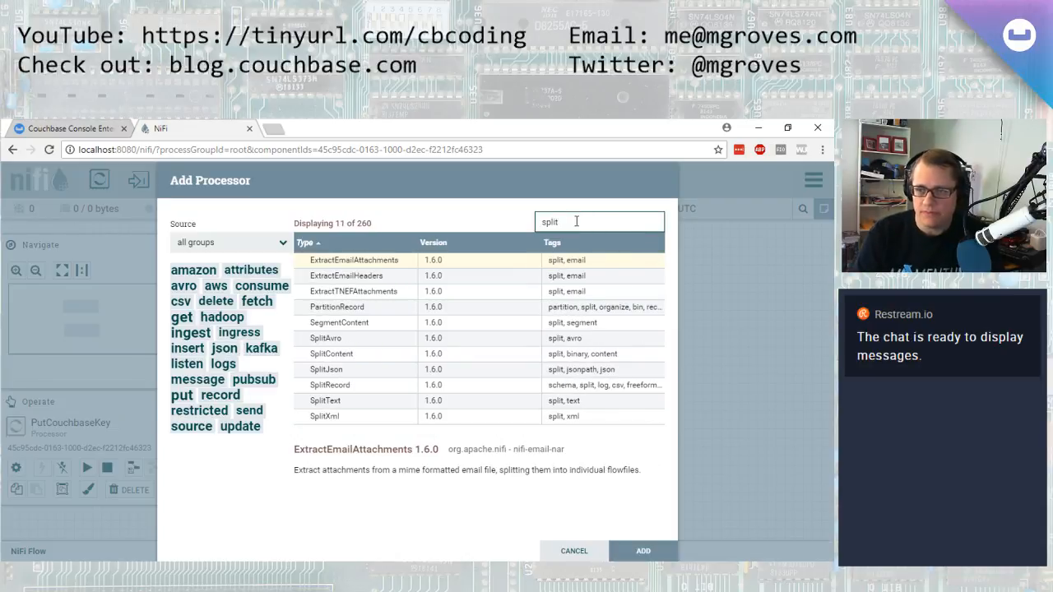
pyautogui.click(366, 338)
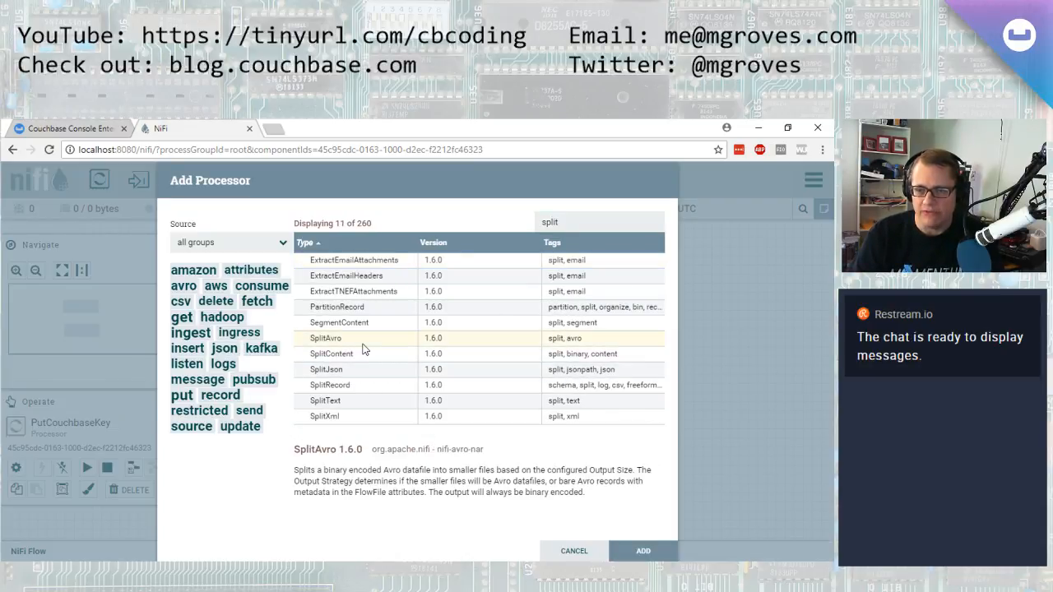
pyautogui.click(642, 548)
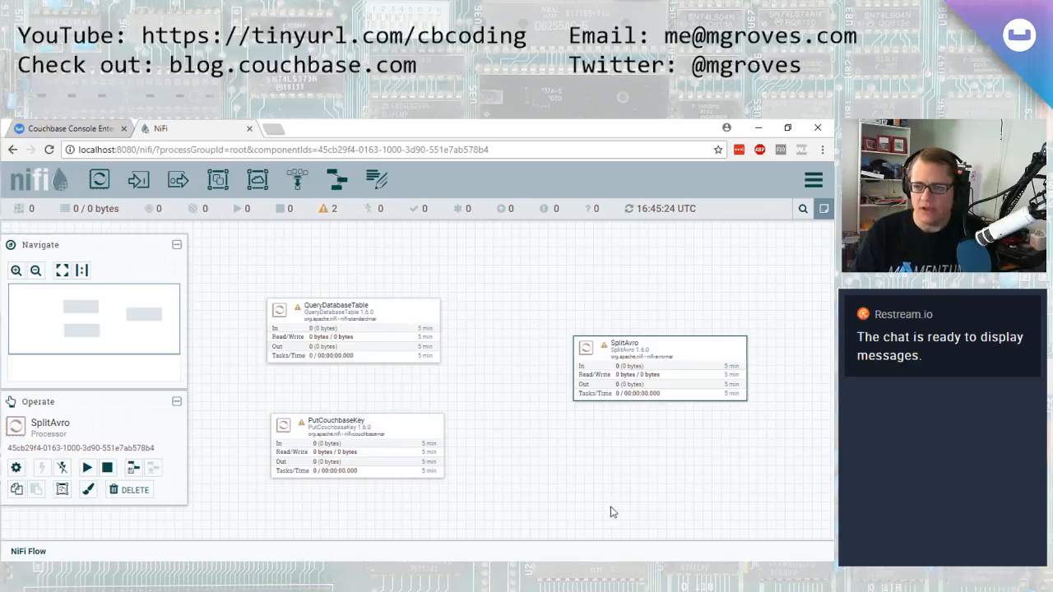
pyautogui.moveTo(712, 346); pyautogui.dragTo(668, 315)
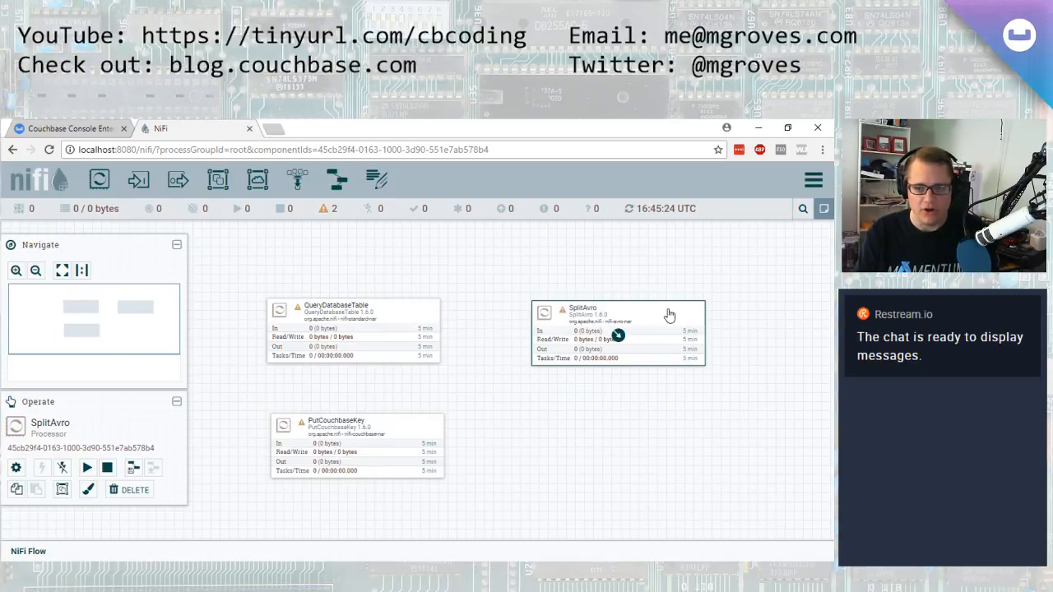
pyautogui.moveTo(402, 318)
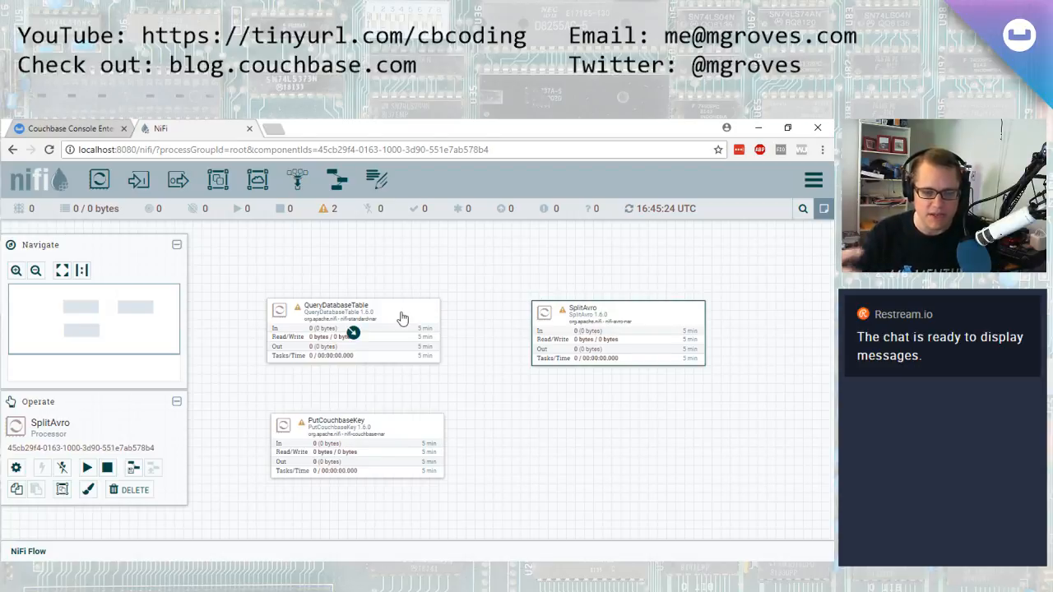
# Connect QueryDatabaseTable to SplitAvro with the success relationship and move SplitAvro slightly right
pyautogui.moveTo(634, 327)
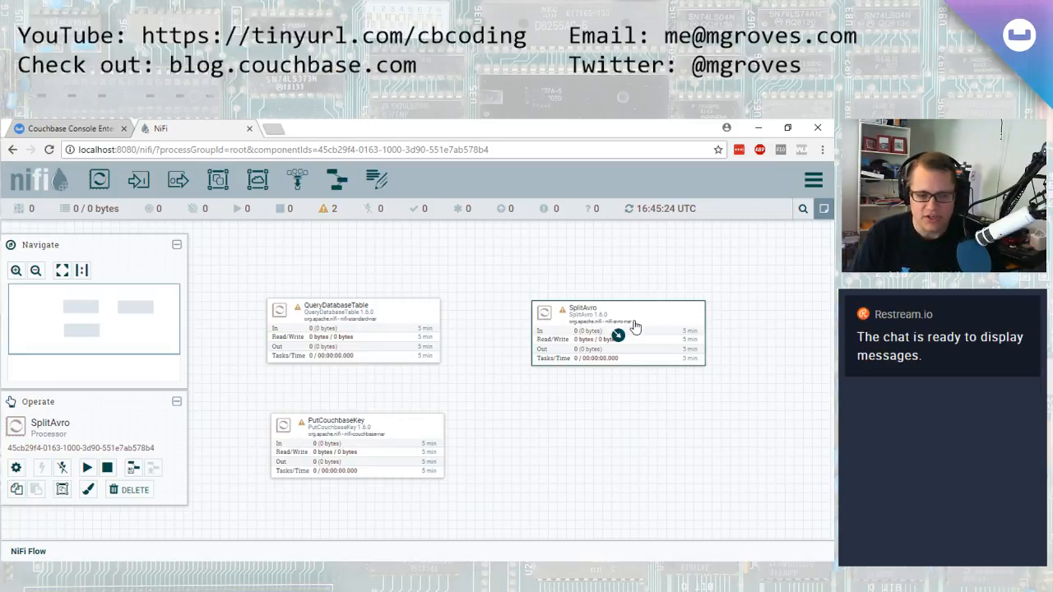
pyautogui.moveTo(566, 315)
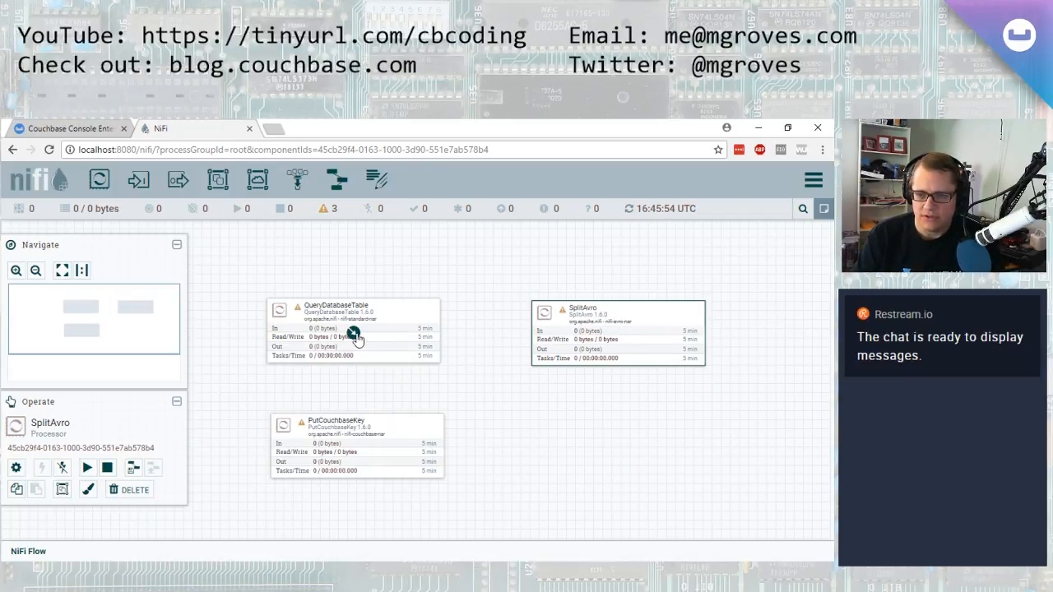
pyautogui.moveTo(354, 334); pyautogui.dragTo(612, 335)
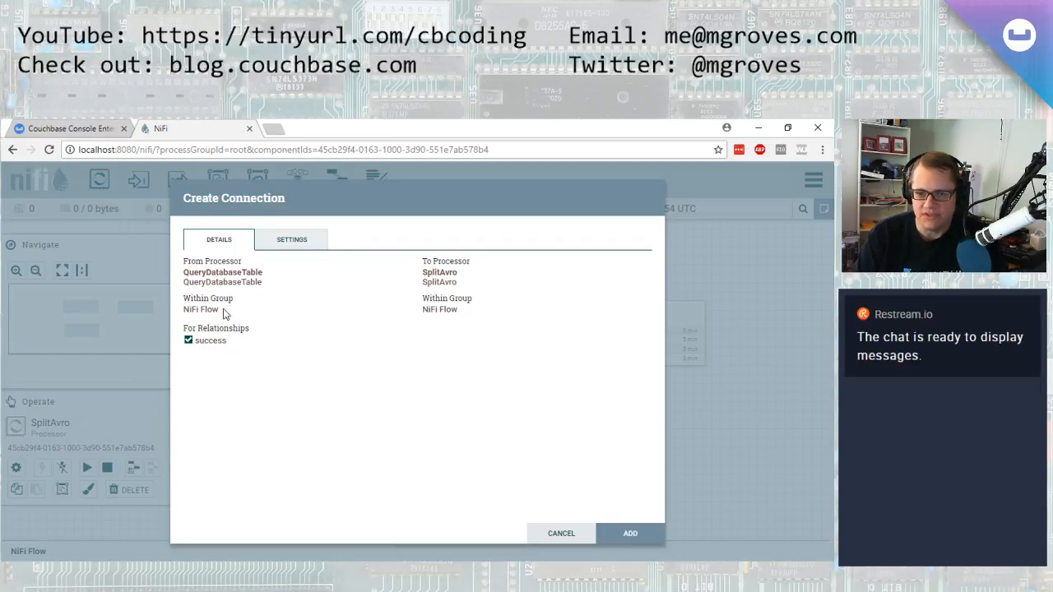
pyautogui.click(629, 534)
pyautogui.click(658, 315)
pyautogui.moveTo(658, 315); pyautogui.dragTo(721, 308)
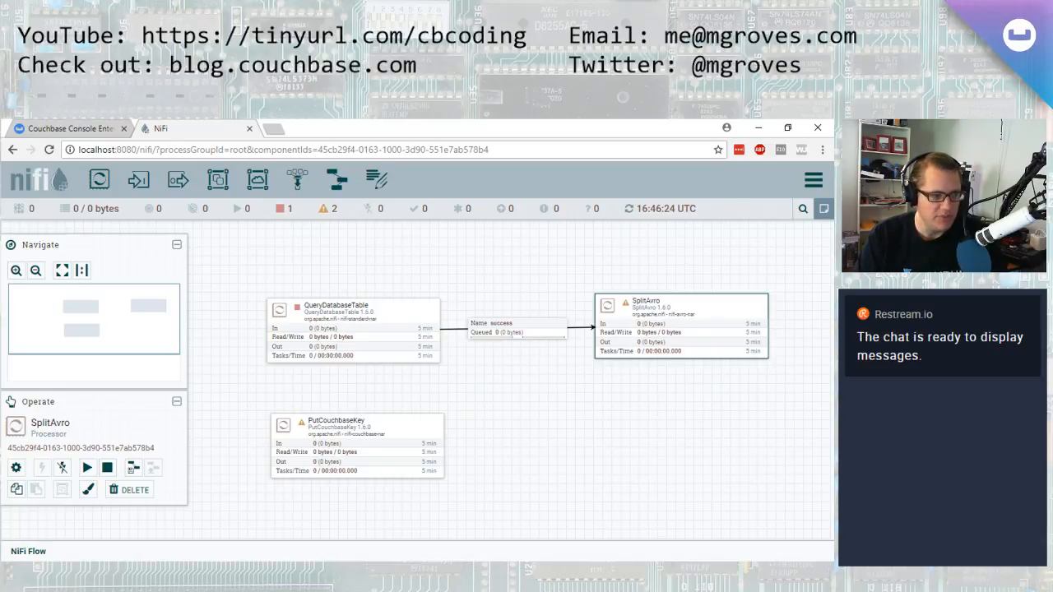
# Add a ConvertAvroToJSON processor below SplitAvro, found by searching for avro
pyautogui.moveTo(98, 180); pyautogui.dragTo(623, 453)
pyautogui.write('avro')
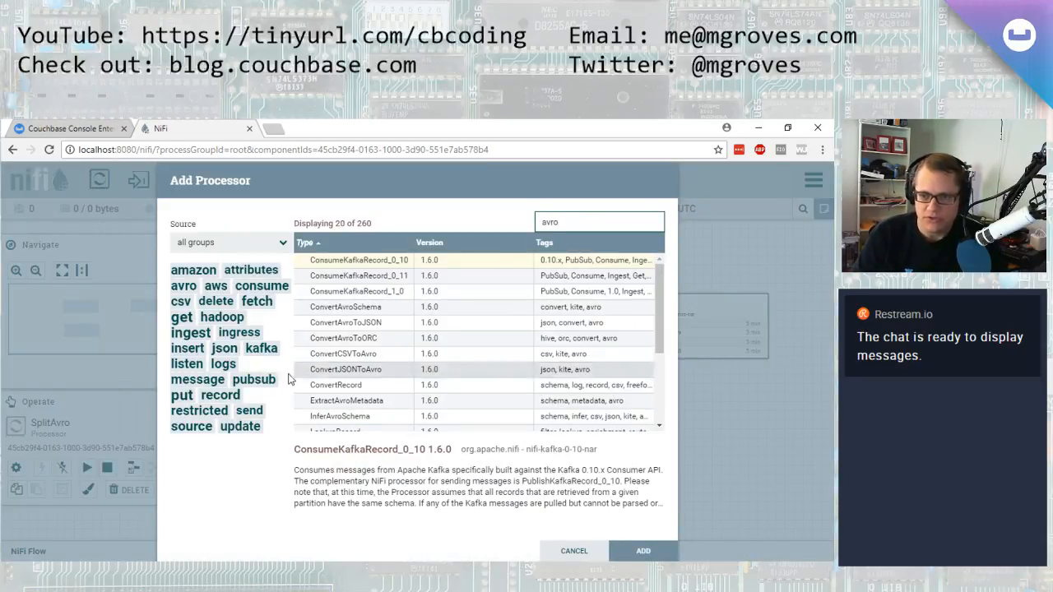
pyautogui.click(377, 323)
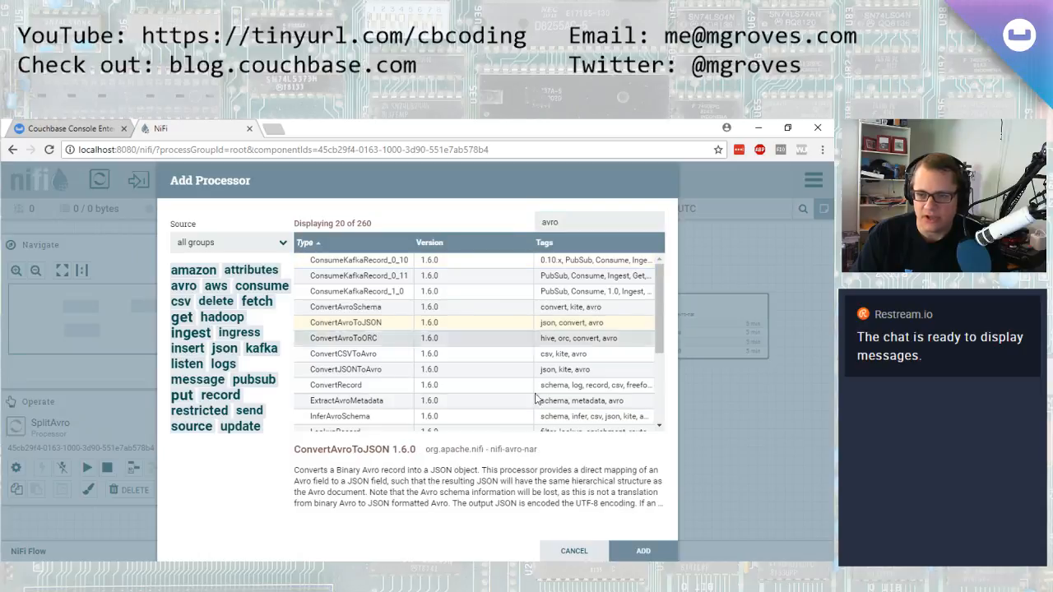
pyautogui.click(659, 545)
pyautogui.moveTo(730, 484); pyautogui.dragTo(699, 431)
# Set the ConvertAvroToJSON processor's JSON container options property to none and apply the configuration
pyautogui.rightClick(696, 432)
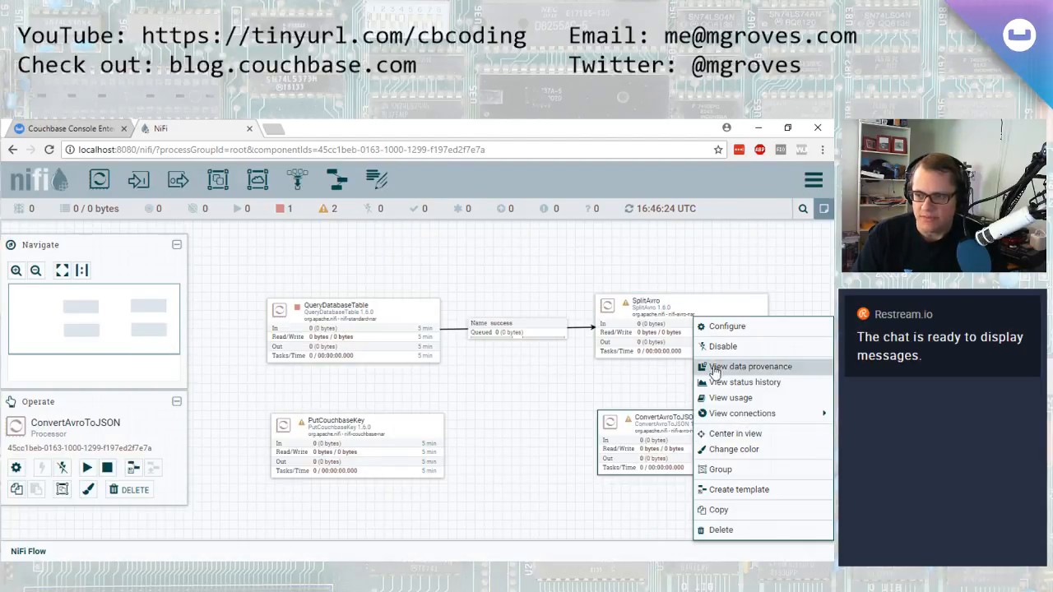
pyautogui.click(711, 325)
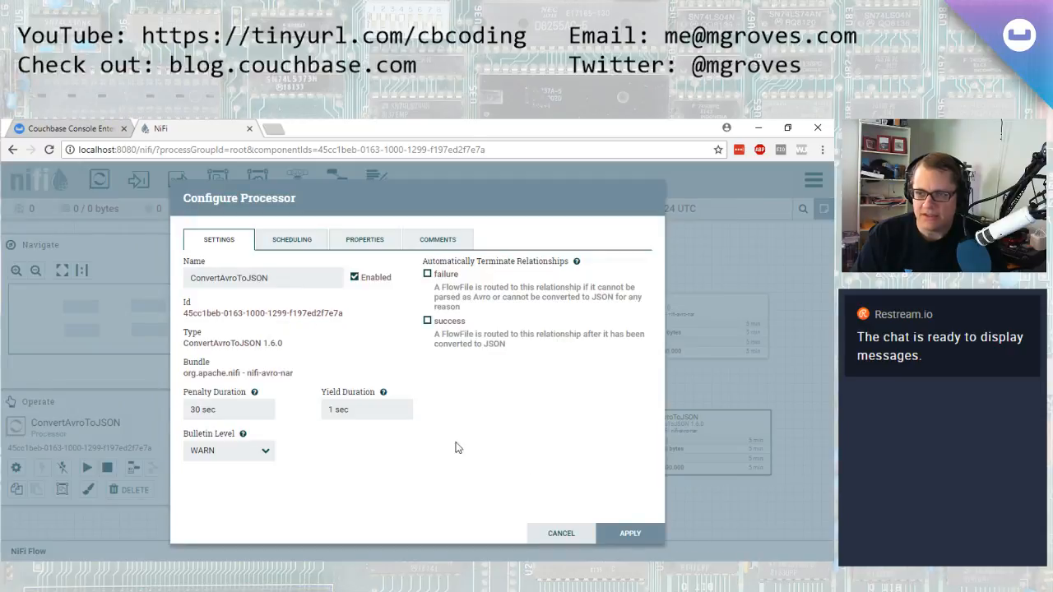
pyautogui.click(368, 244)
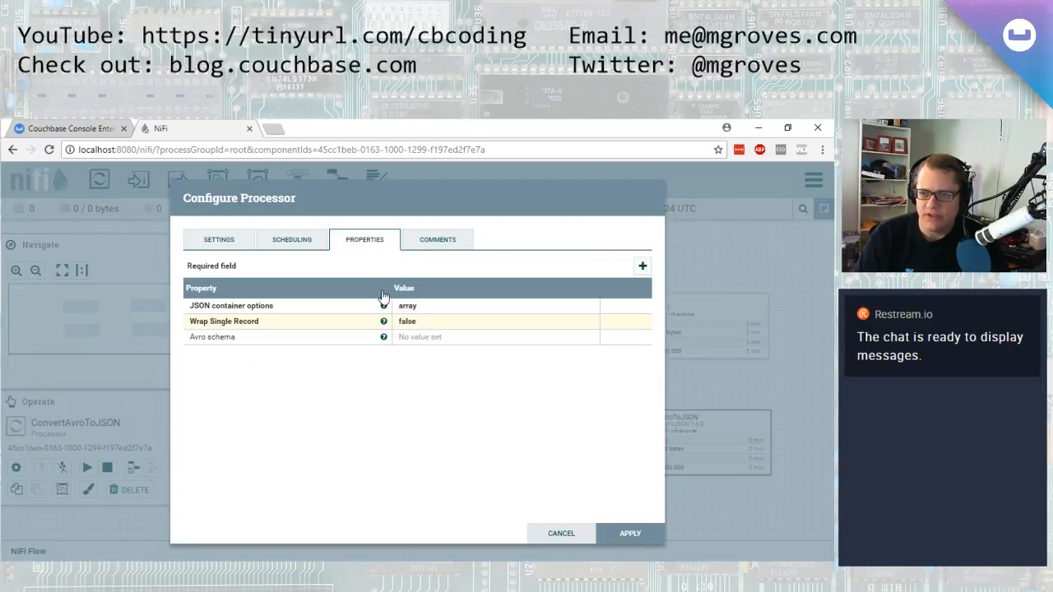
pyautogui.click(442, 308)
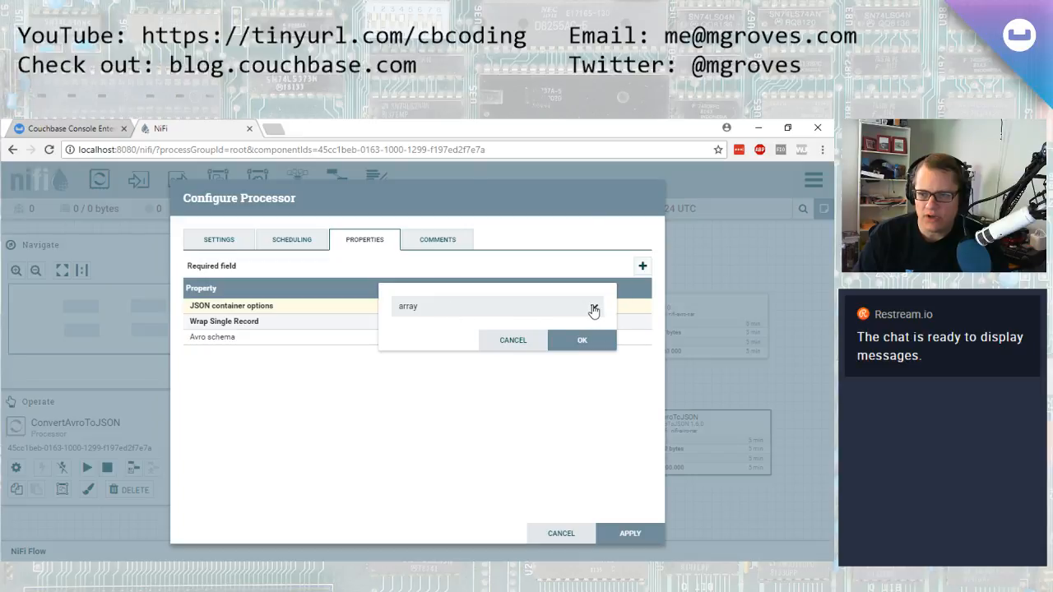
pyautogui.click(592, 306)
pyautogui.click(465, 332)
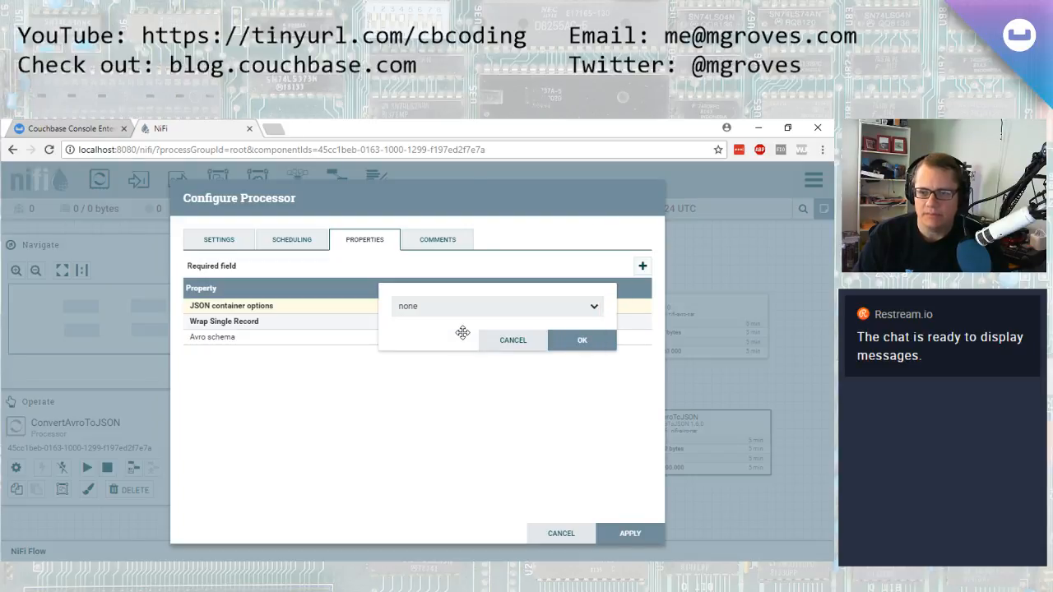
pyautogui.click(566, 341)
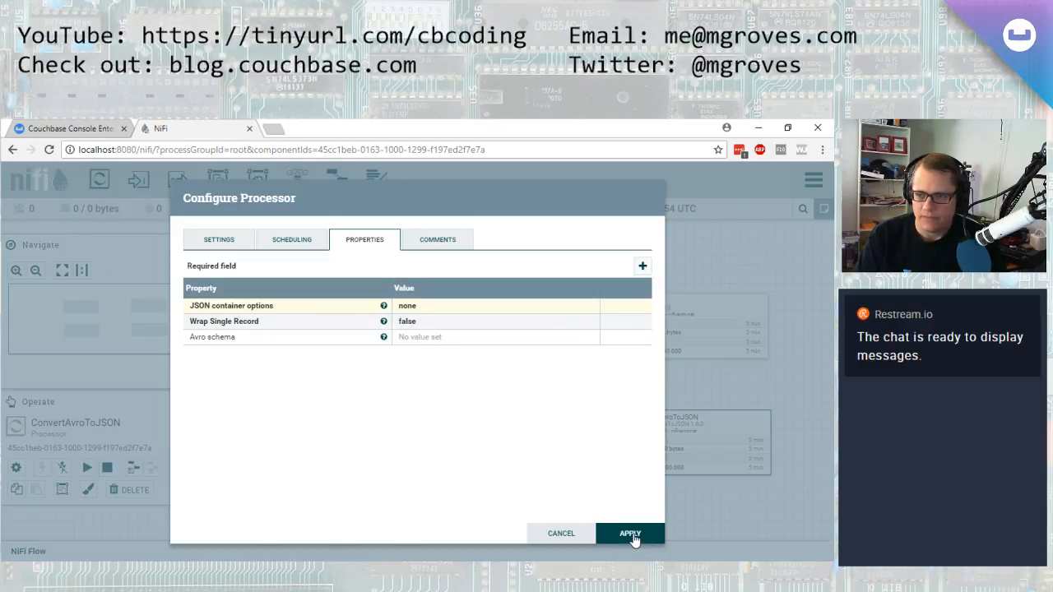
pyautogui.click(633, 536)
# Connect SplitAvro to ConvertAvroToJSON using the split relationship
pyautogui.moveTo(681, 329); pyautogui.dragTo(685, 441)
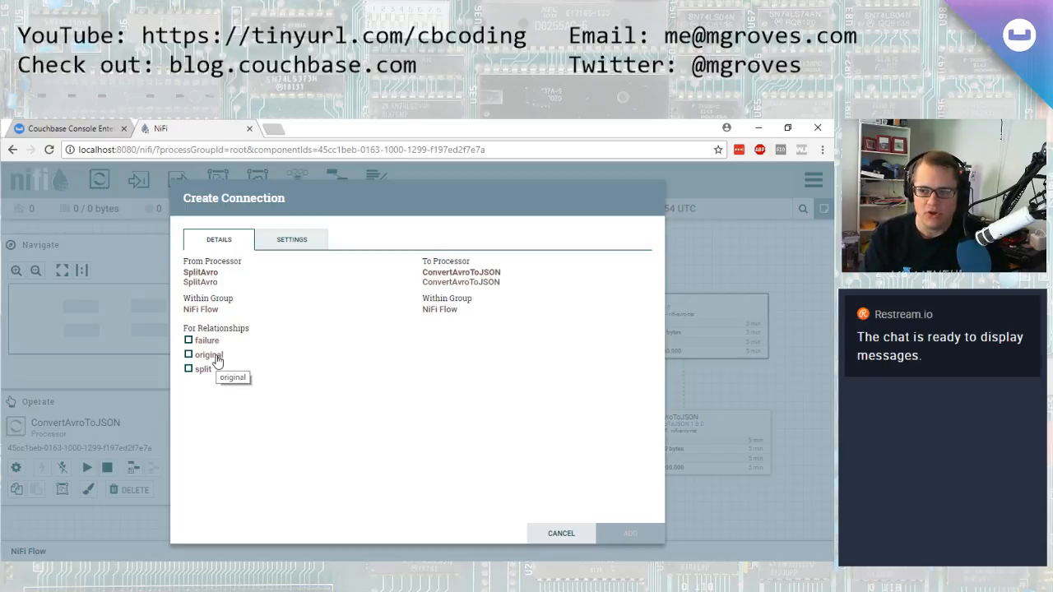
pyautogui.click(190, 370)
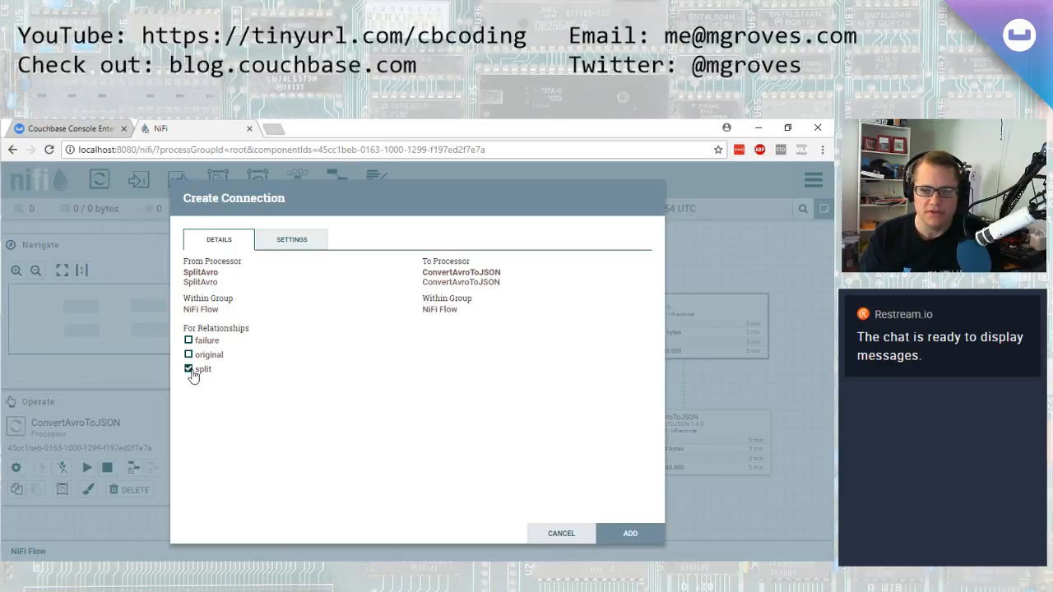
pyautogui.click(629, 533)
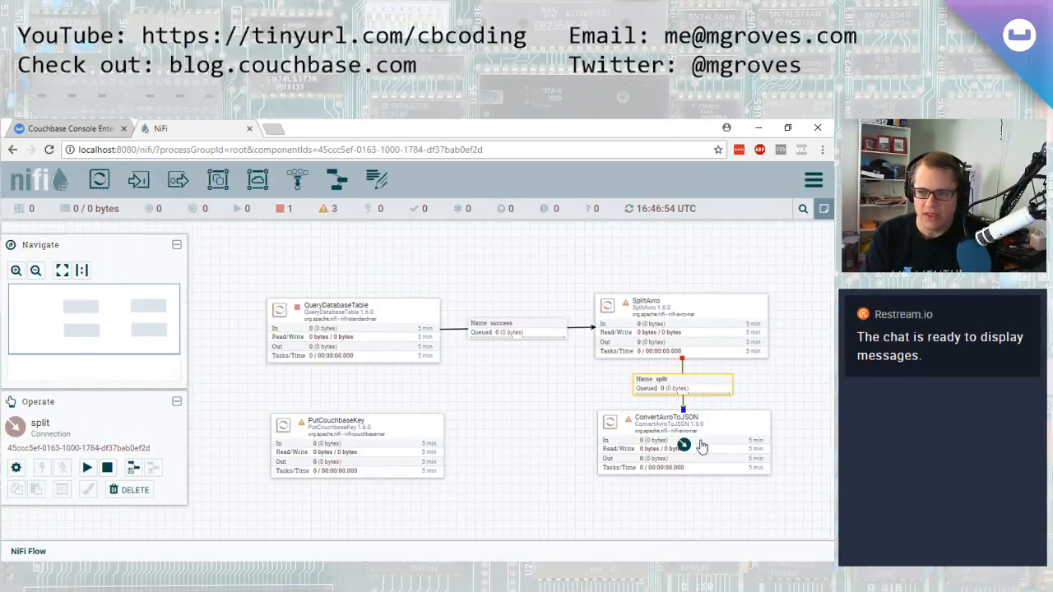
# Configure SplitAvro to auto-terminate its failure and original relationships and apply
pyautogui.click(704, 325)
pyautogui.rightClick(688, 325)
pyautogui.click(712, 332)
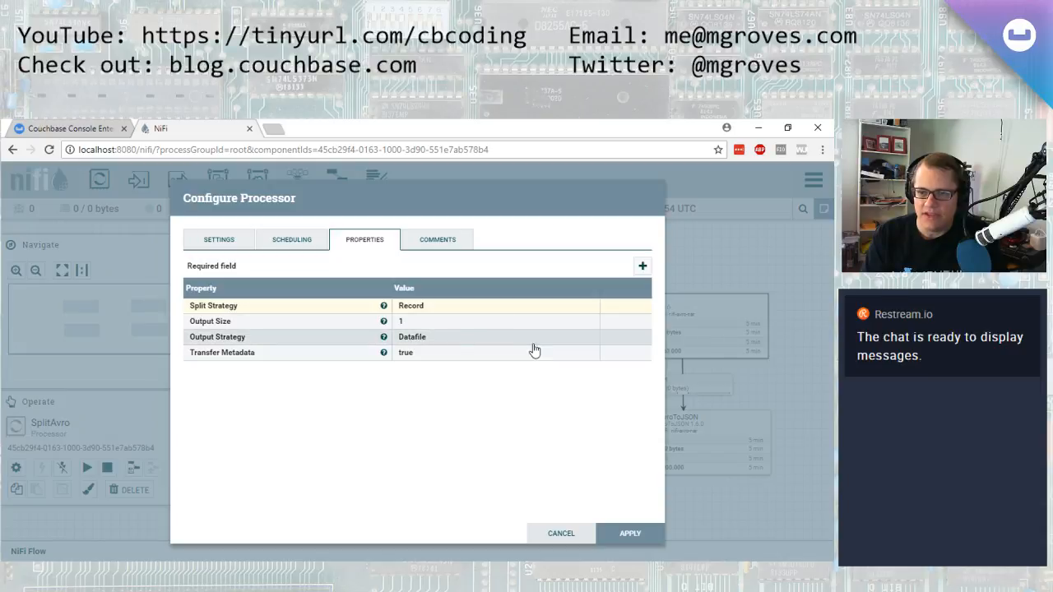
pyautogui.click(267, 244)
pyautogui.click(223, 243)
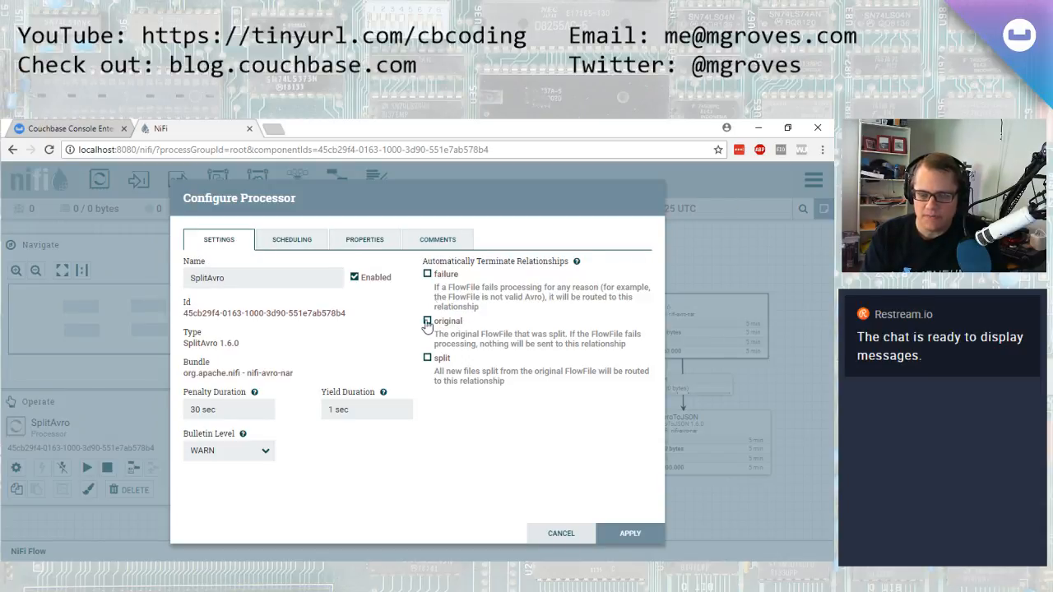
pyautogui.click(427, 274)
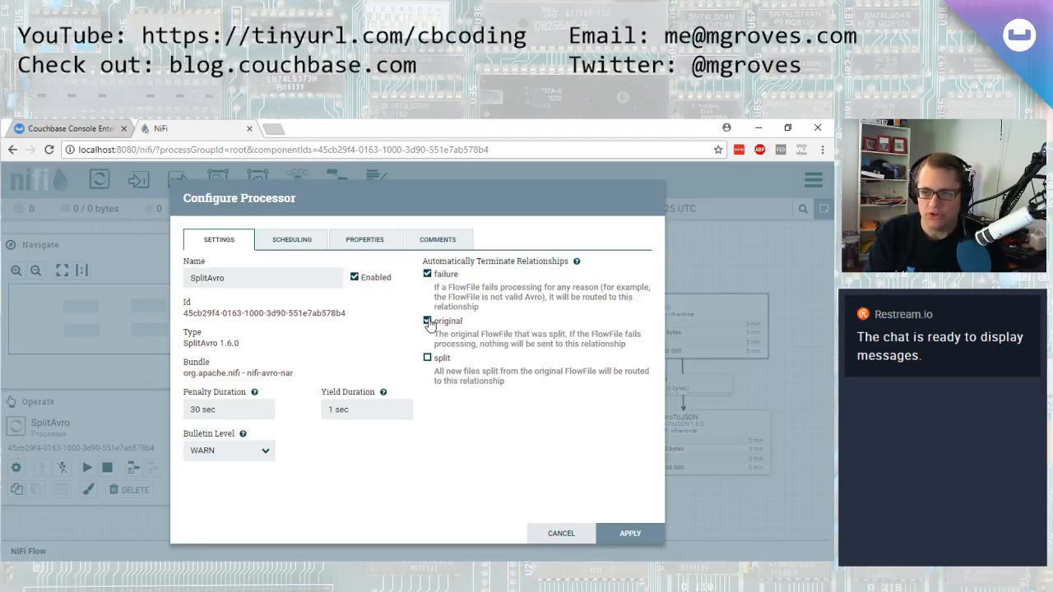
pyautogui.click(629, 533)
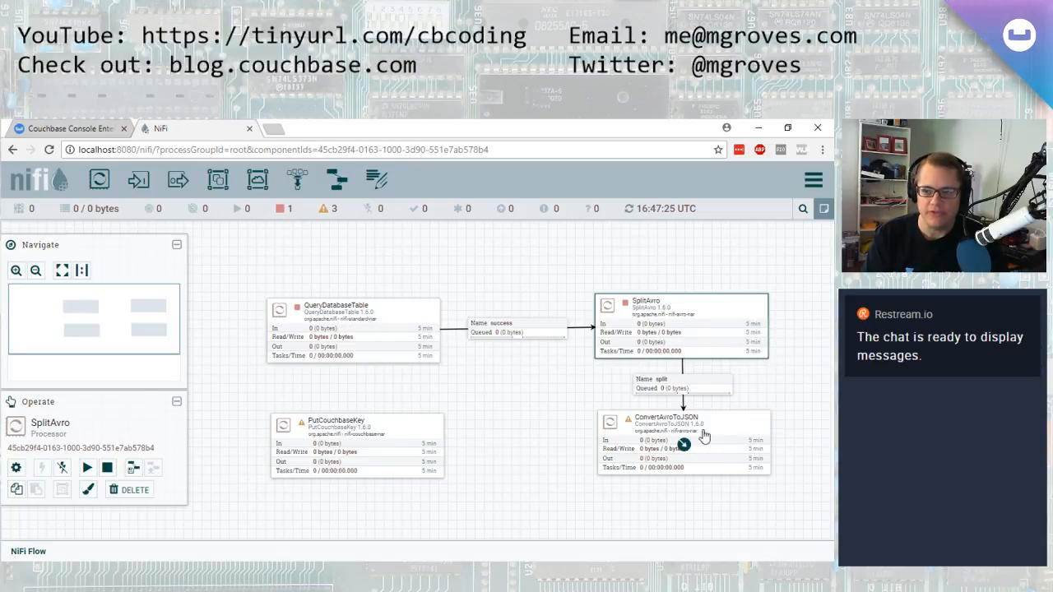
# Connect ConvertAvroToJSON to PutCouchbaseKey using the success relationship
pyautogui.moveTo(628, 422)
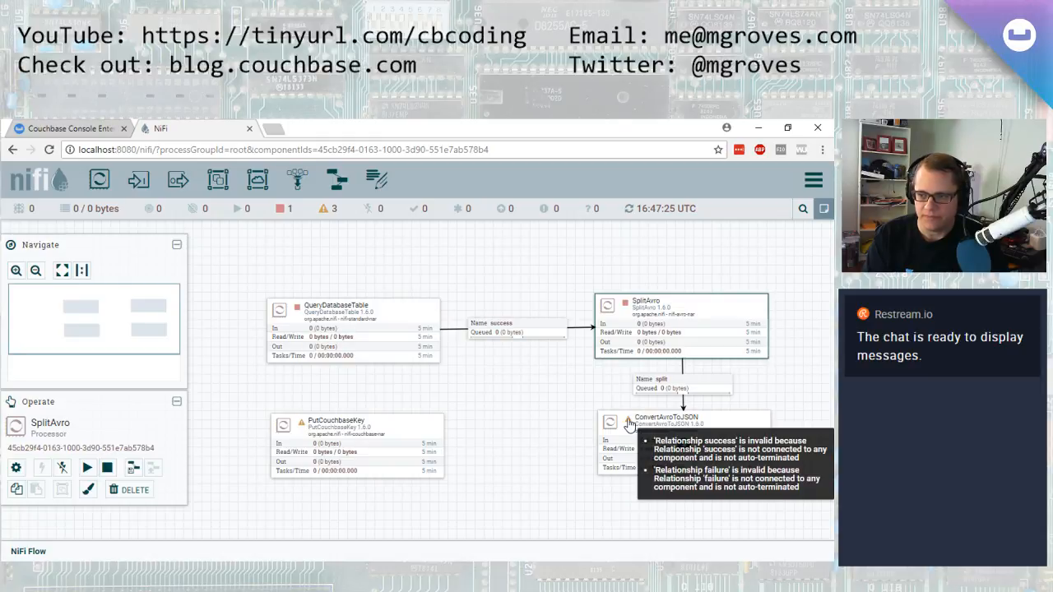
pyautogui.moveTo(679, 448); pyautogui.dragTo(368, 456)
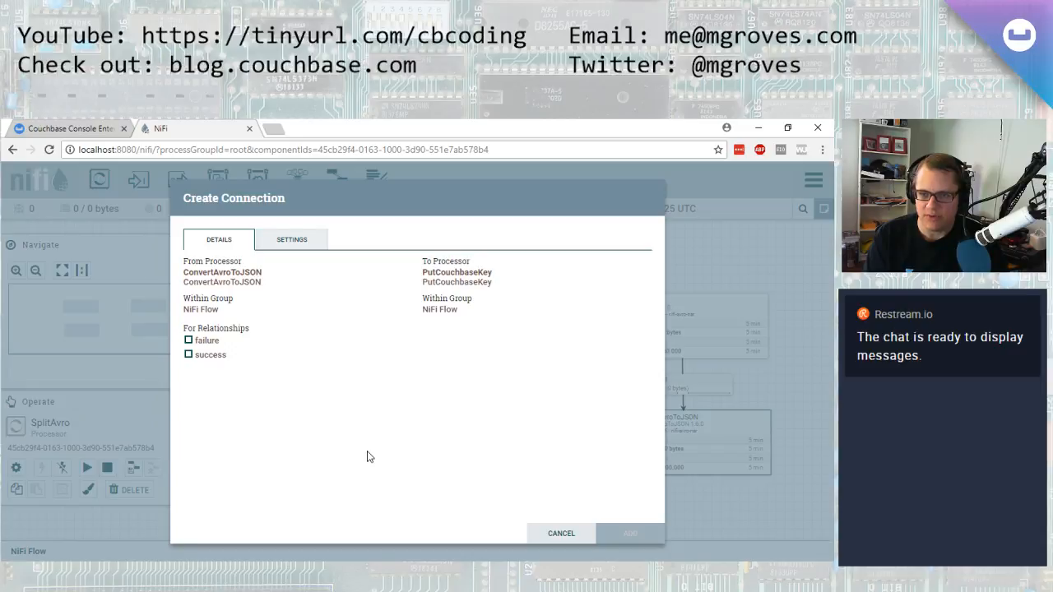
pyautogui.click(188, 354)
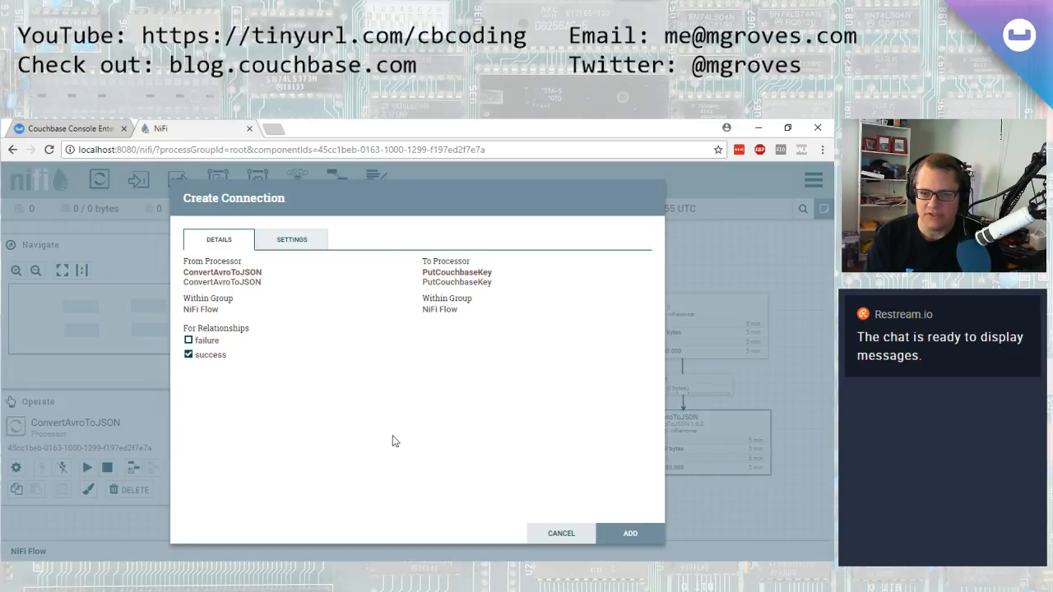
pyautogui.click(650, 539)
# Configure ConvertAvroToJSON to auto-terminate its failure relationship and apply
pyautogui.rightClick(703, 440)
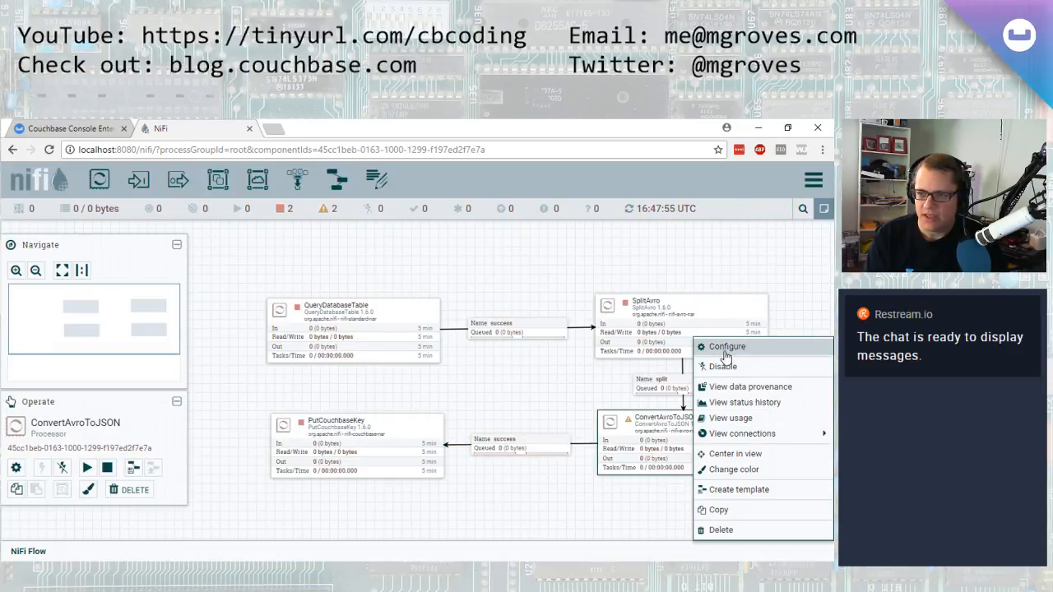
pyautogui.click(703, 343)
pyautogui.click(426, 273)
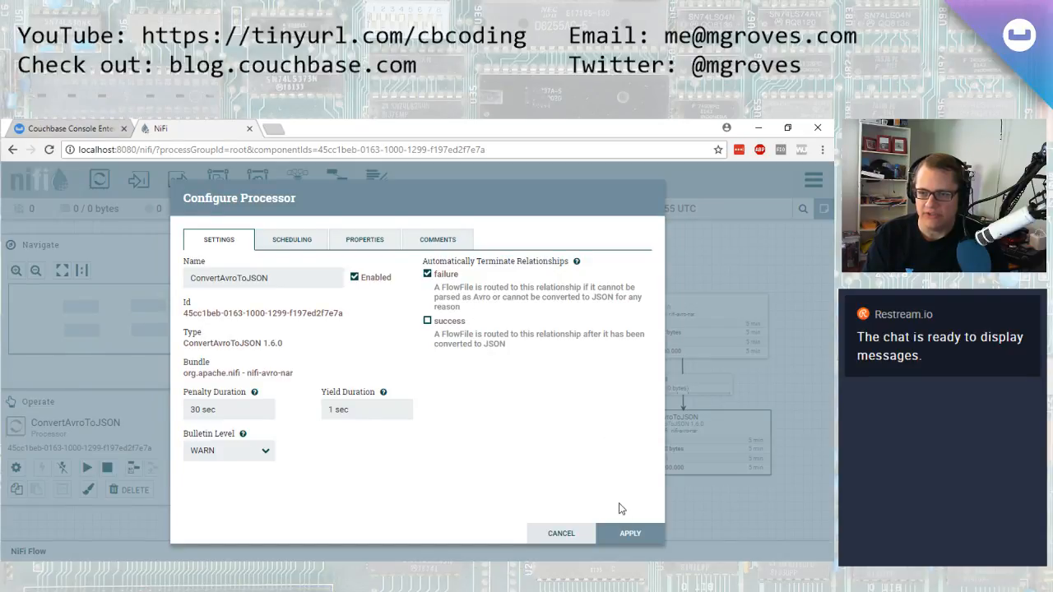
pyautogui.click(626, 533)
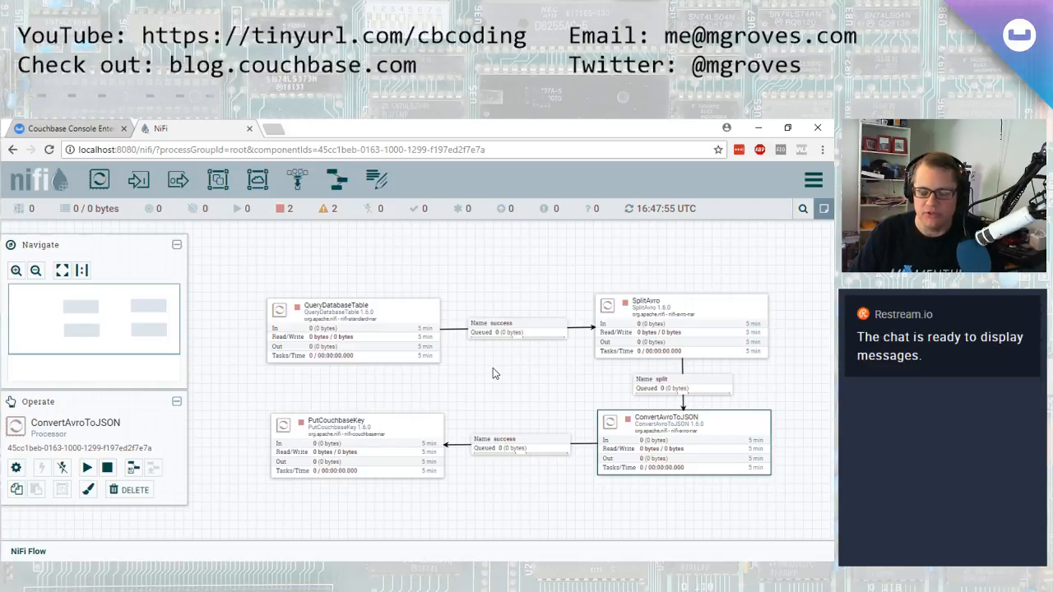
# Start the QueryDatabaseTable processor
pyautogui.moveTo(536, 378); pyautogui.dragTo(487, 375)
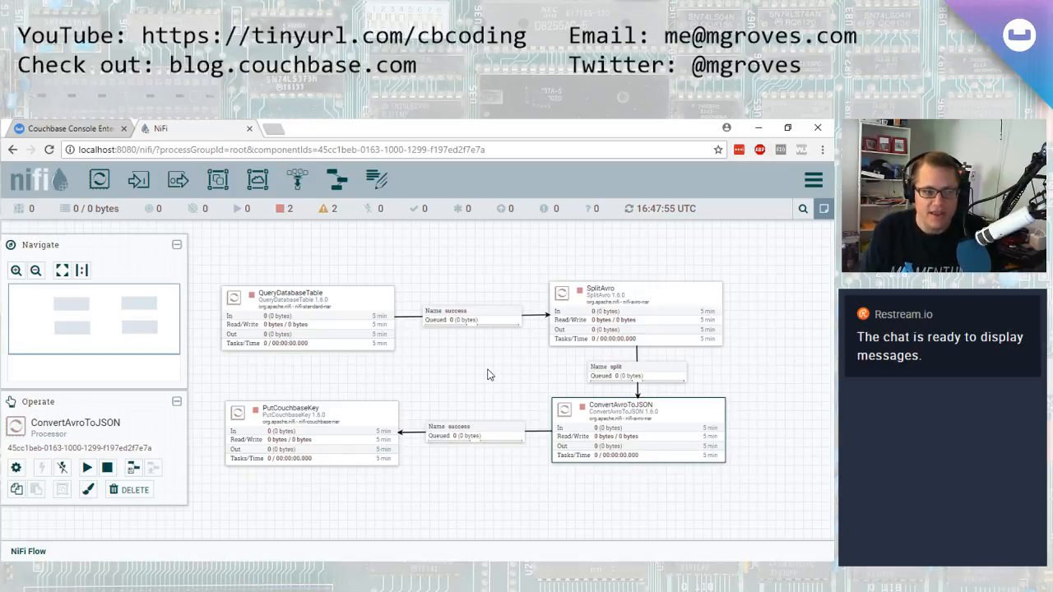
pyautogui.click(474, 411)
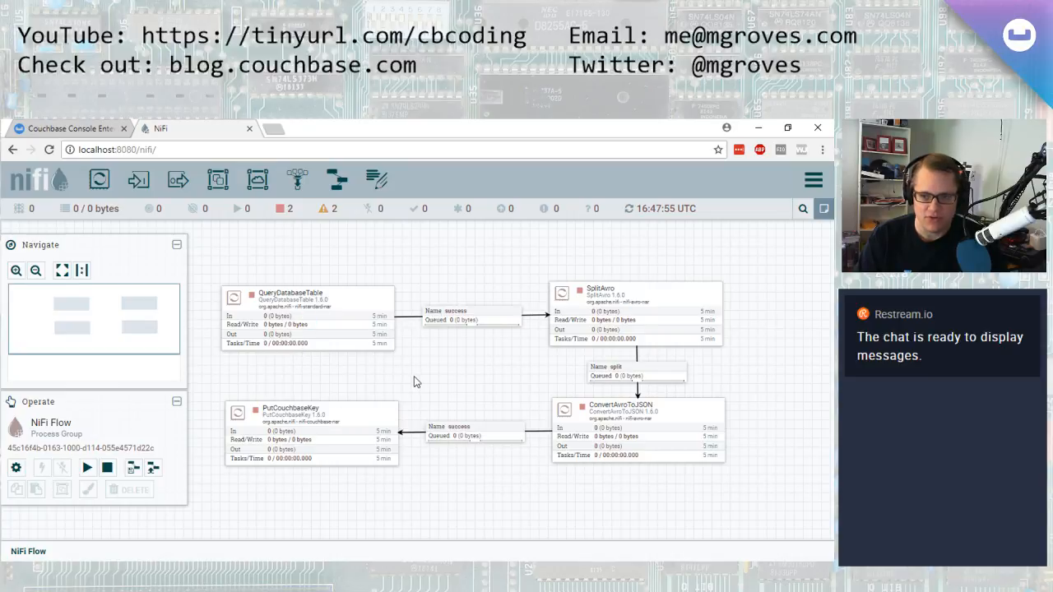
pyautogui.rightClick(343, 308)
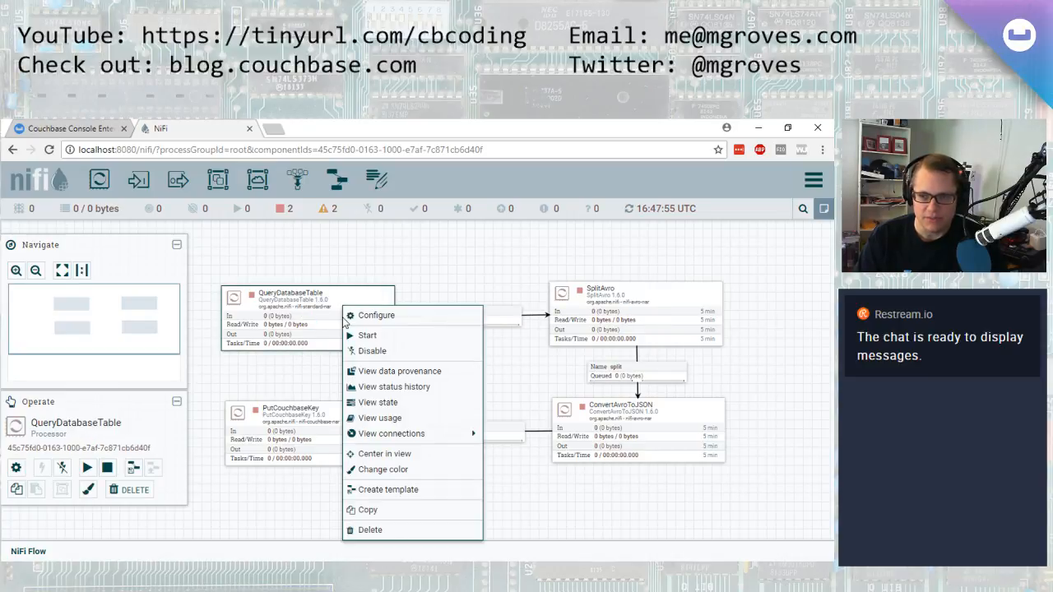
pyautogui.click(368, 336)
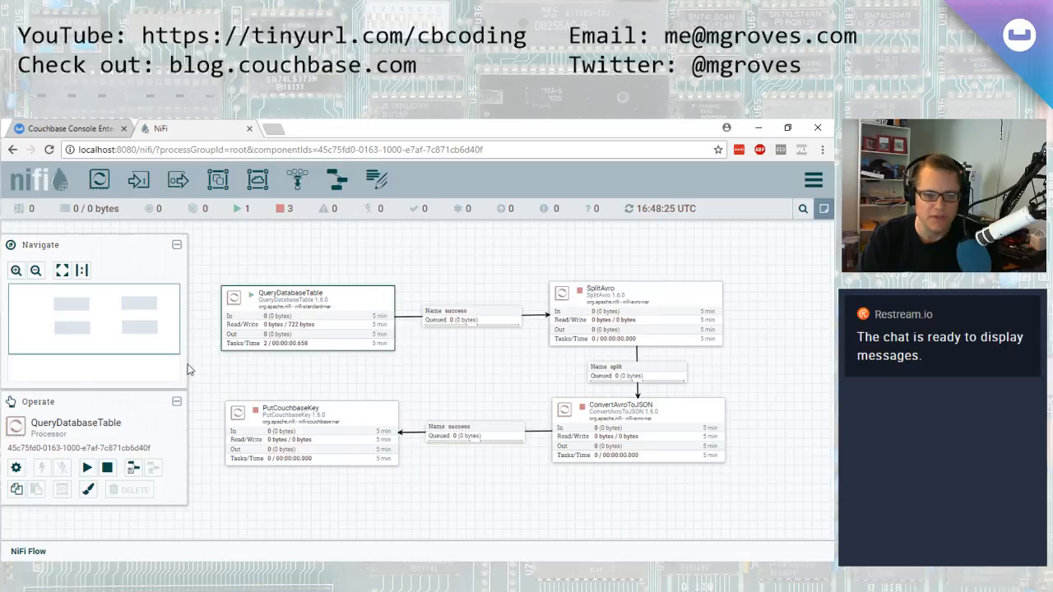
# Switch to SQL Server Management Studio and execute the INSERT INTO TicketCheck statement to add a ticket row
pyautogui.hotkey('alt', 'Tab')
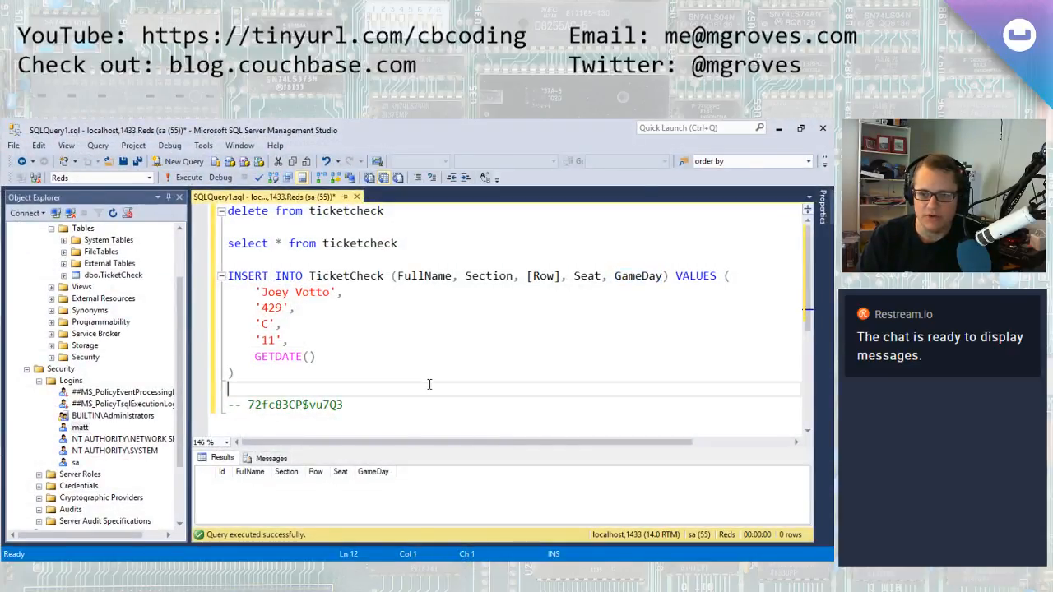
pyautogui.moveTo(273, 372); pyautogui.dragTo(200, 278)
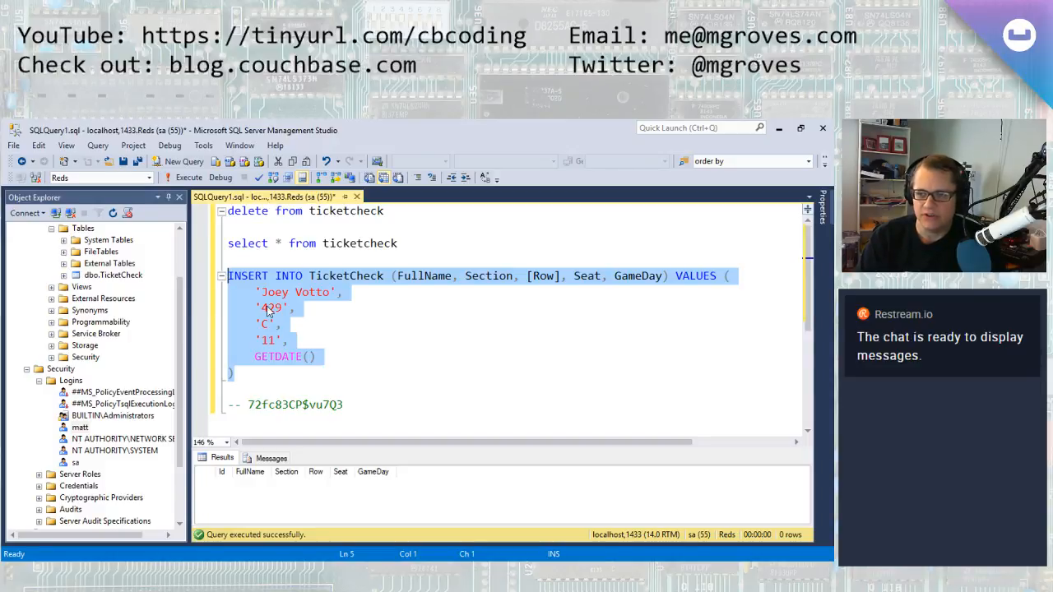
pyautogui.click(183, 179)
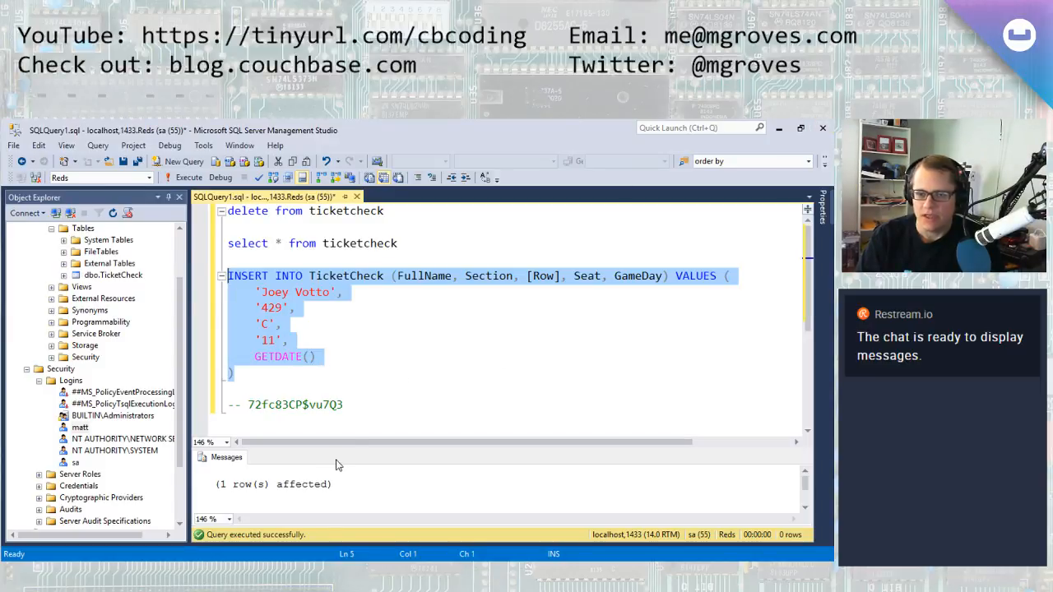
# Run the select query on the ticketcheck table to check its rows
pyautogui.moveTo(397, 243); pyautogui.dragTo(228, 243)
pyautogui.press('F5')
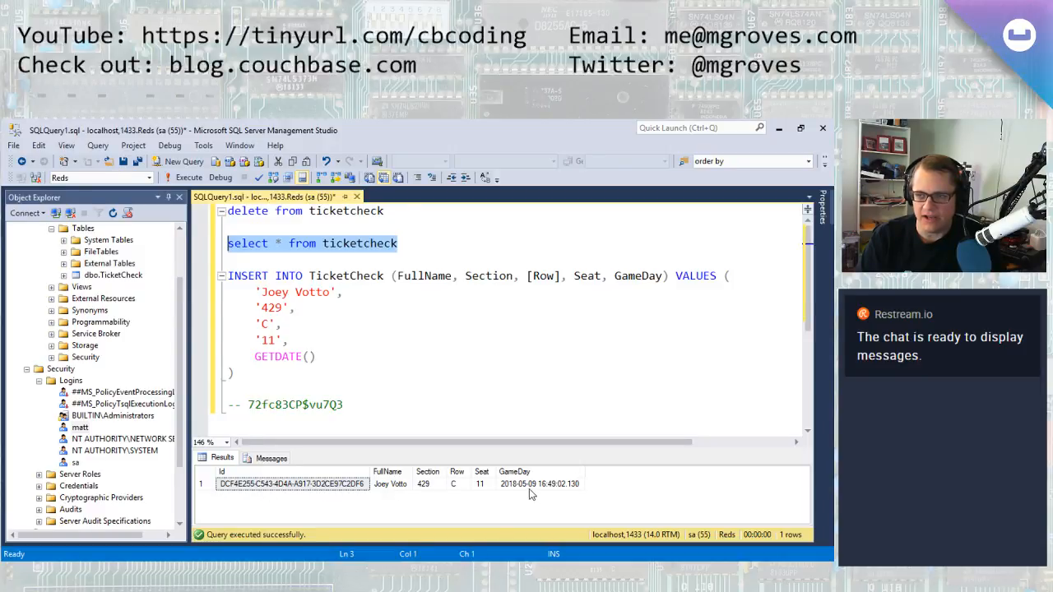
# Switch back to NiFi and view the stored state of the QueryDatabaseTable processor, then close it
pyautogui.click(779, 129)
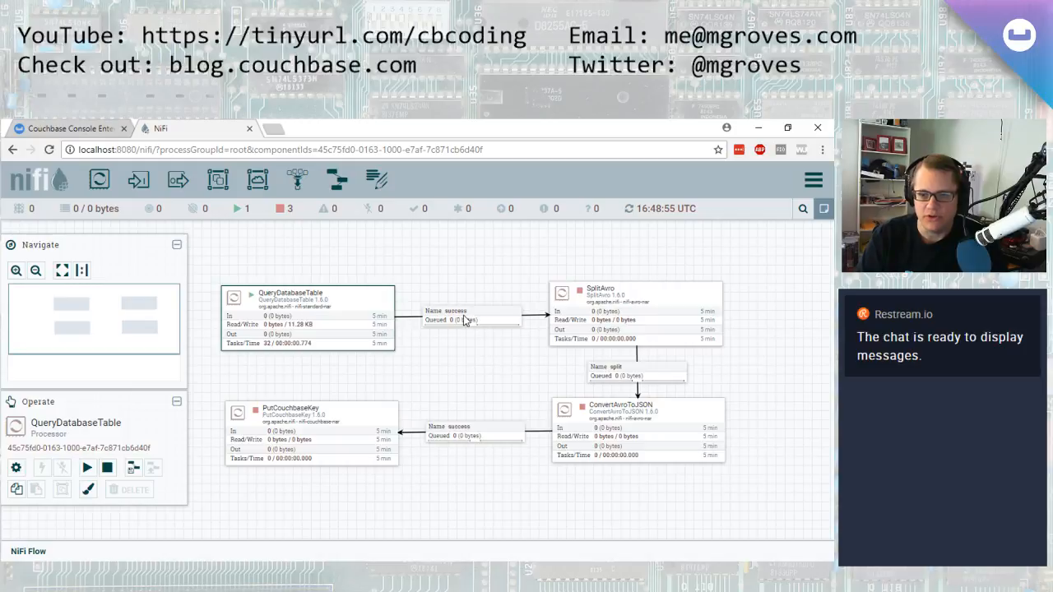
pyautogui.rightClick(341, 317)
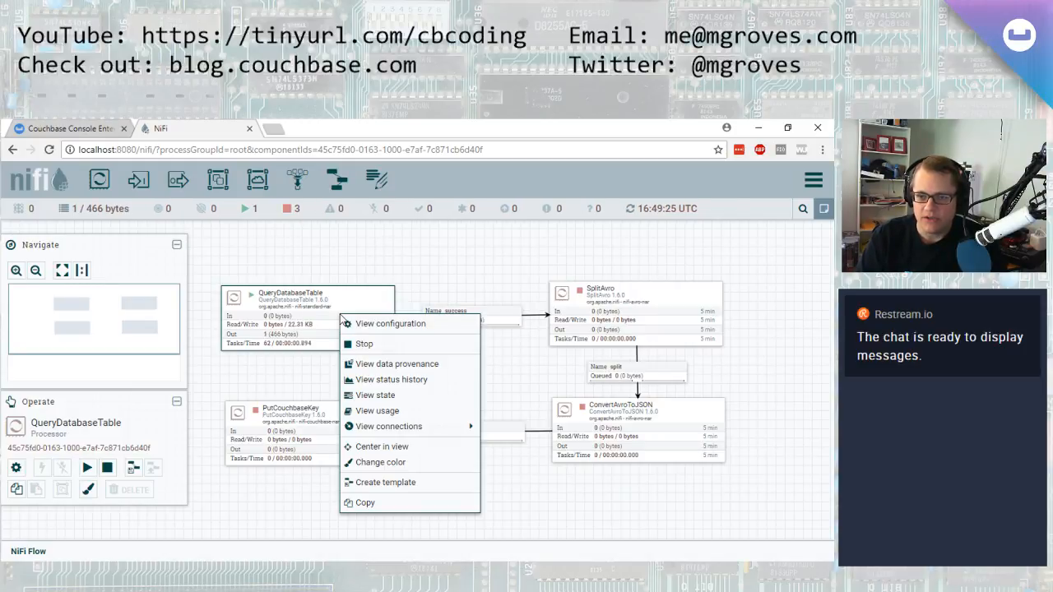
pyautogui.click(366, 395)
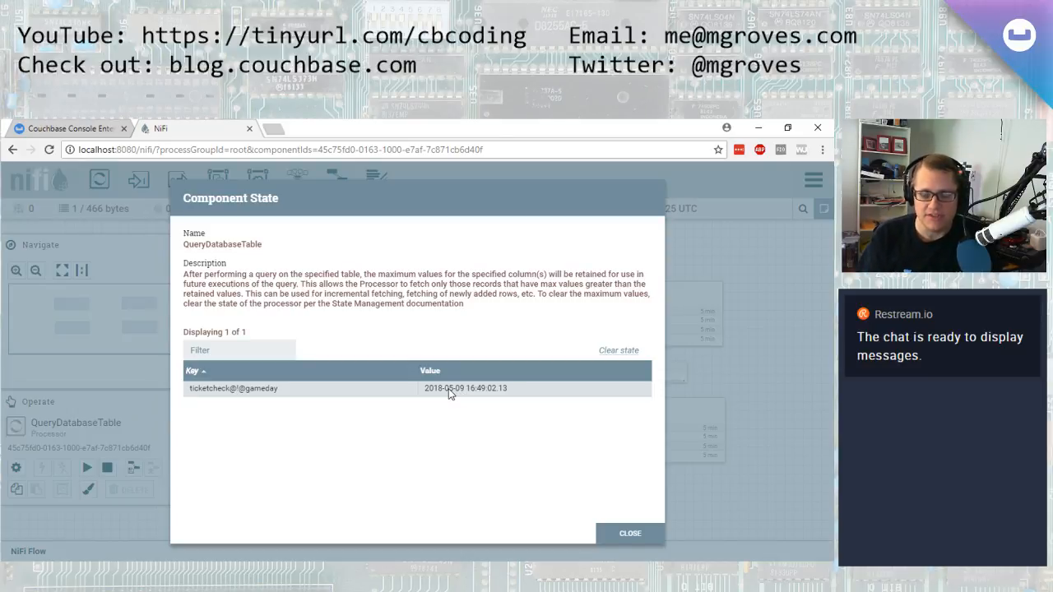
pyautogui.click(630, 534)
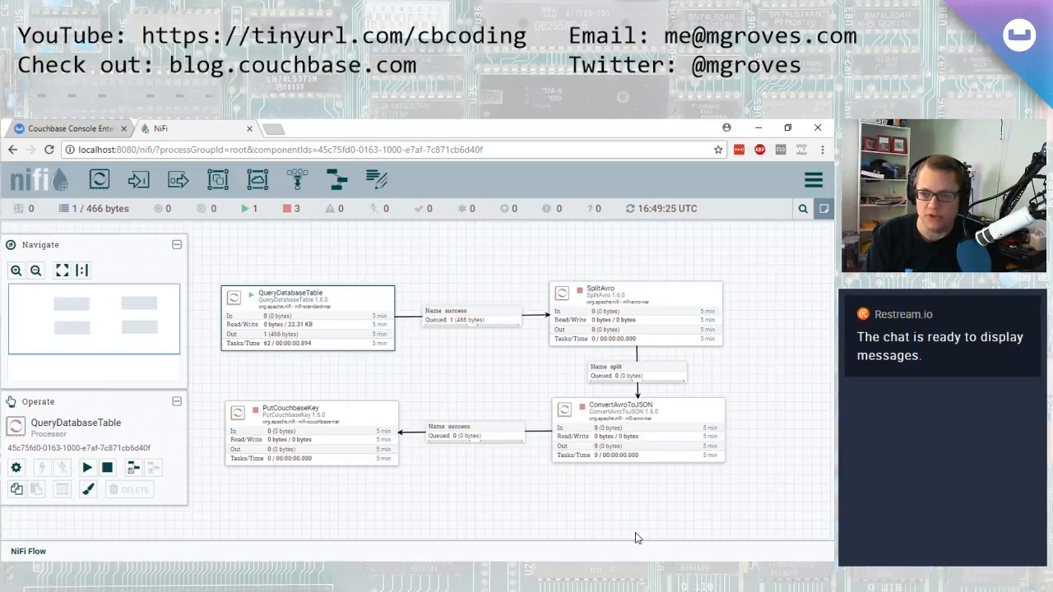
# List the queue on the success connection into SplitAvro and view the first flowfile's content in formatted mode
pyautogui.rightClick(472, 320)
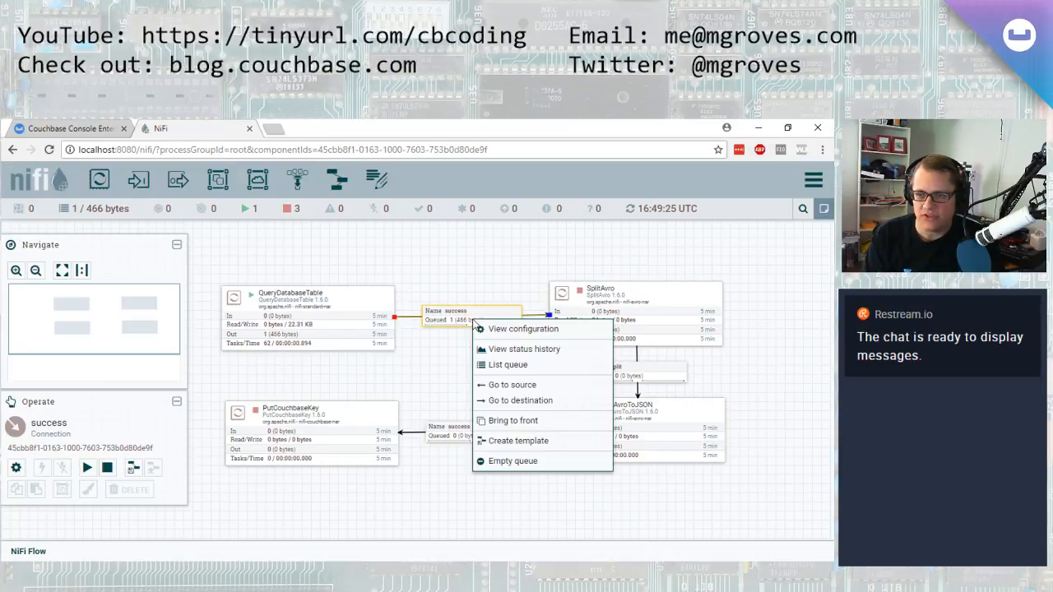
pyautogui.click(507, 365)
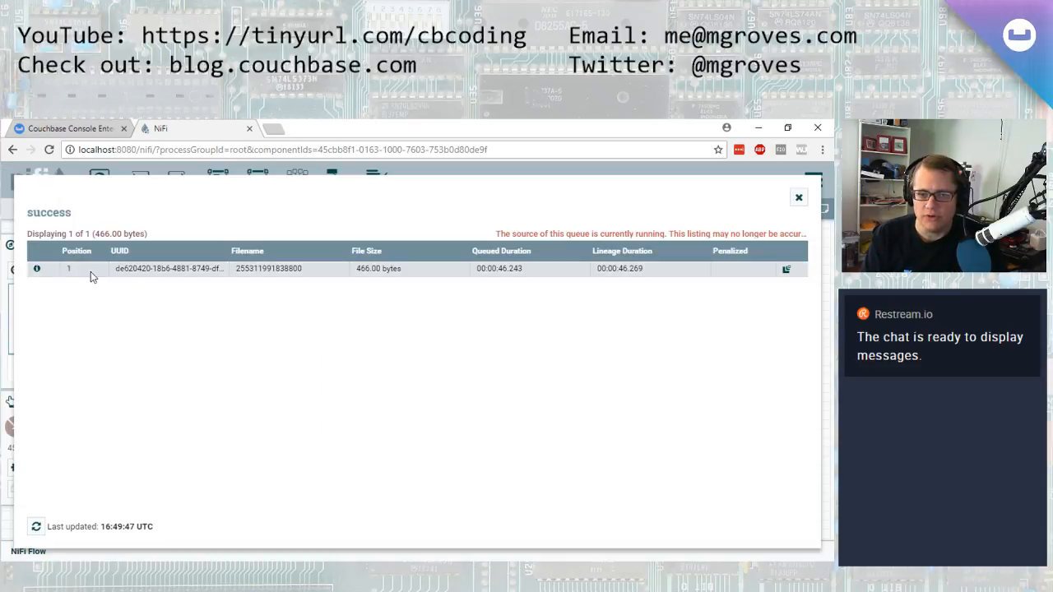
pyautogui.click(37, 269)
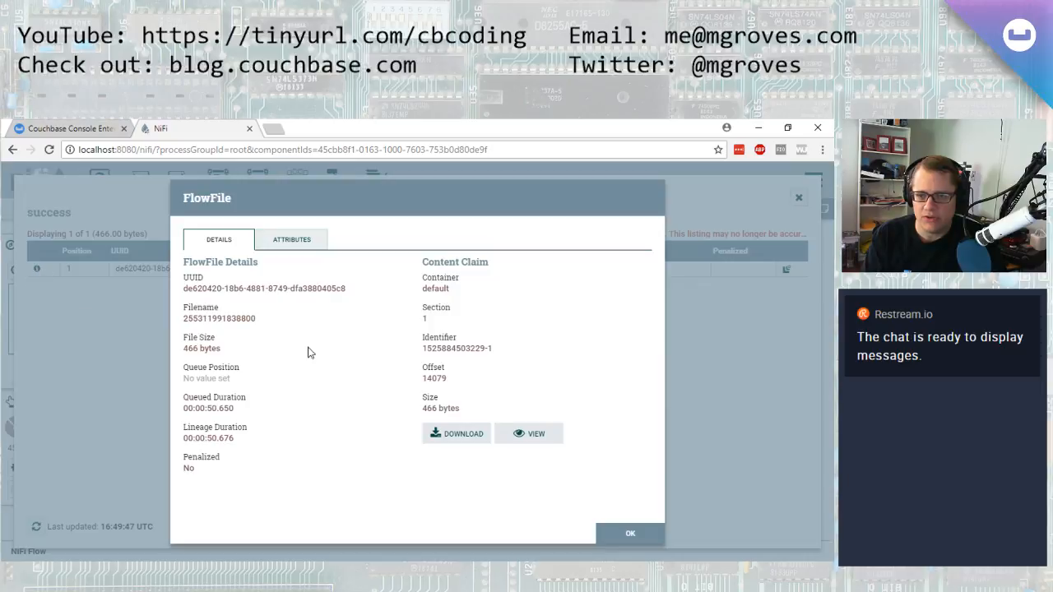
pyautogui.click(551, 438)
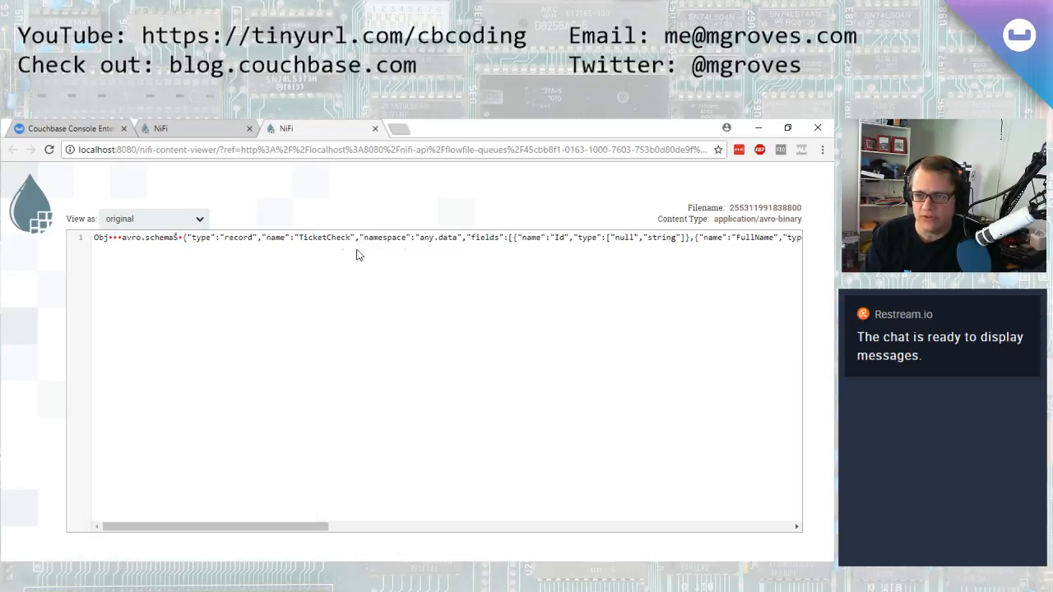
pyautogui.click(197, 218)
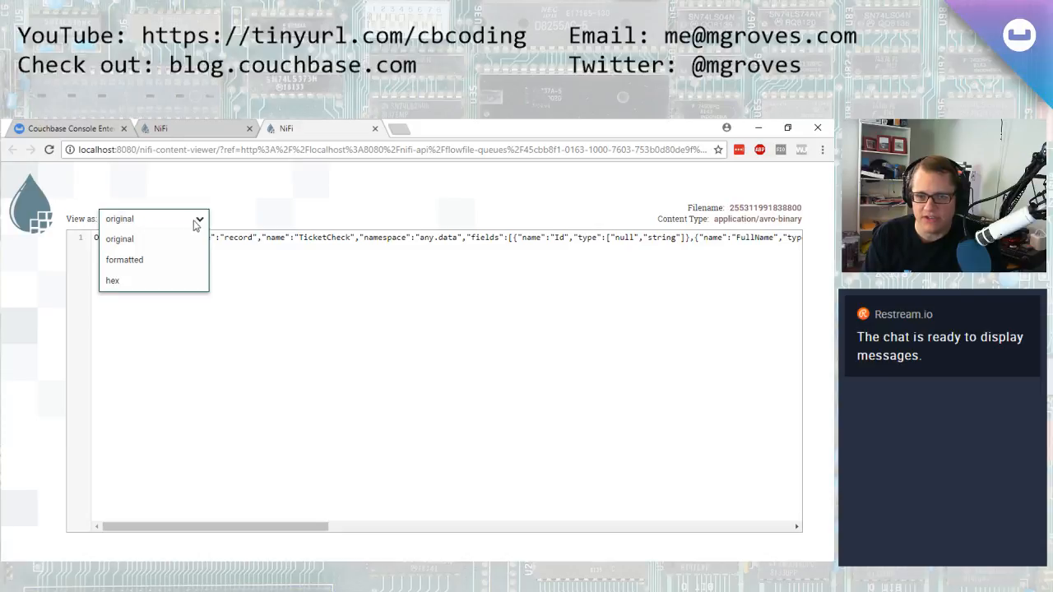
pyautogui.click(166, 261)
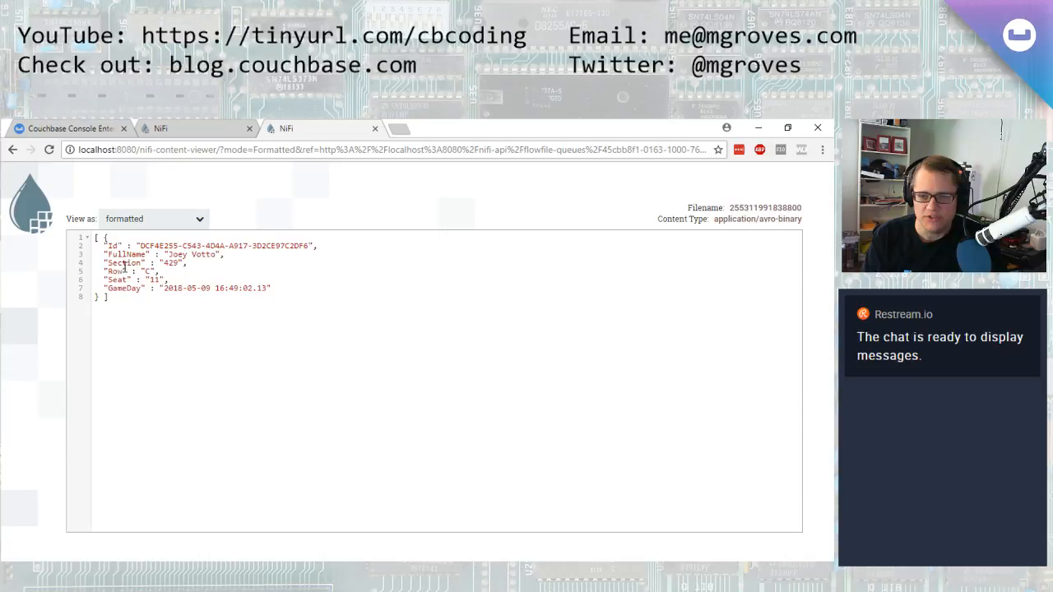
pyautogui.middleClick(309, 132)
pyautogui.click(630, 536)
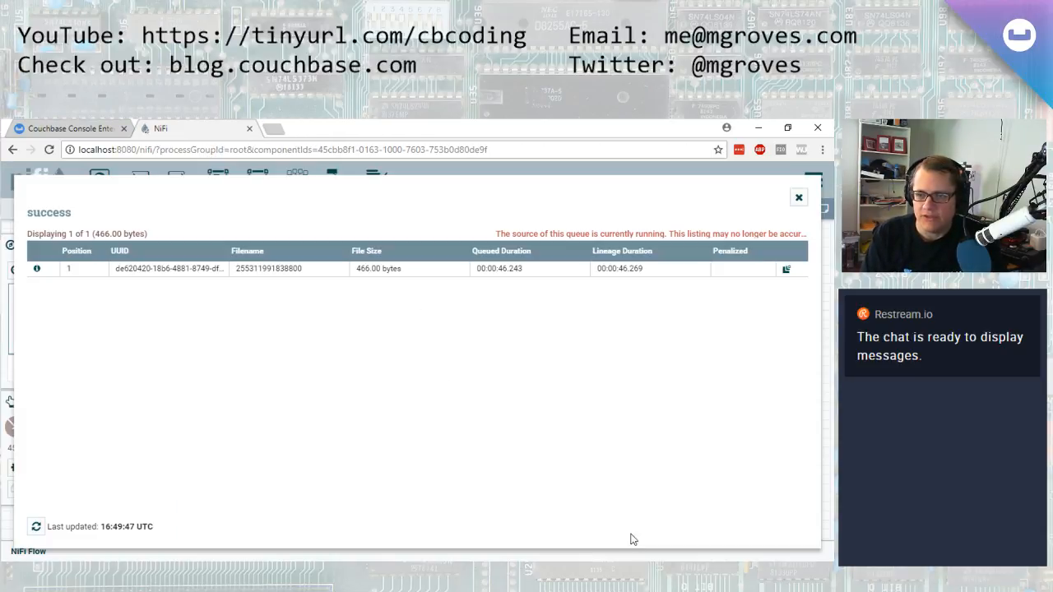
pyautogui.click(797, 195)
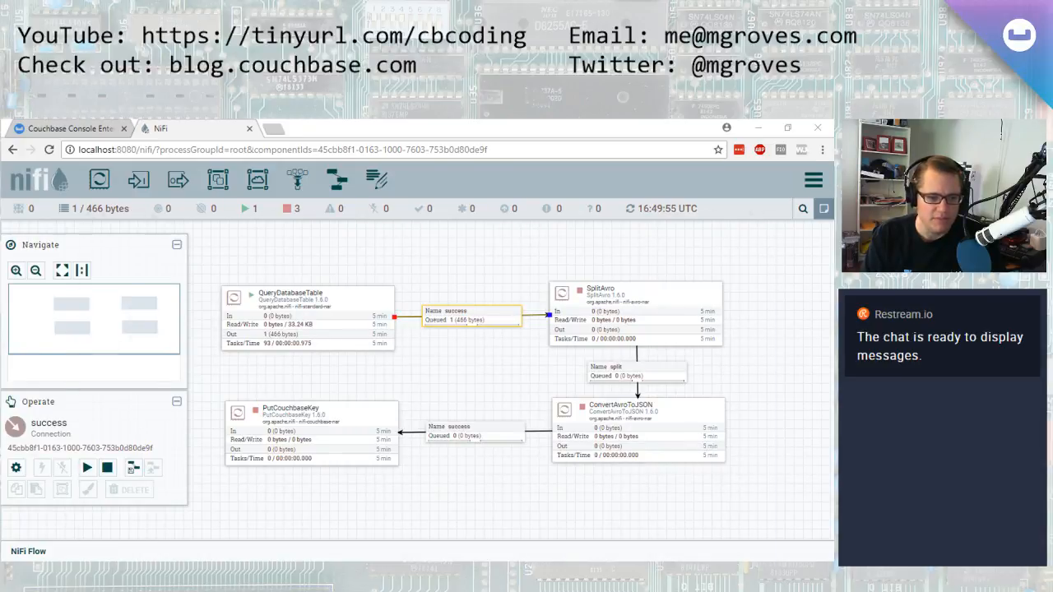
# In SQL Server Management Studio, change the INSERT's full name to another person's name and seat to '10', then execute it
pyautogui.hotkey('alt', 'Tab')
pyautogui.moveTo(264, 292); pyautogui.dragTo(327, 296)
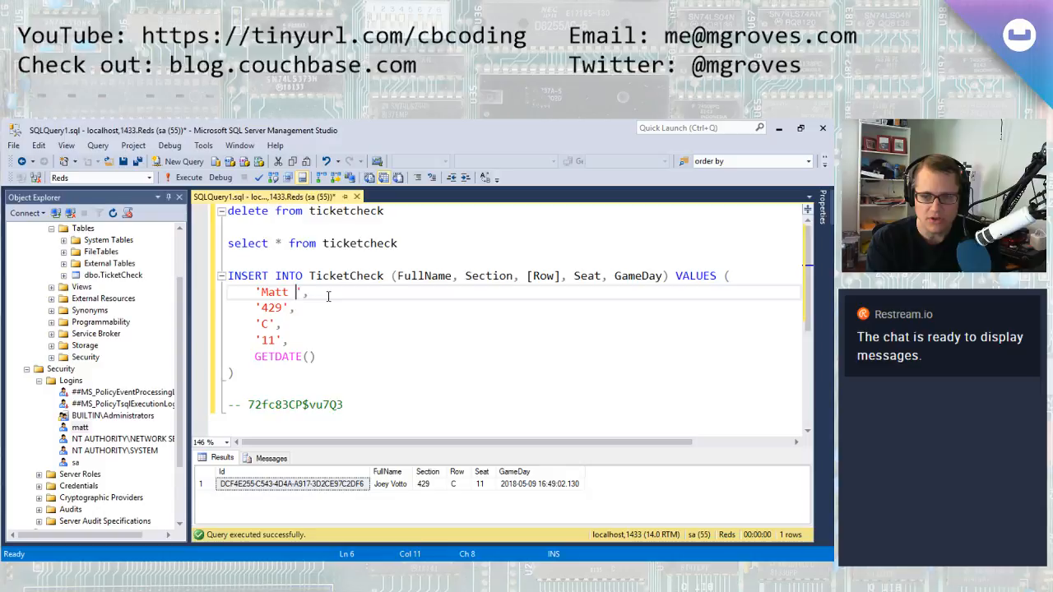
pyautogui.click(268, 339)
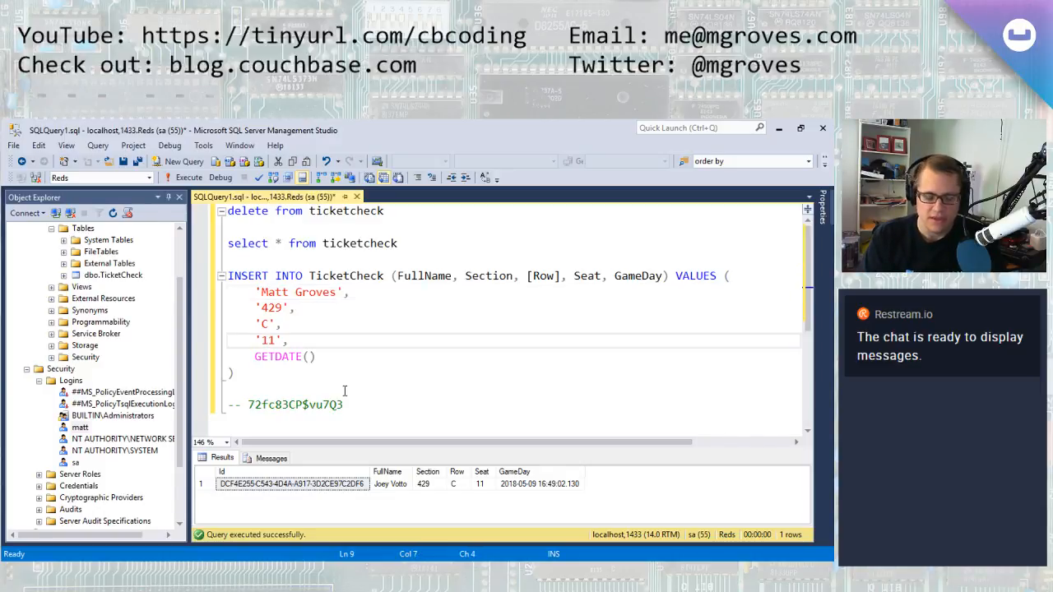
pyautogui.moveTo(298, 380); pyautogui.dragTo(257, 288)
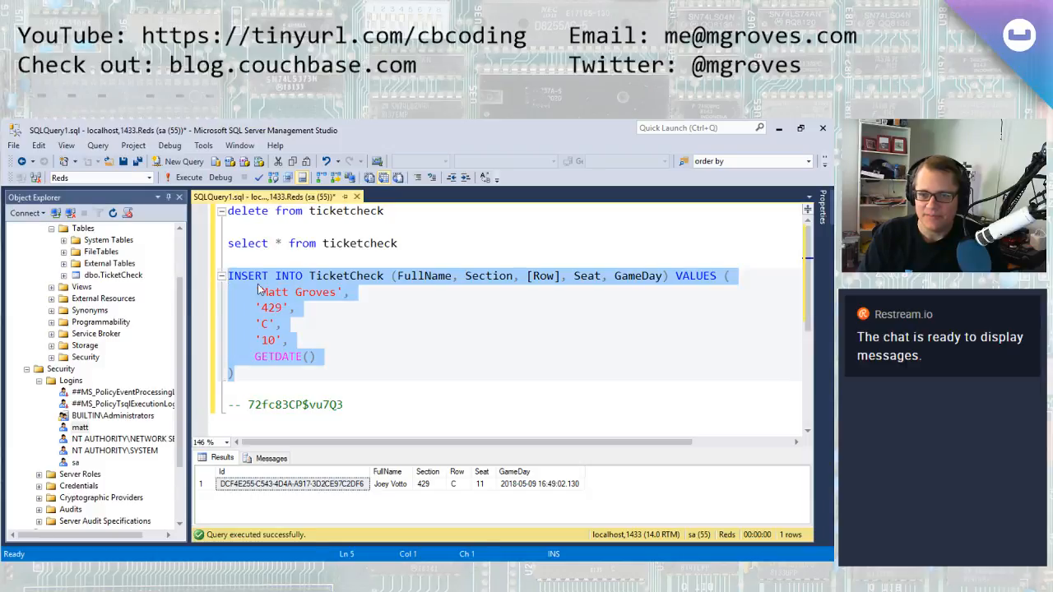
pyautogui.click(176, 179)
# Run the select query on the ticketcheck table and examine the GameDay values of its rows
pyautogui.moveTo(412, 244); pyautogui.dragTo(227, 243)
pyautogui.click(182, 178)
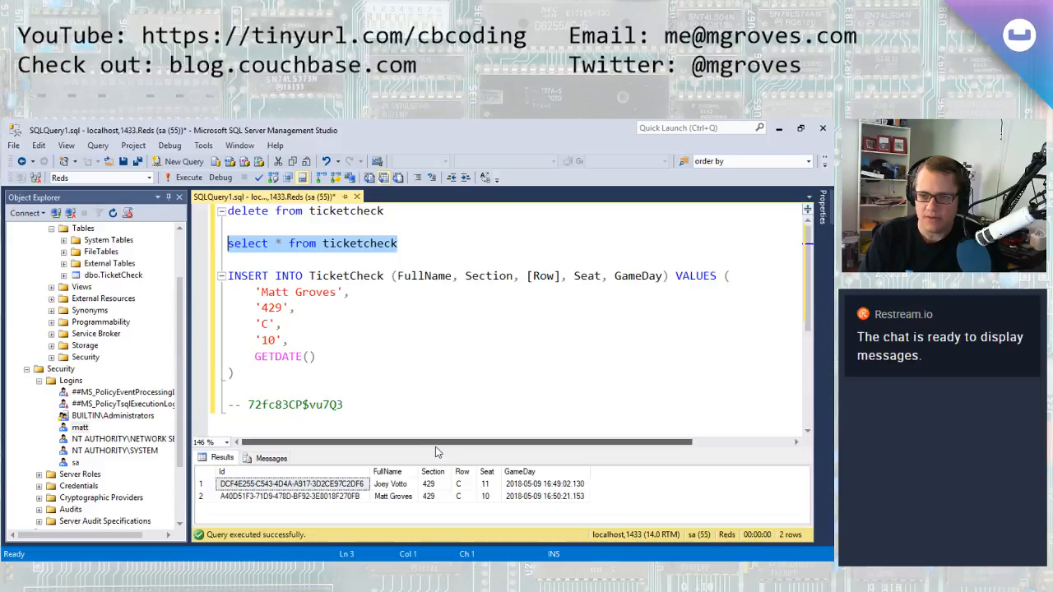
pyautogui.click(534, 497)
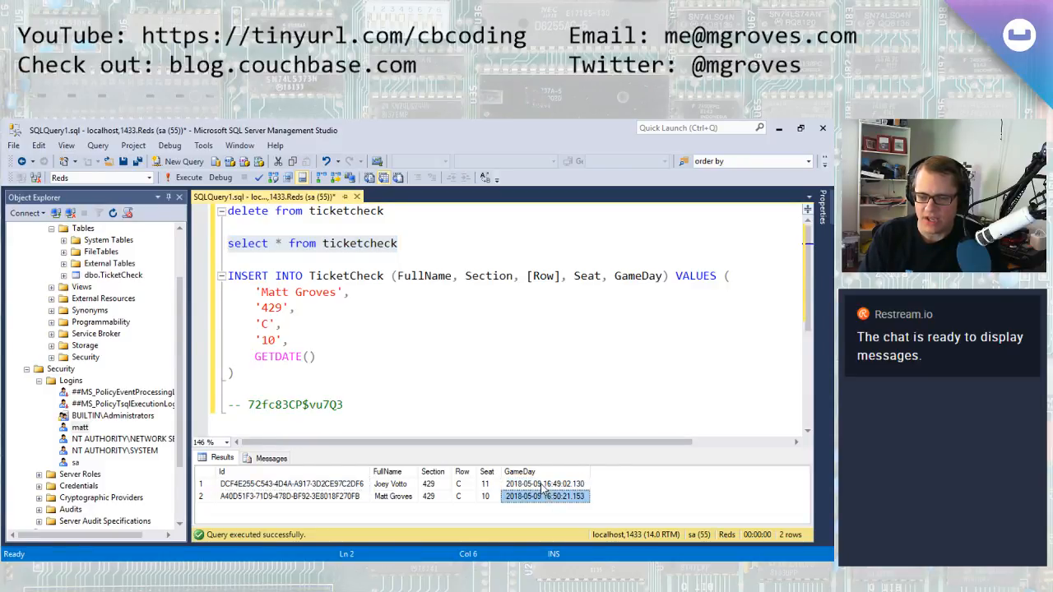
pyautogui.click(536, 497)
# Switch to NiFi and start the SplitAvro processor
pyautogui.click(779, 130)
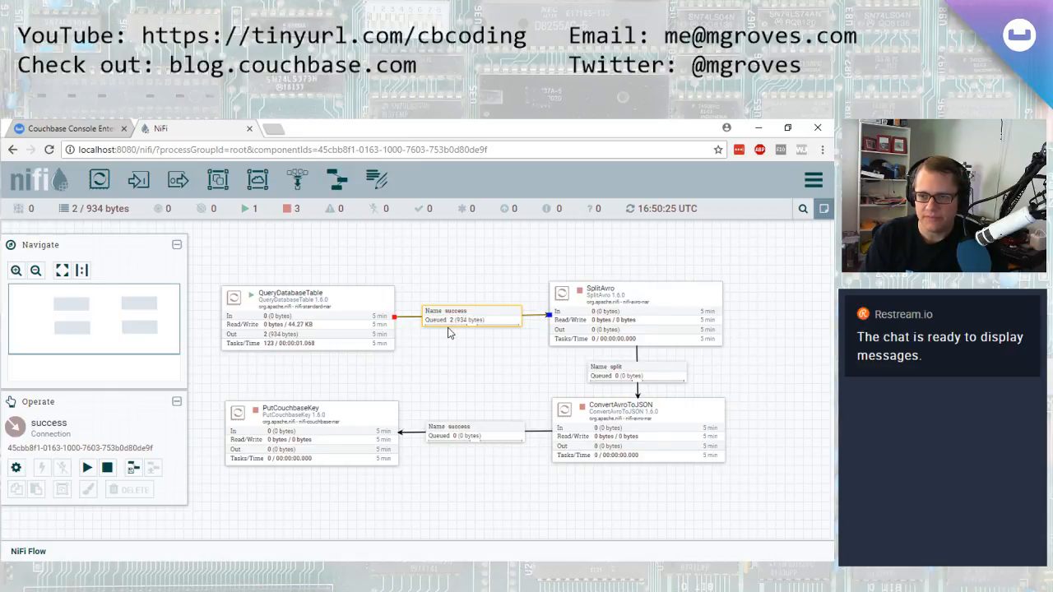
pyautogui.click(676, 303)
pyautogui.rightClick(676, 301)
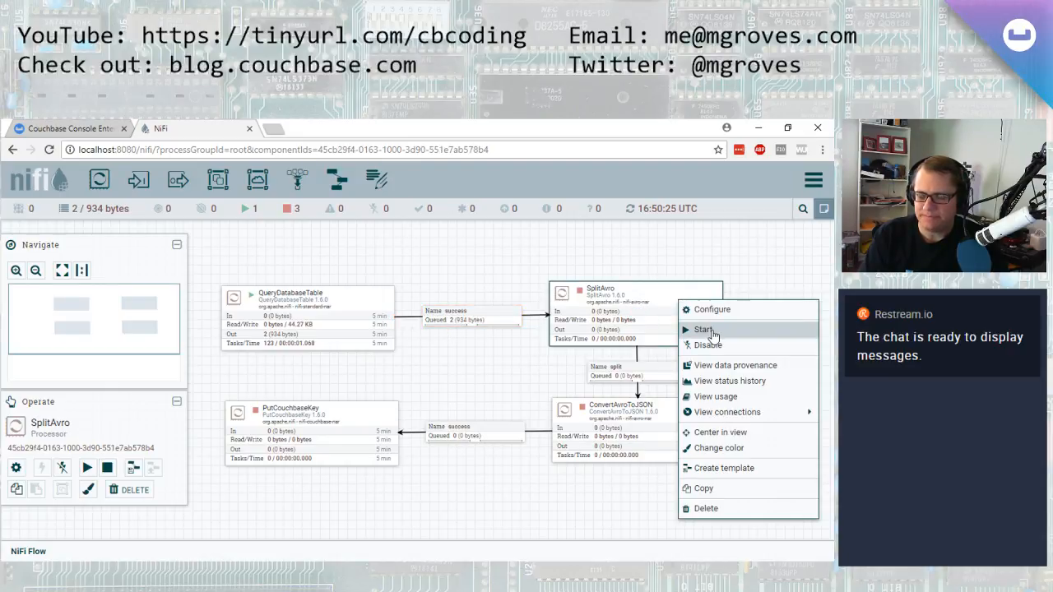
pyautogui.click(407, 271)
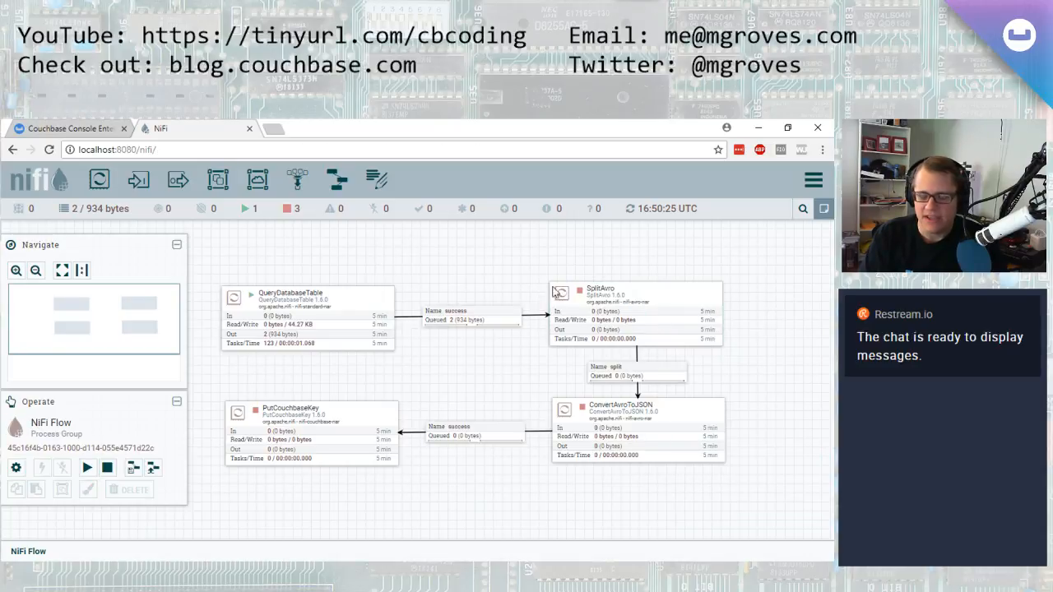
pyautogui.rightClick(686, 314)
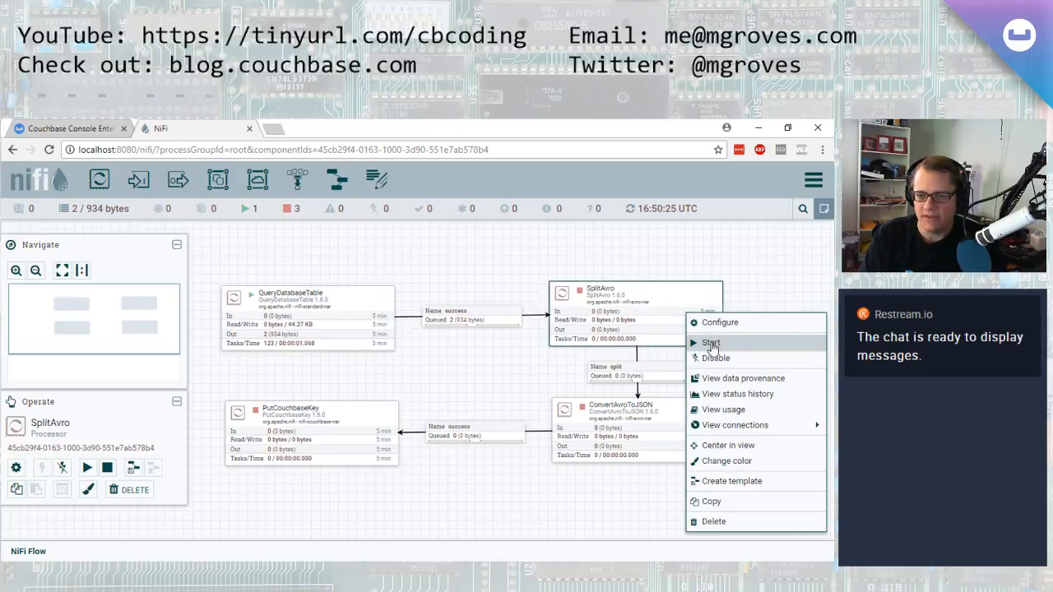
pyautogui.click(457, 264)
pyautogui.click(675, 305)
pyautogui.rightClick(674, 304)
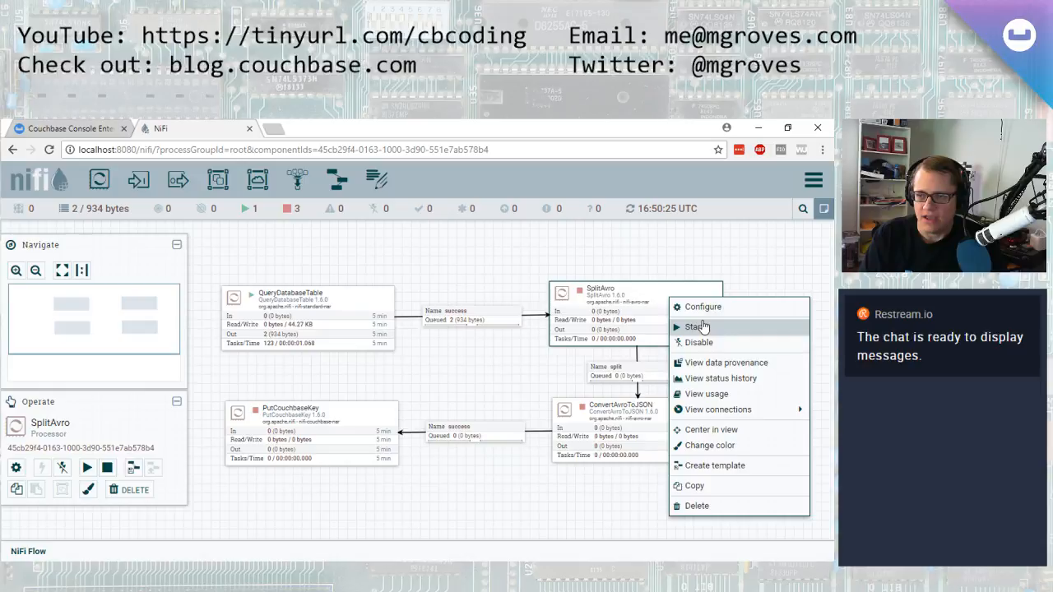
pyautogui.click(695, 327)
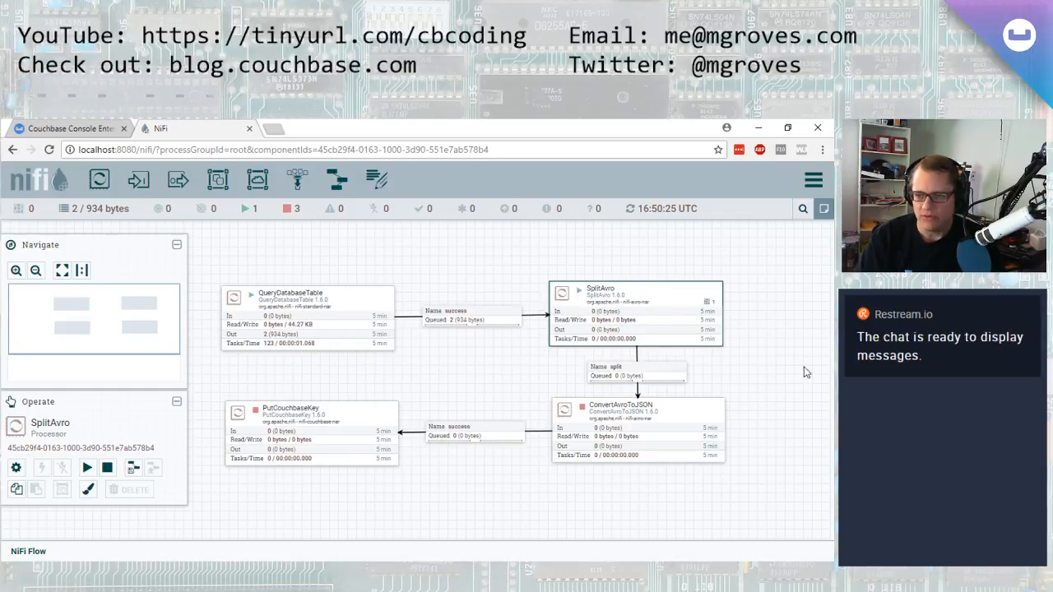
# Start the ConvertAvroToJSON processor
pyautogui.click(666, 380)
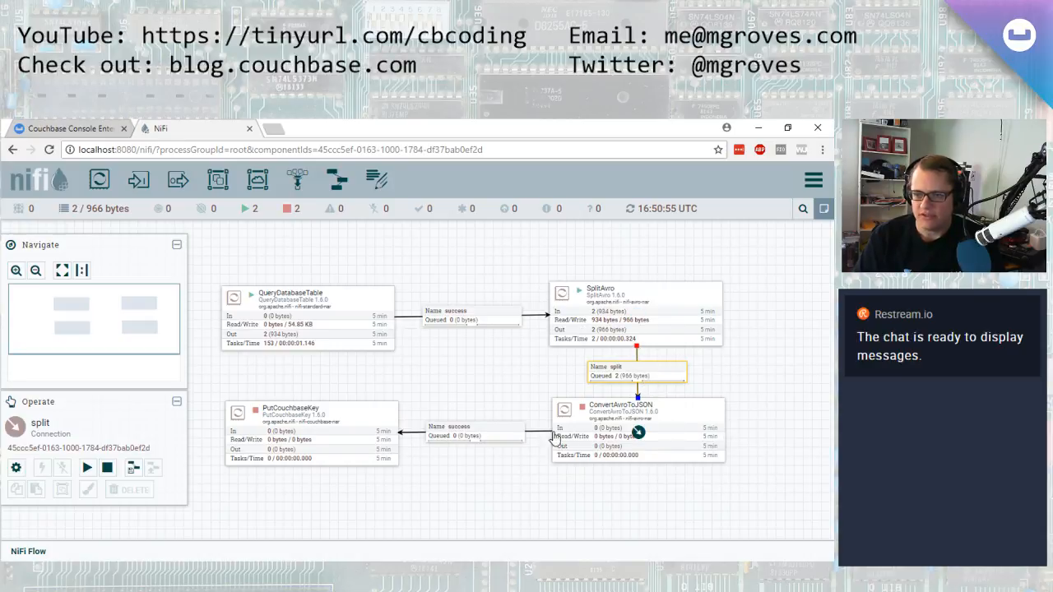
pyautogui.rightClick(677, 430)
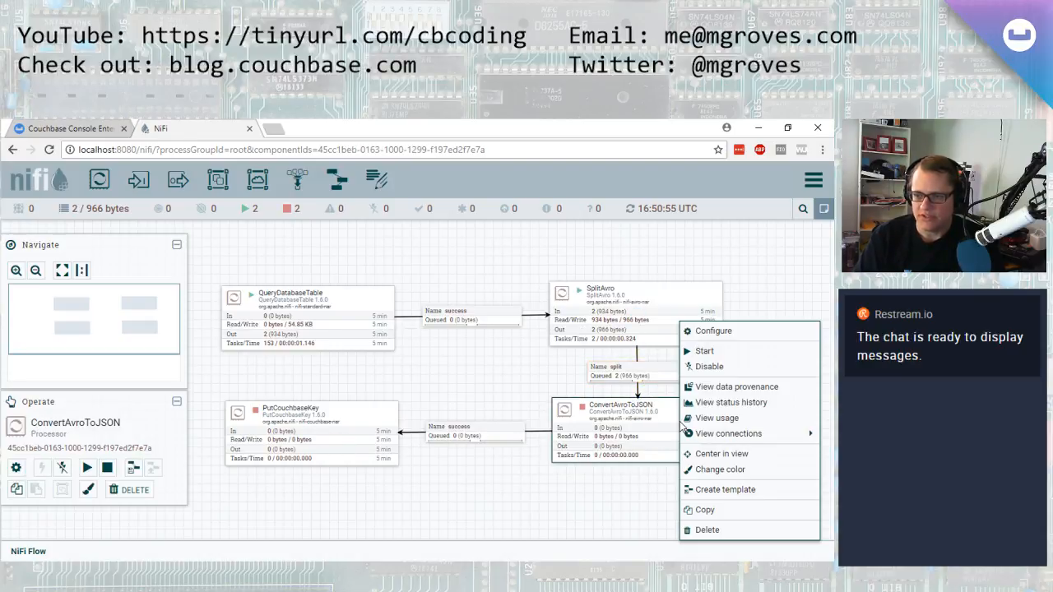
pyautogui.click(719, 357)
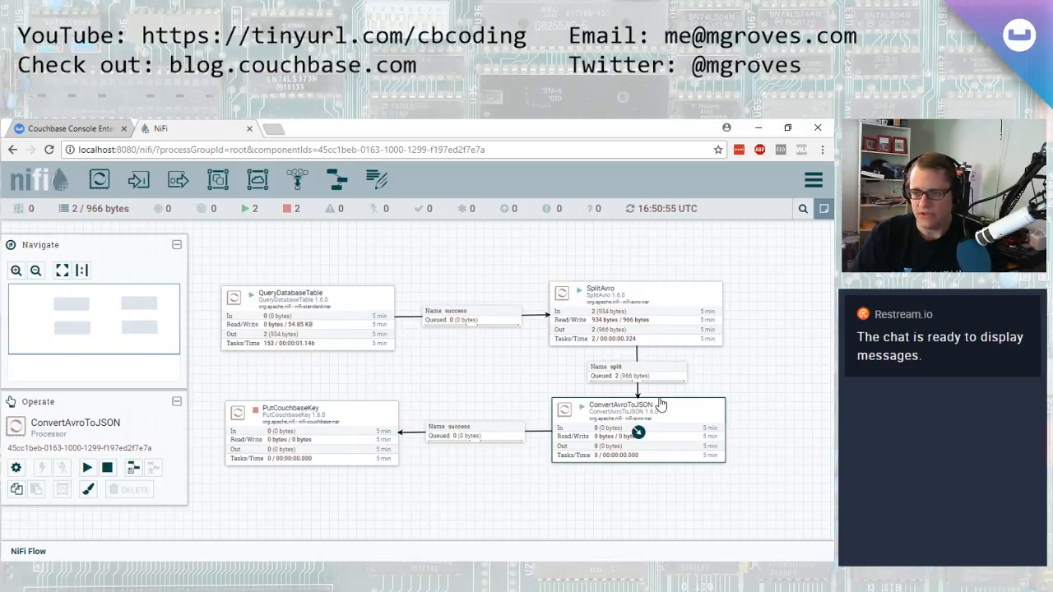
# List the queue on the success connection into PutCouchbaseKey and view the first flowfile's JSON content formatted
pyautogui.rightClick(496, 437)
pyautogui.click(498, 435)
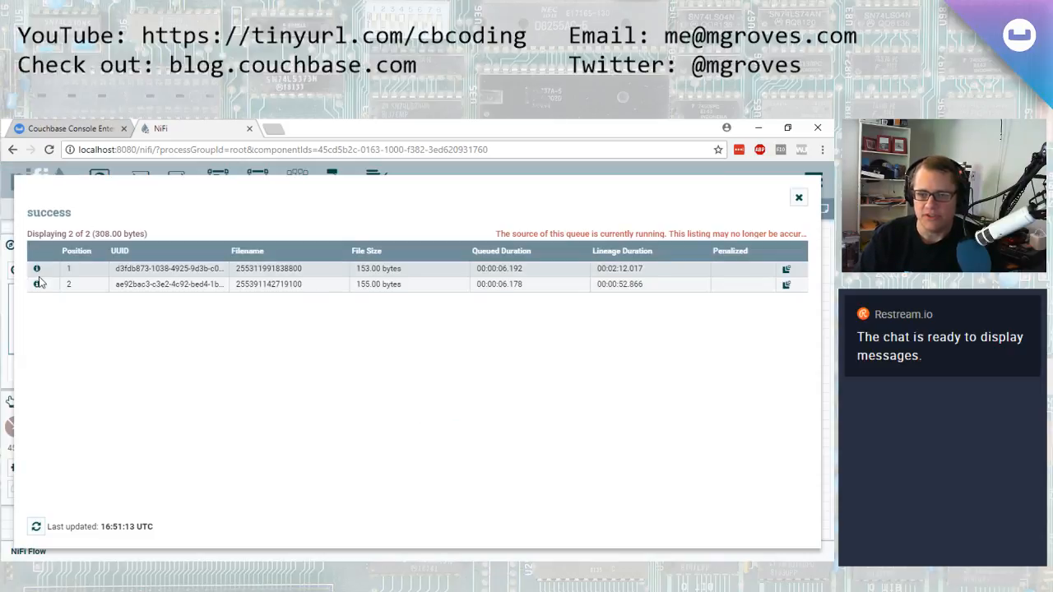
pyautogui.click(38, 272)
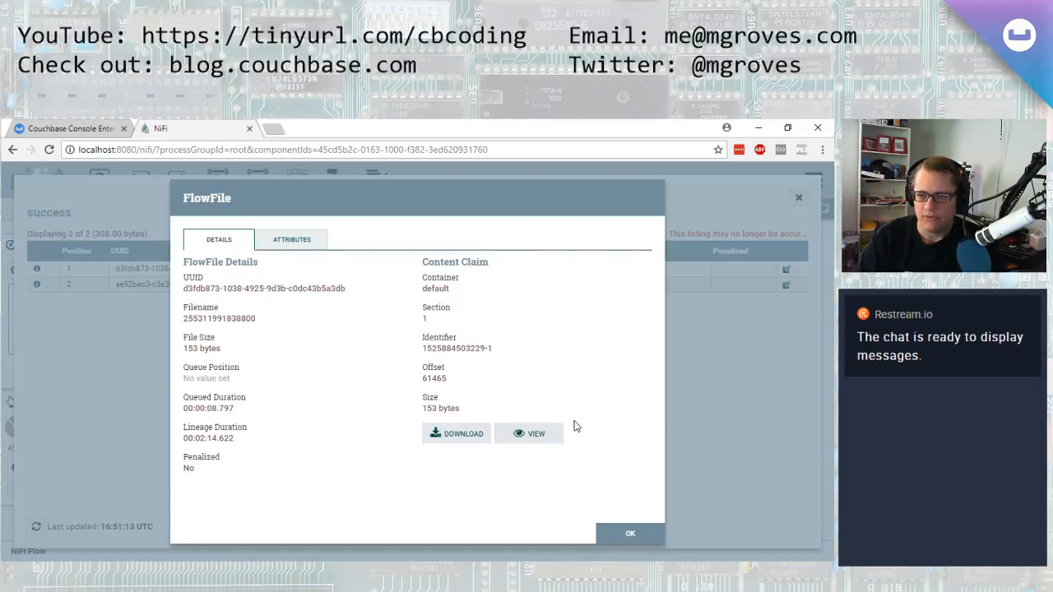
pyautogui.click(543, 430)
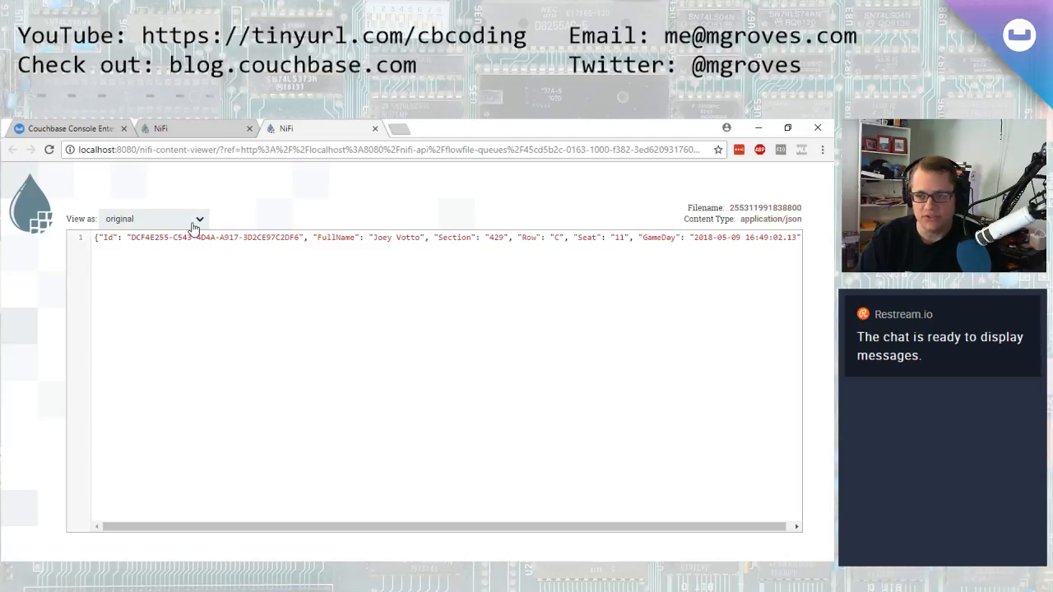
pyautogui.click(199, 219)
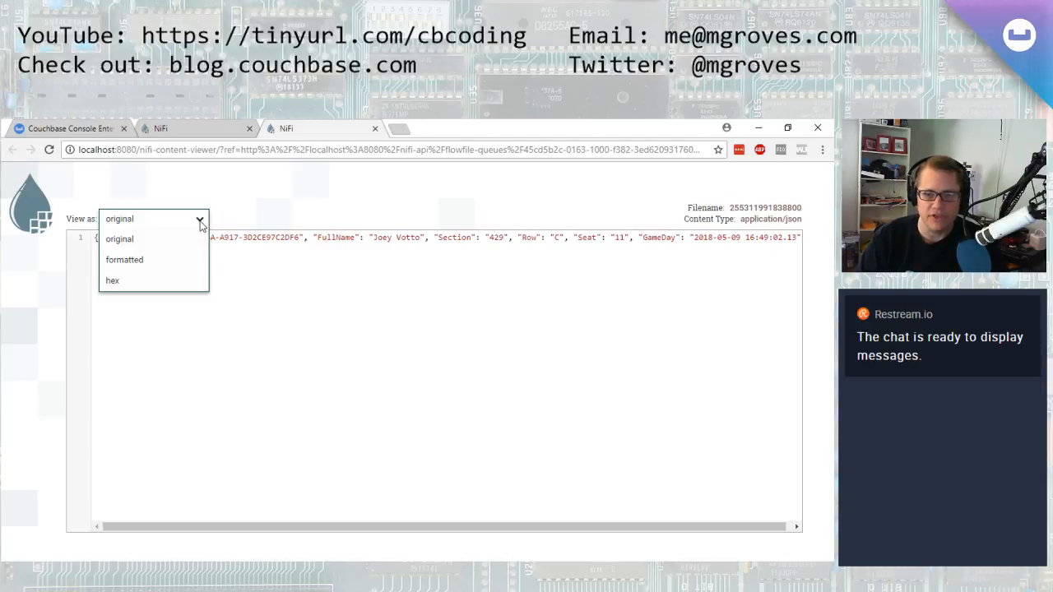
pyautogui.click(184, 261)
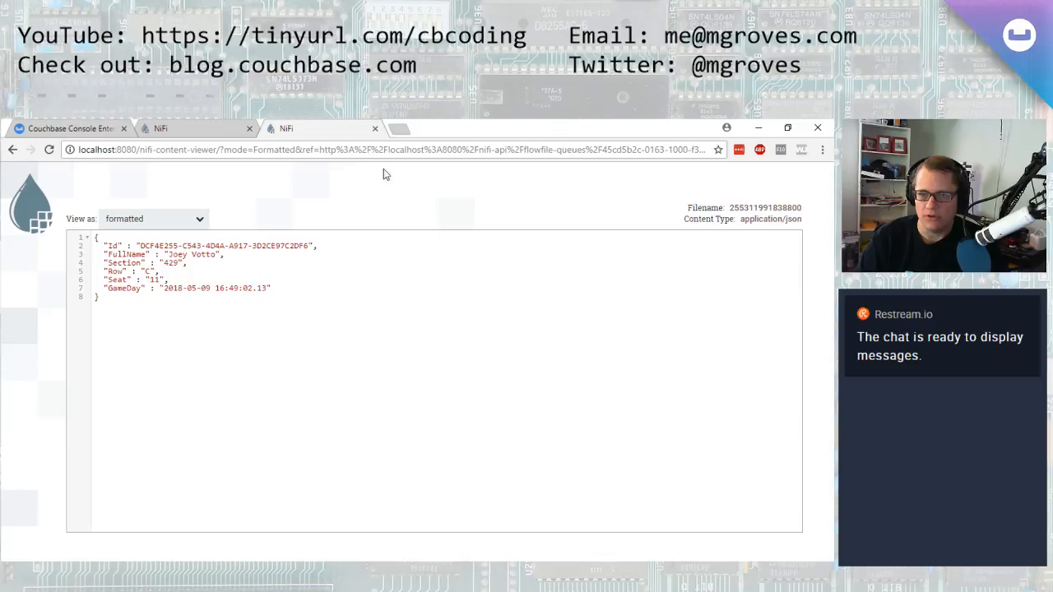
pyautogui.middleClick(284, 132)
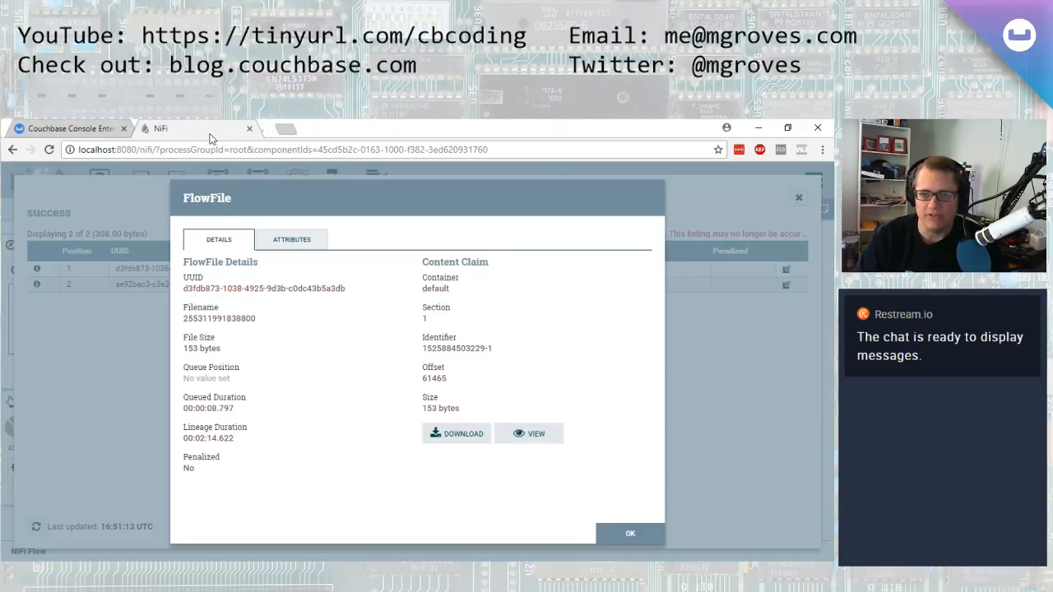
pyautogui.click(643, 535)
pyautogui.click(797, 199)
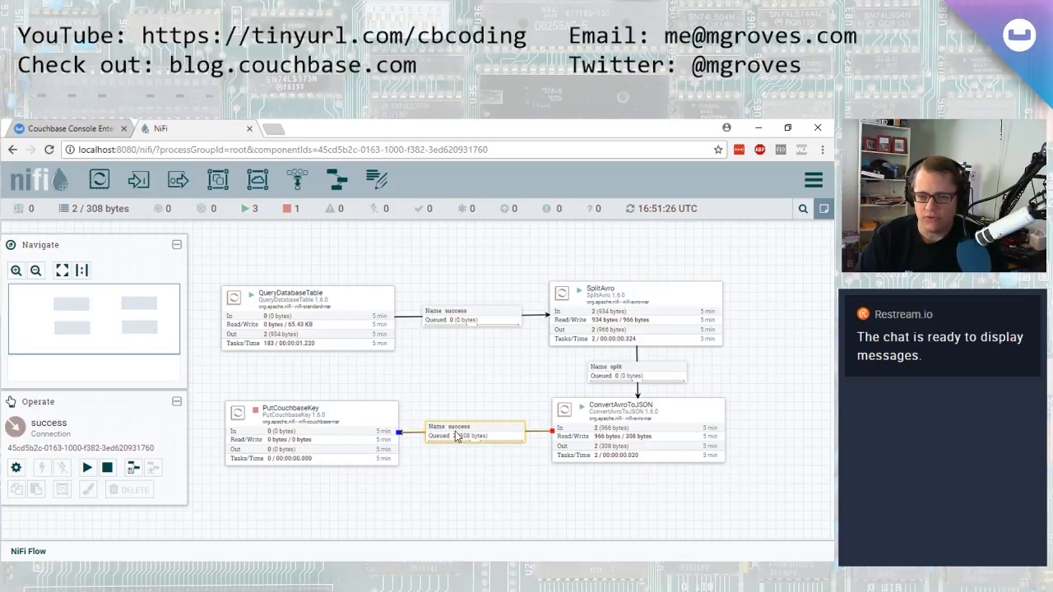
# Start the PutCouchbaseKey processor
pyautogui.rightClick(360, 421)
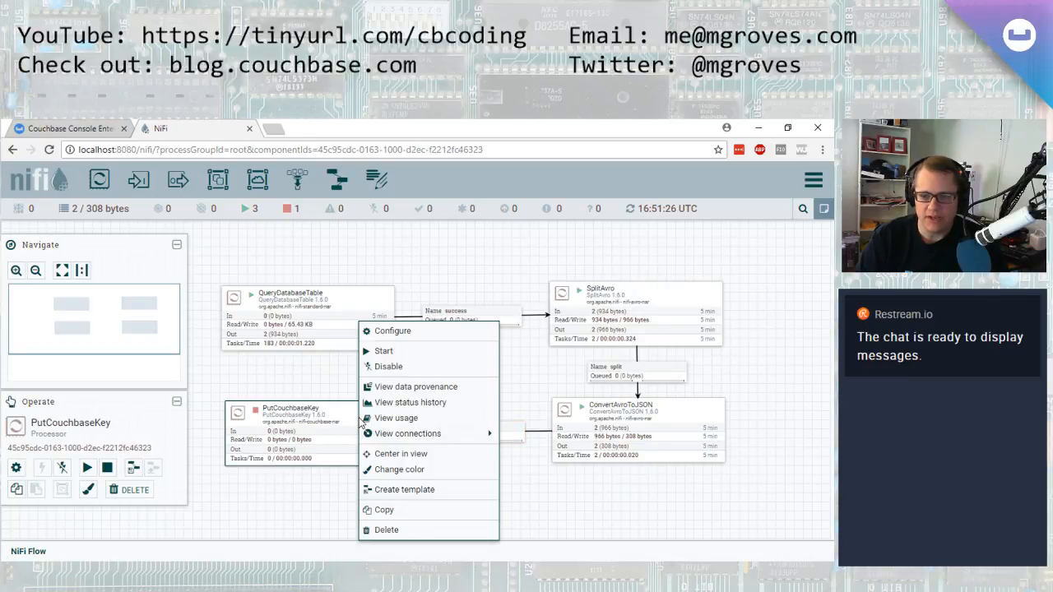
pyautogui.click(387, 351)
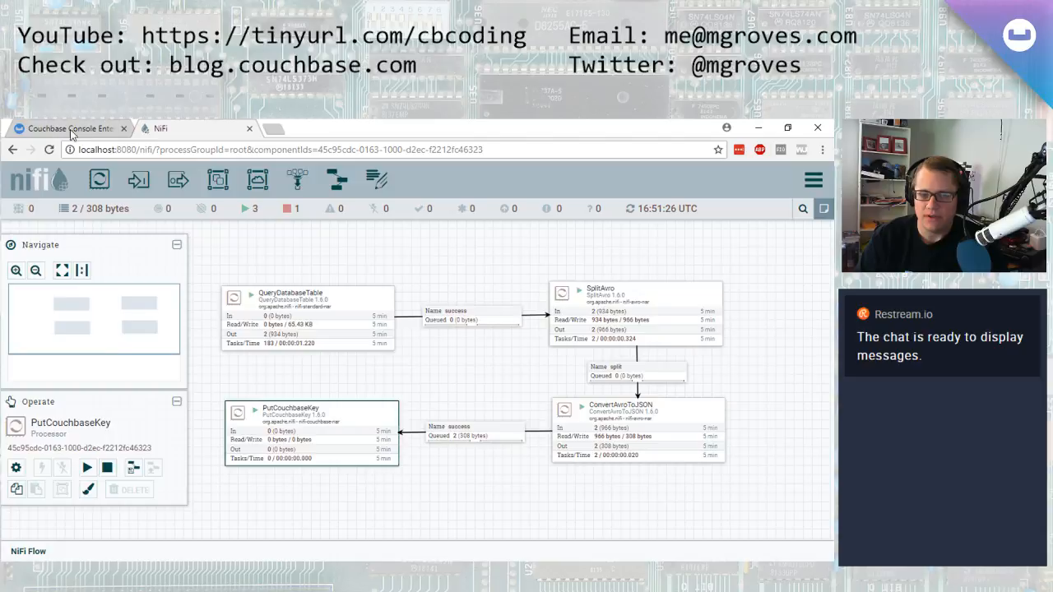
# Check the tickets bucket's documents in the Couchbase console, refreshing the page, and return to NiFi
pyautogui.click(72, 130)
pyautogui.click(735, 263)
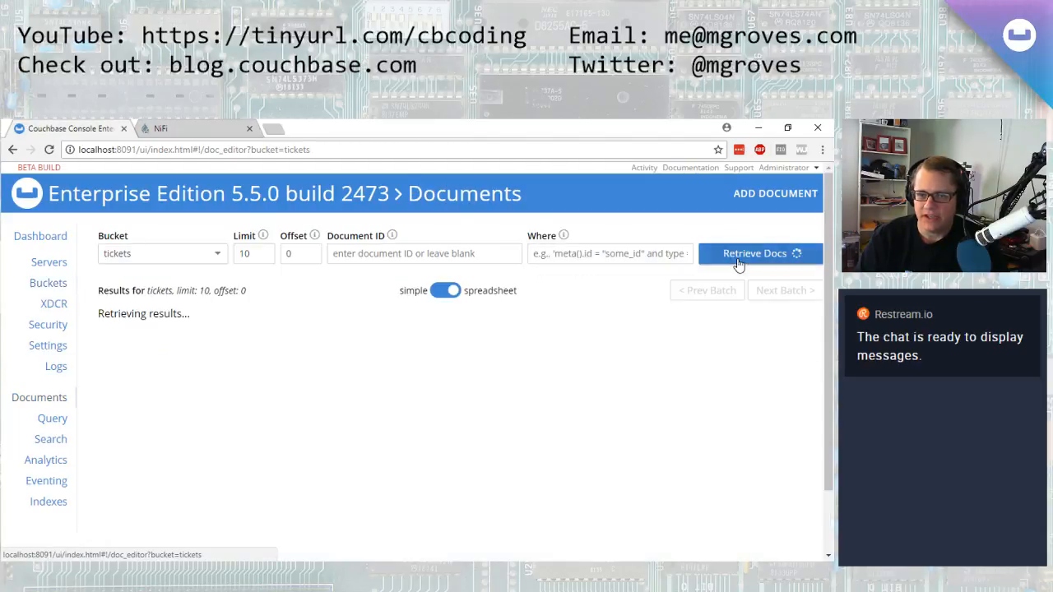
pyautogui.click(160, 129)
pyautogui.hotkey('ctrl', 'Tab')
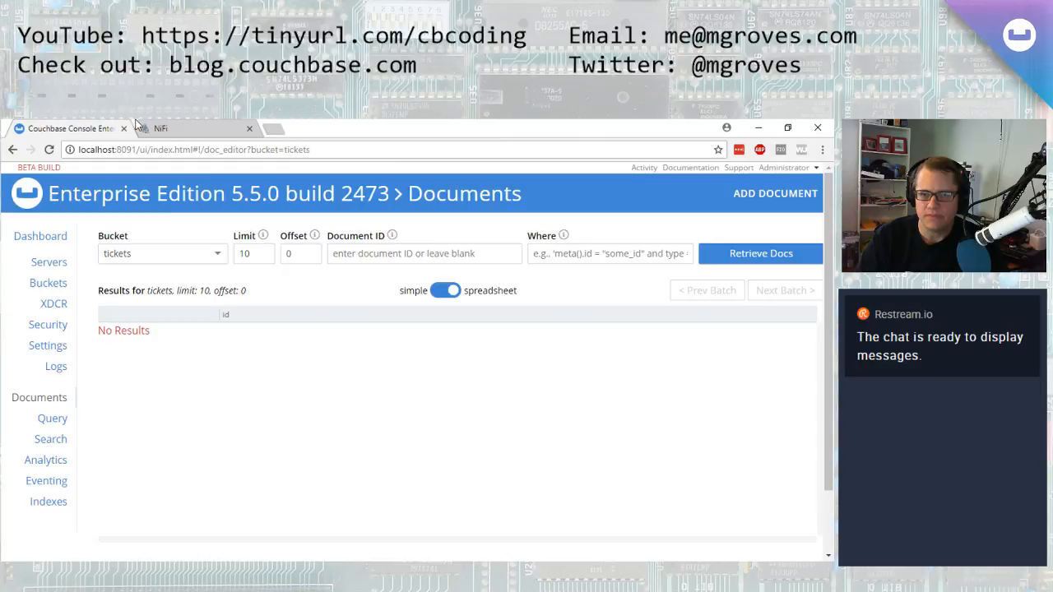
pyautogui.hotkey('ctrl', 'Tab')
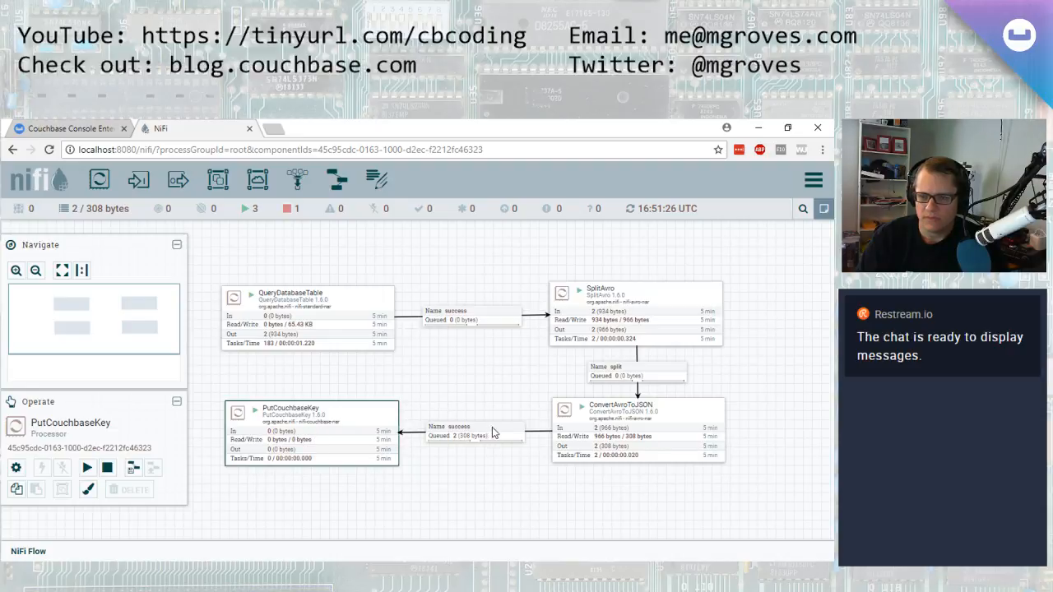
pyautogui.click(51, 129)
pyautogui.press('F5')
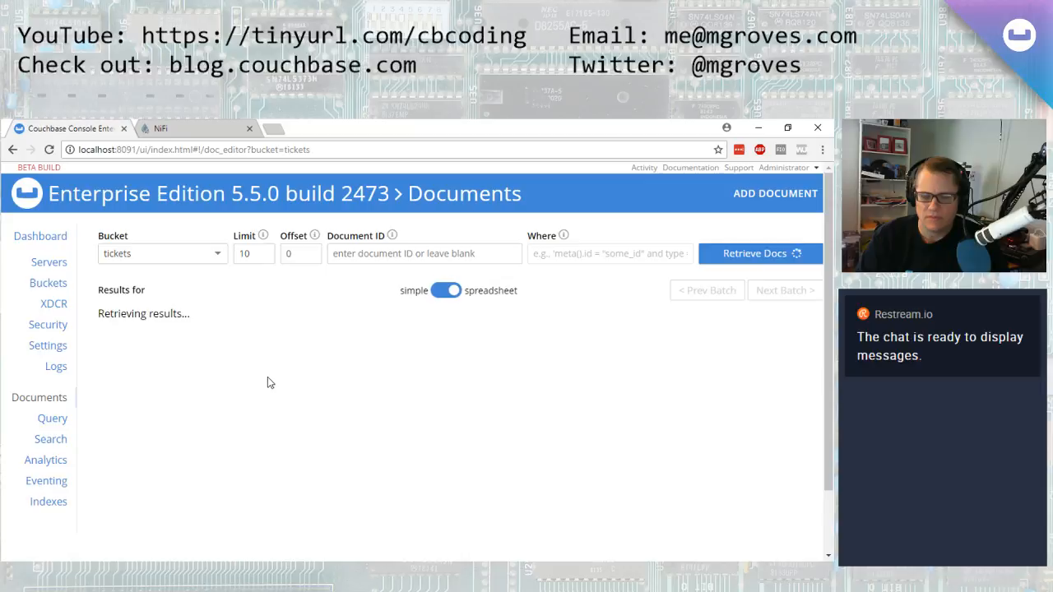
pyautogui.click(202, 127)
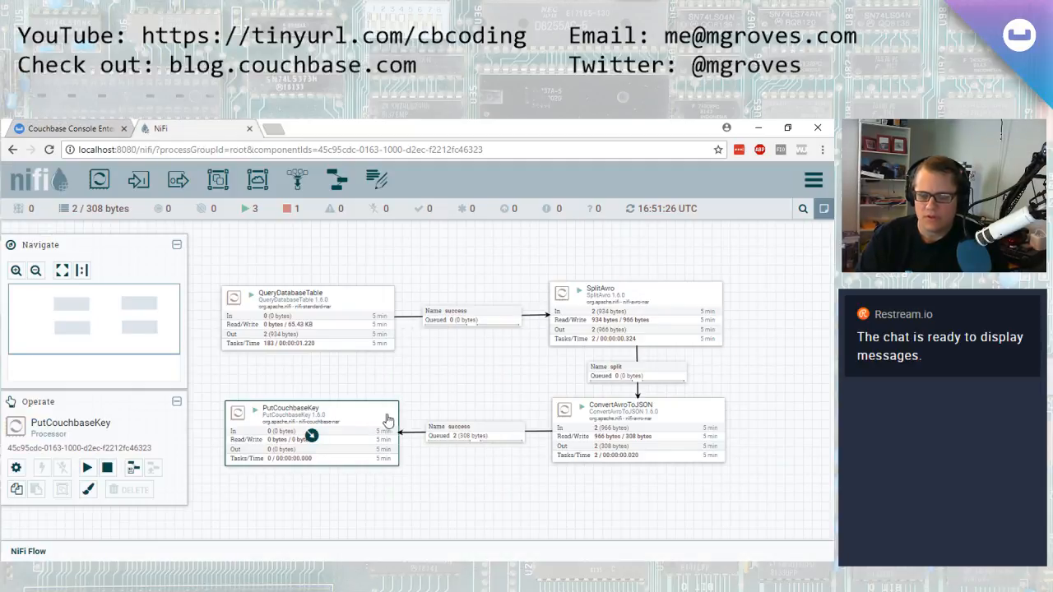
# Examine PutCouchbaseKey's error bulletin and view the processor's configured properties
pyautogui.moveTo(396, 415)
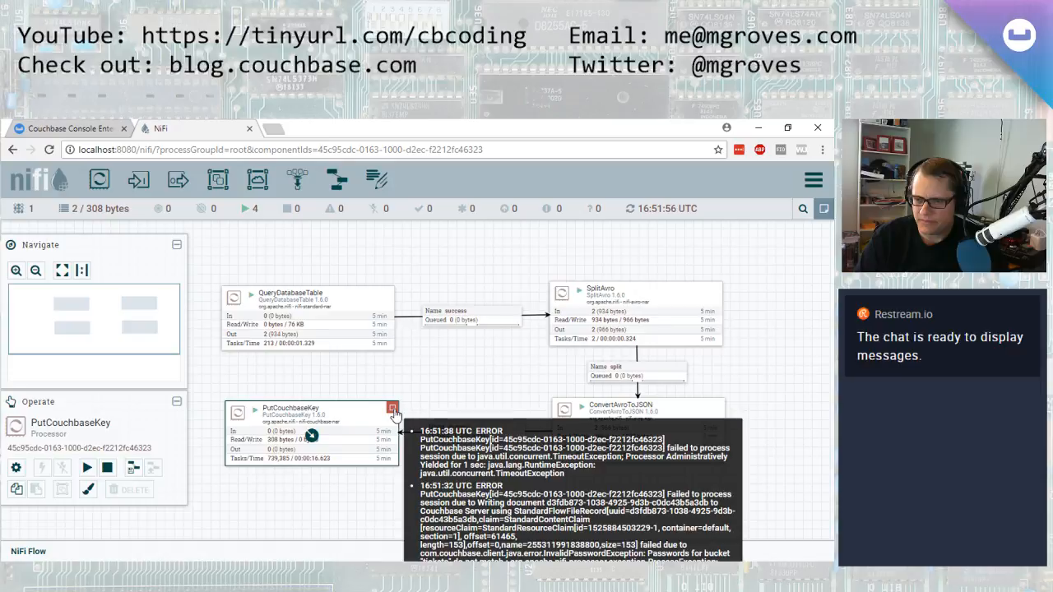
pyautogui.moveTo(453, 383); pyautogui.dragTo(456, 329)
pyautogui.moveTo(399, 357)
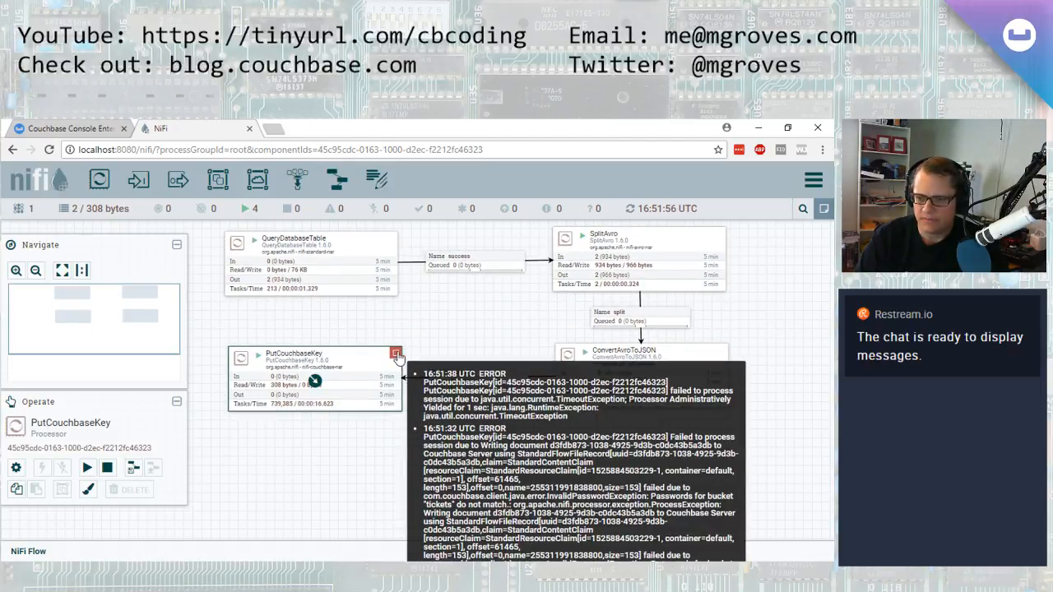
pyautogui.rightClick(378, 364)
pyautogui.click(395, 372)
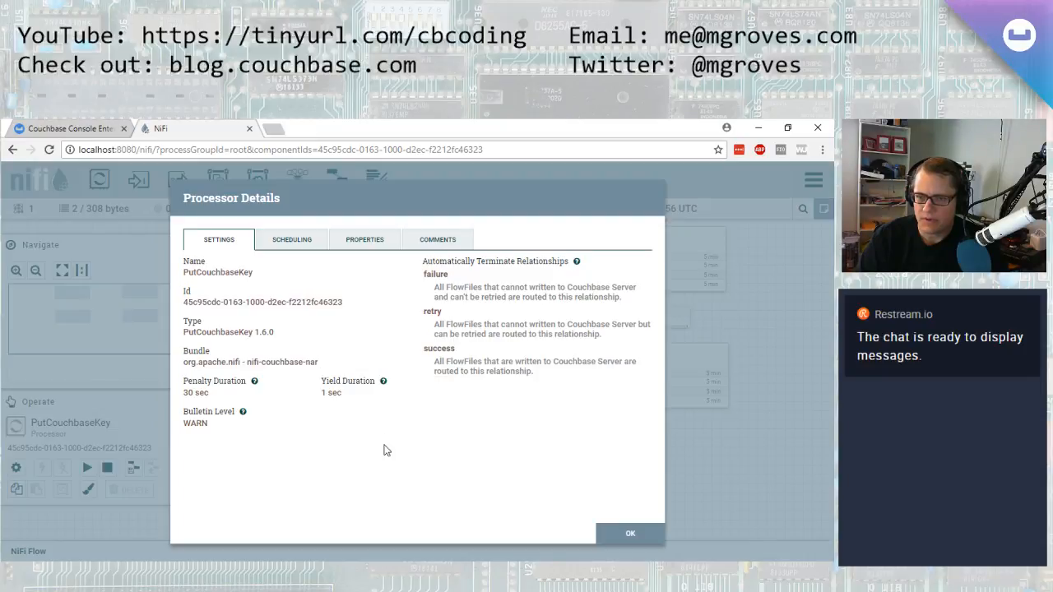
pyautogui.click(368, 238)
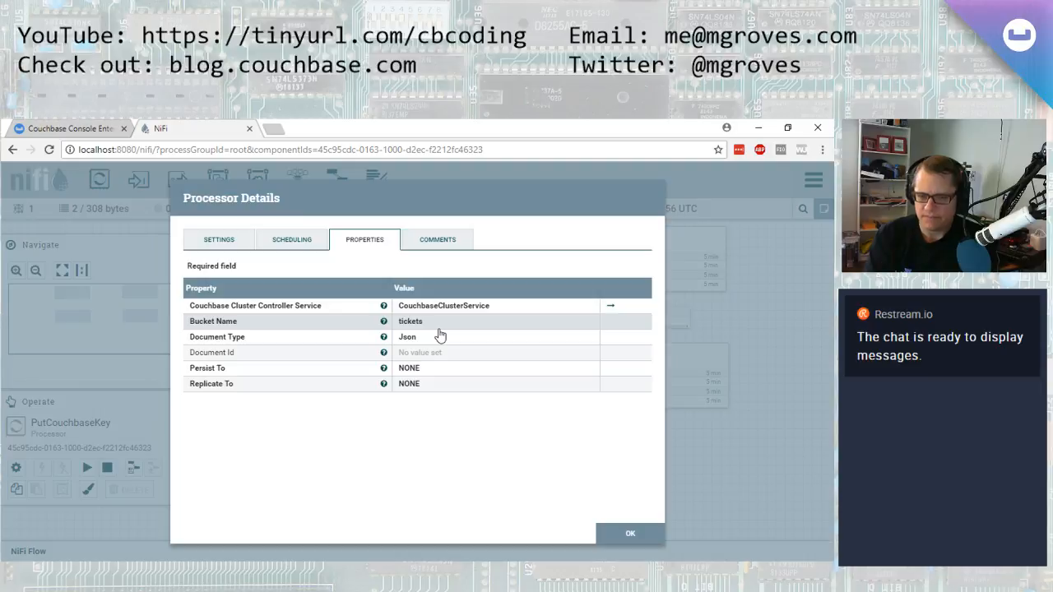
pyautogui.moveTo(383, 353)
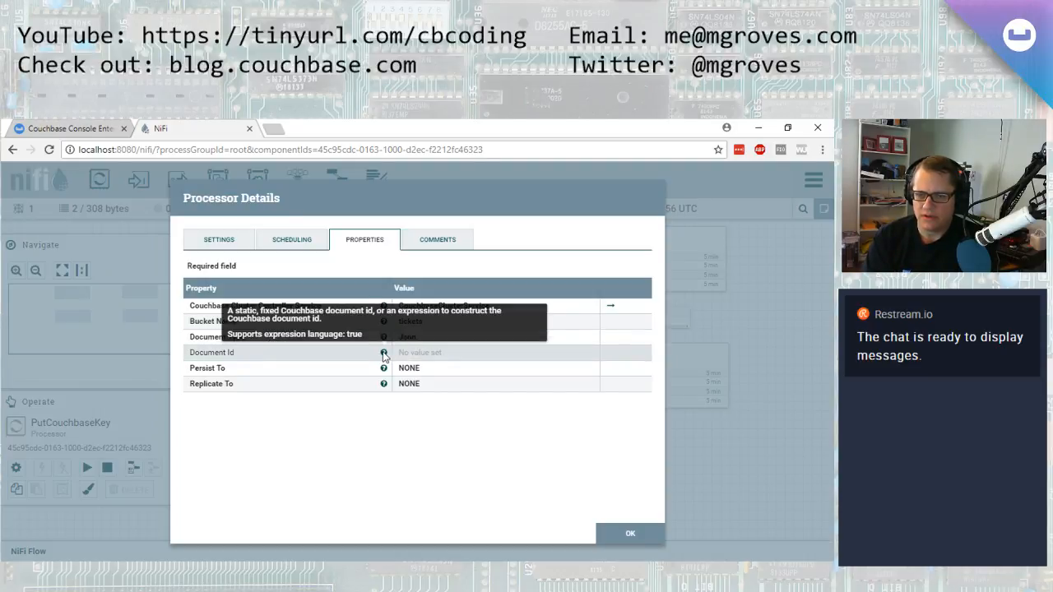
pyautogui.click(629, 535)
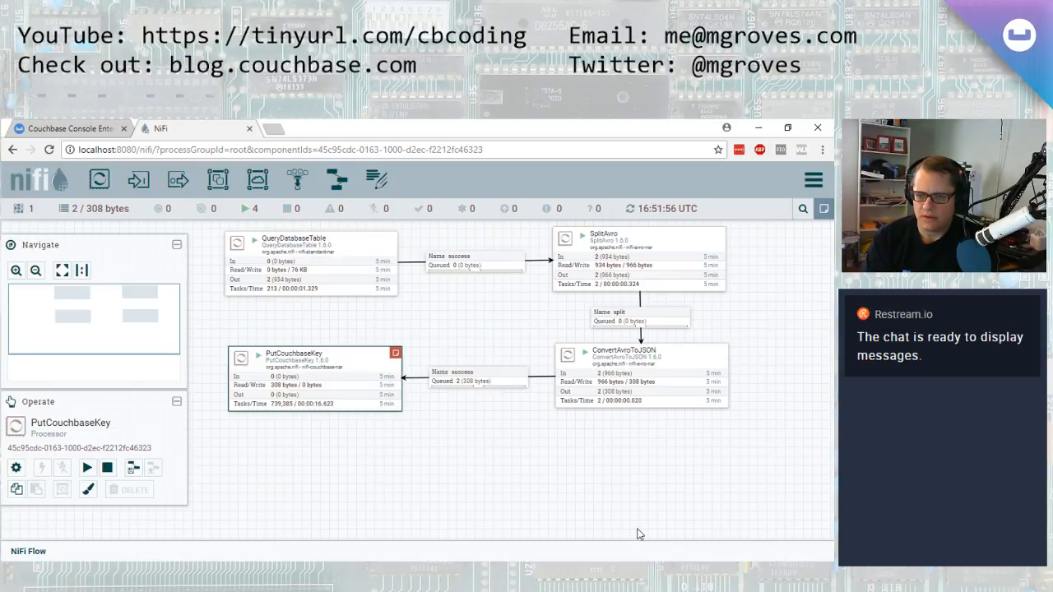
# Stop the PutCouchbaseKey processor and list the queue on its incoming success connection
pyautogui.rightClick(349, 359)
pyautogui.click(374, 386)
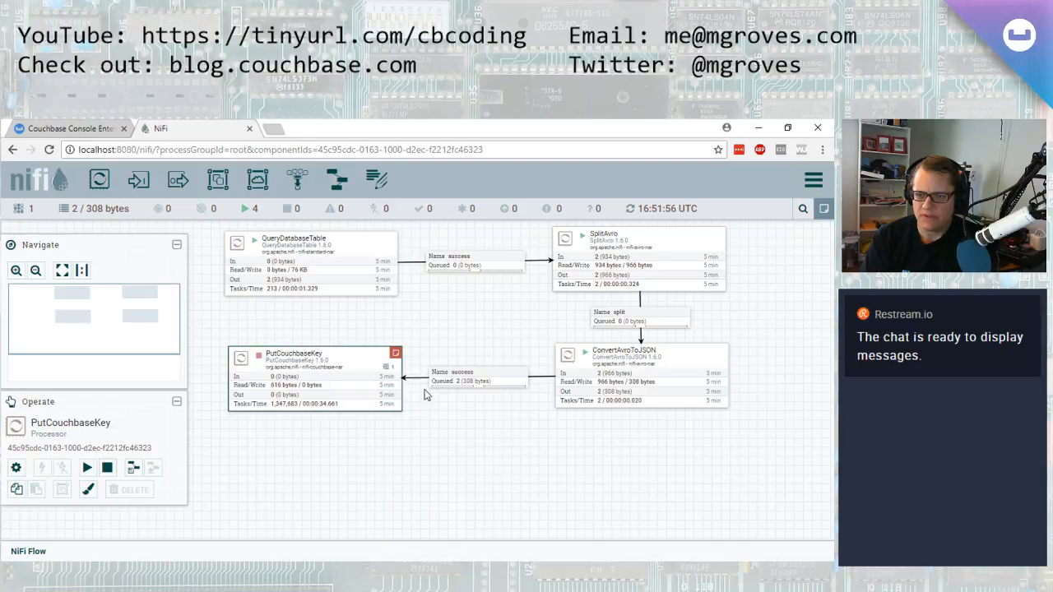
pyautogui.click(484, 383)
pyautogui.rightClick(483, 383)
pyautogui.click(512, 425)
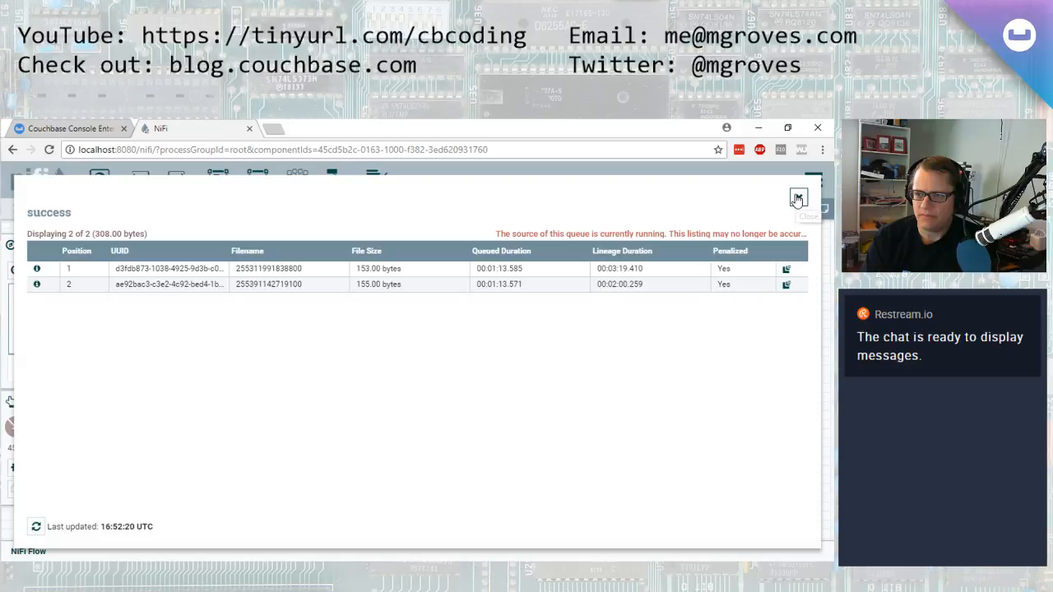
pyautogui.click(797, 199)
# Review PutCouchbaseKey's configuration and its error bulletins again
pyautogui.rightClick(344, 370)
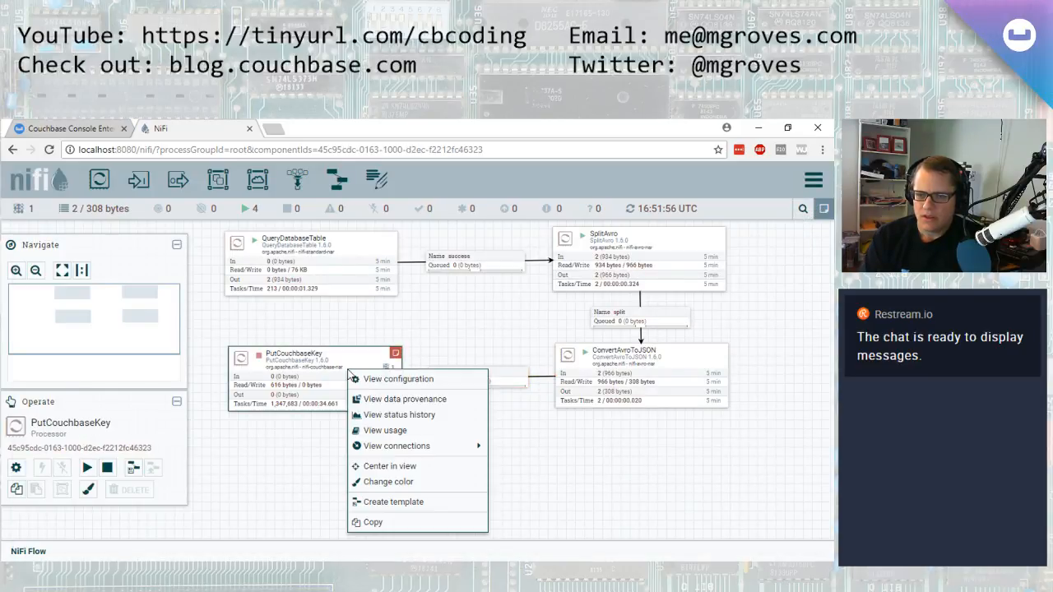
pyautogui.click(362, 375)
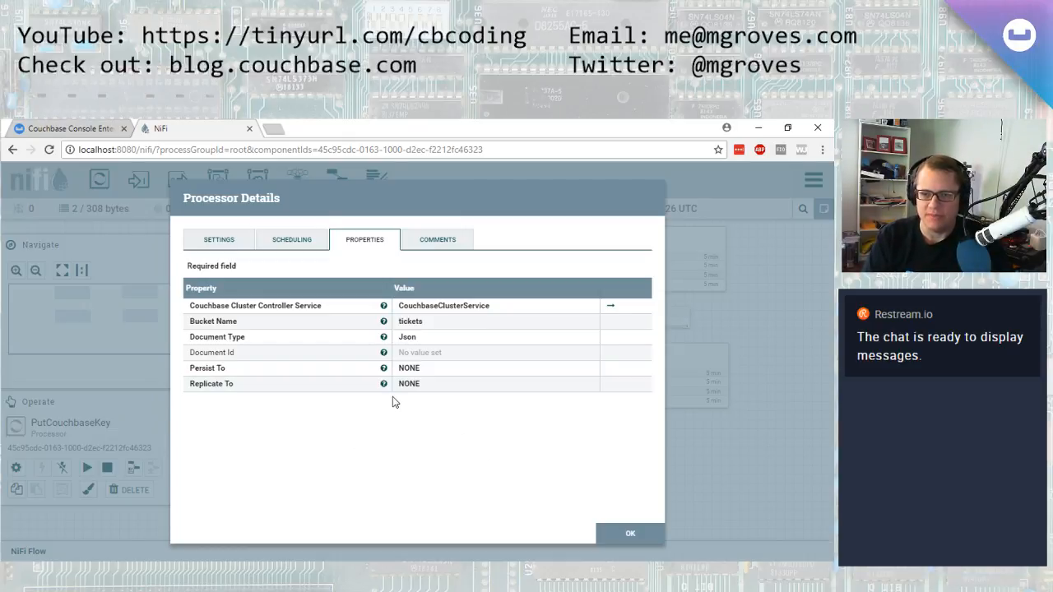
pyautogui.click(646, 538)
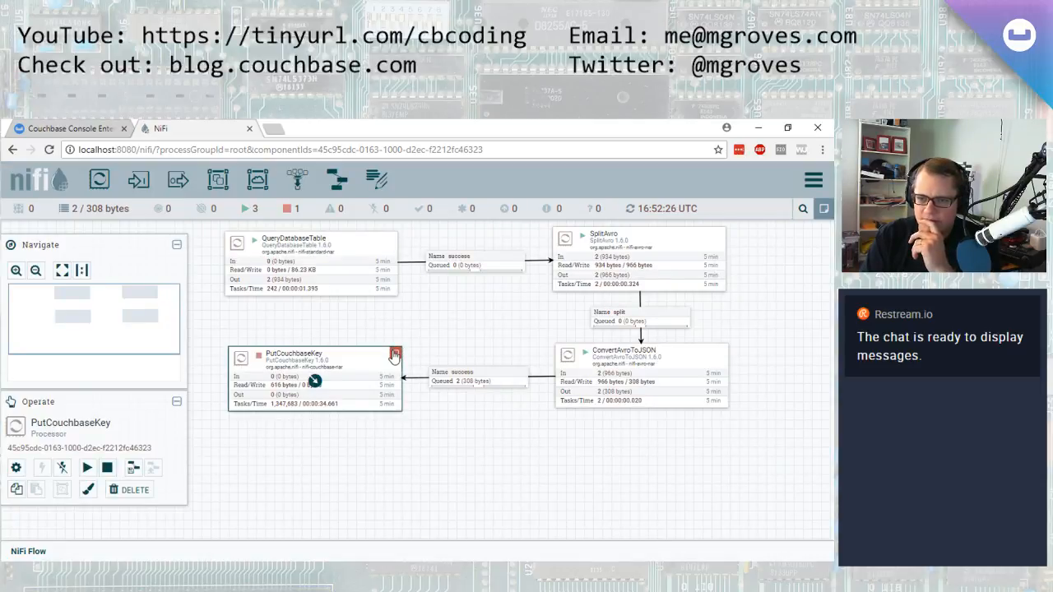
pyautogui.moveTo(454, 453); pyautogui.dragTo(404, 367)
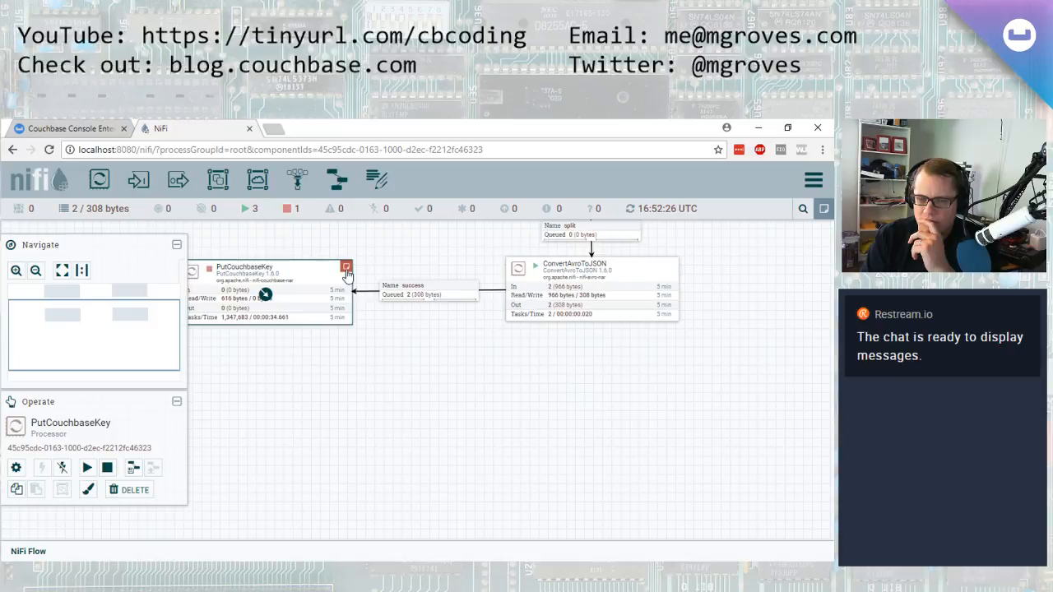
pyautogui.click(359, 312)
pyautogui.moveTo(348, 272)
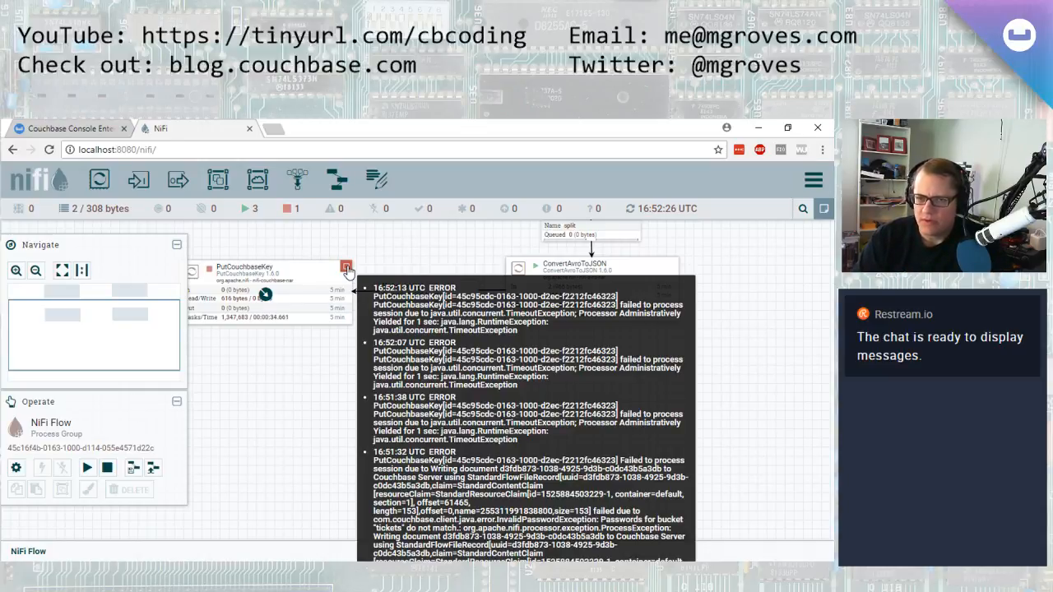
pyautogui.moveTo(326, 367); pyautogui.dragTo(366, 383)
# Inspect the Couchbase buckets and the user list under Security
pyautogui.click(65, 126)
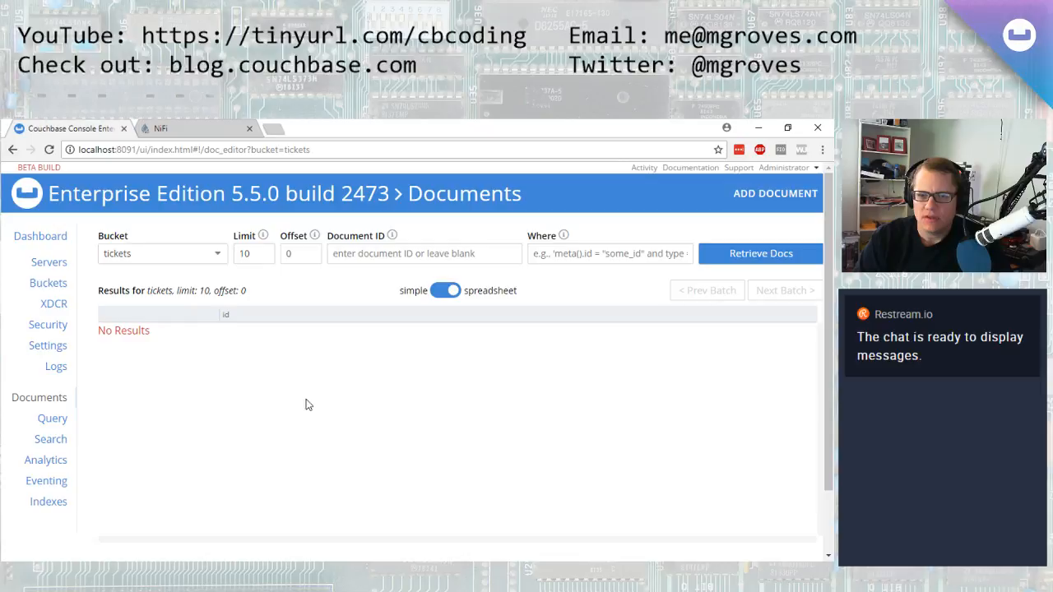
pyautogui.click(51, 281)
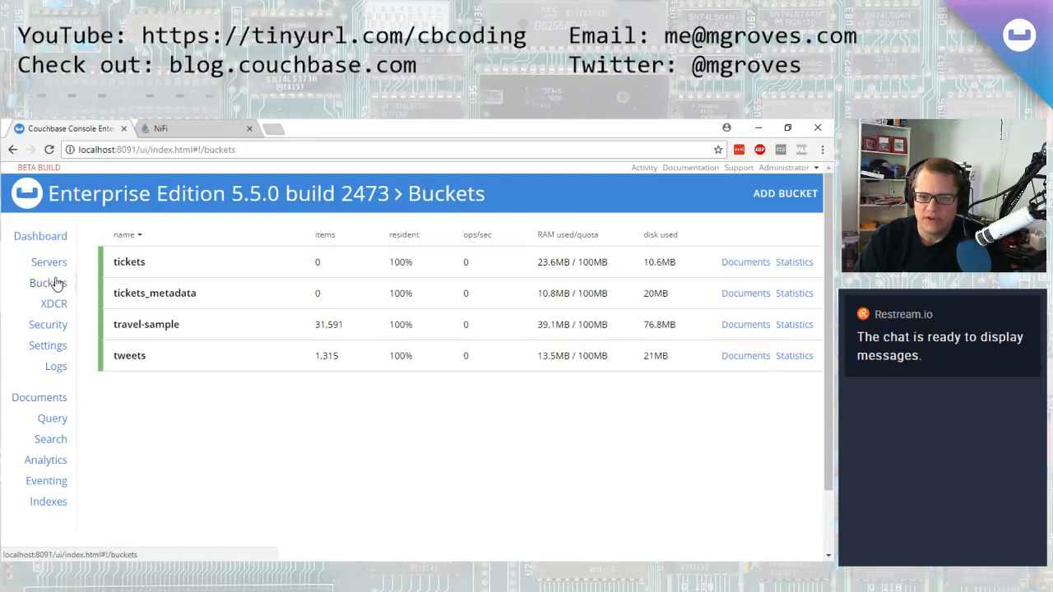
pyautogui.click(222, 271)
pyautogui.click(236, 270)
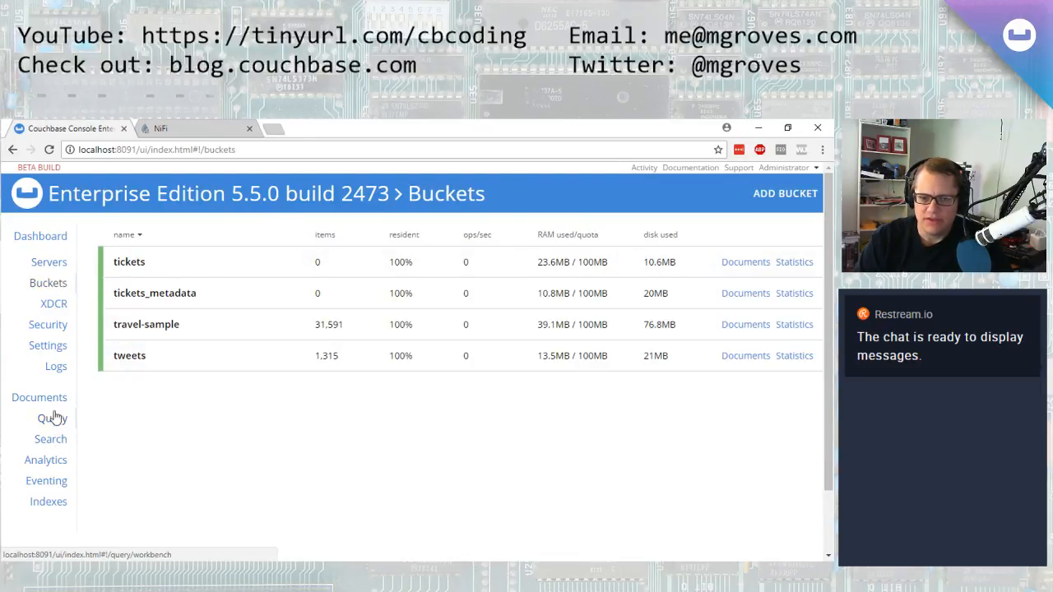
pyautogui.click(63, 327)
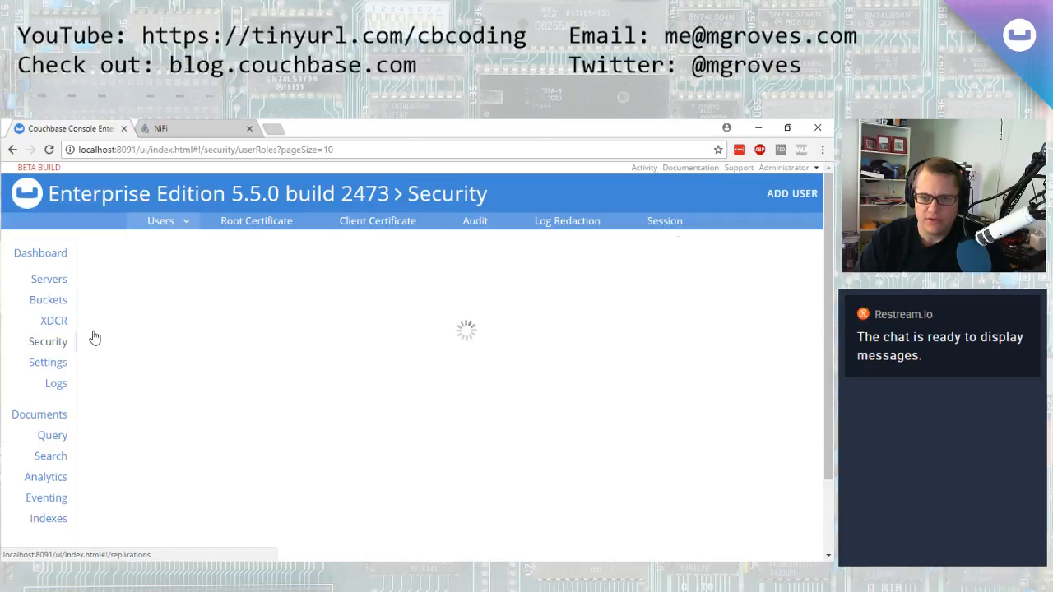
pyautogui.click(283, 291)
pyautogui.click(248, 301)
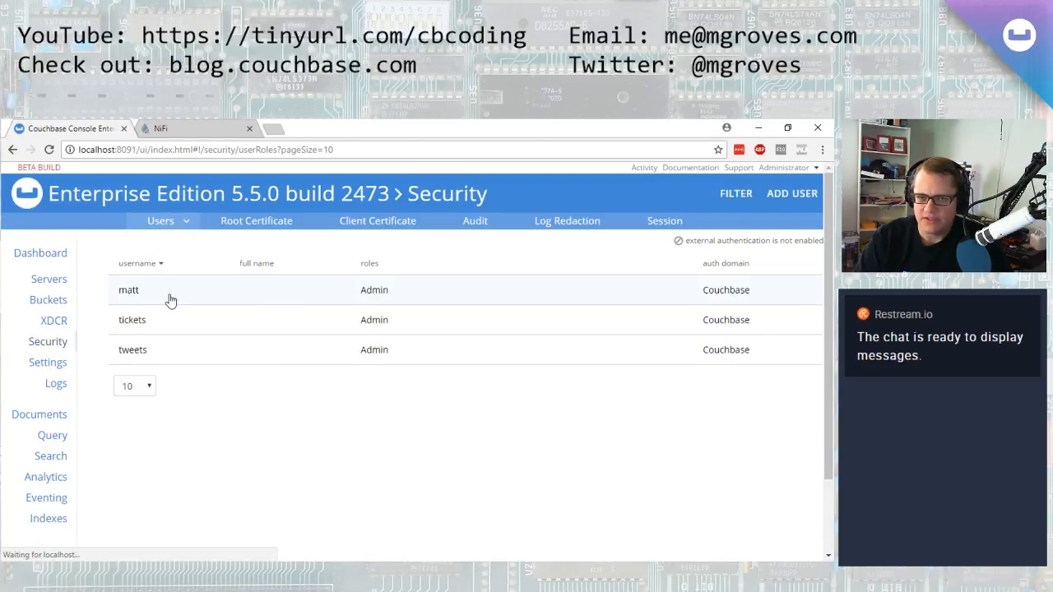
pyautogui.click(48, 300)
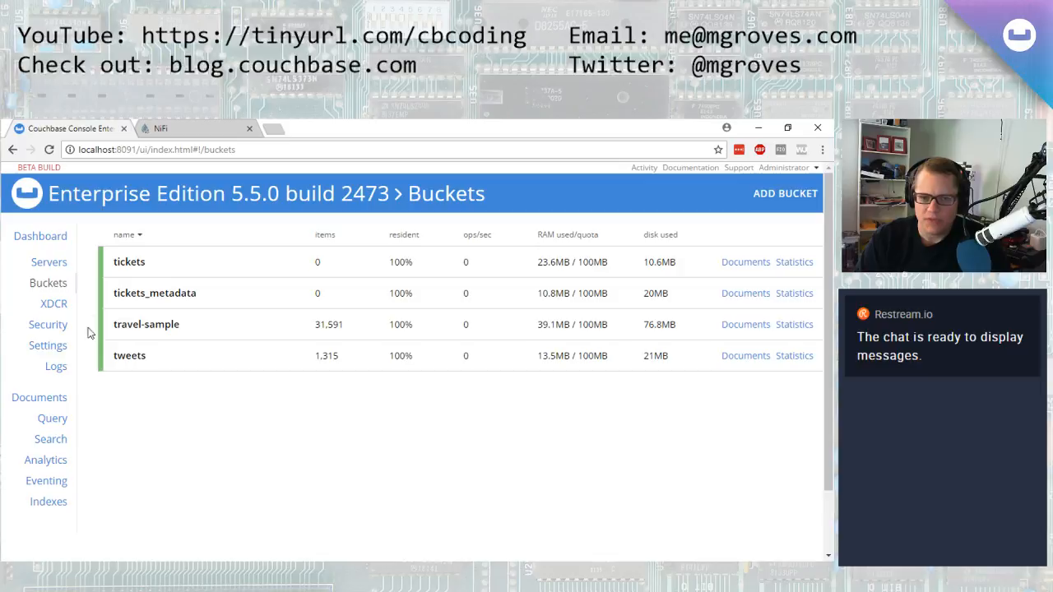
# Open PutCouchbaseKey's configuration and view the CouchbaseClusterService controller service's properties
pyautogui.click(164, 128)
pyautogui.rightClick(381, 306)
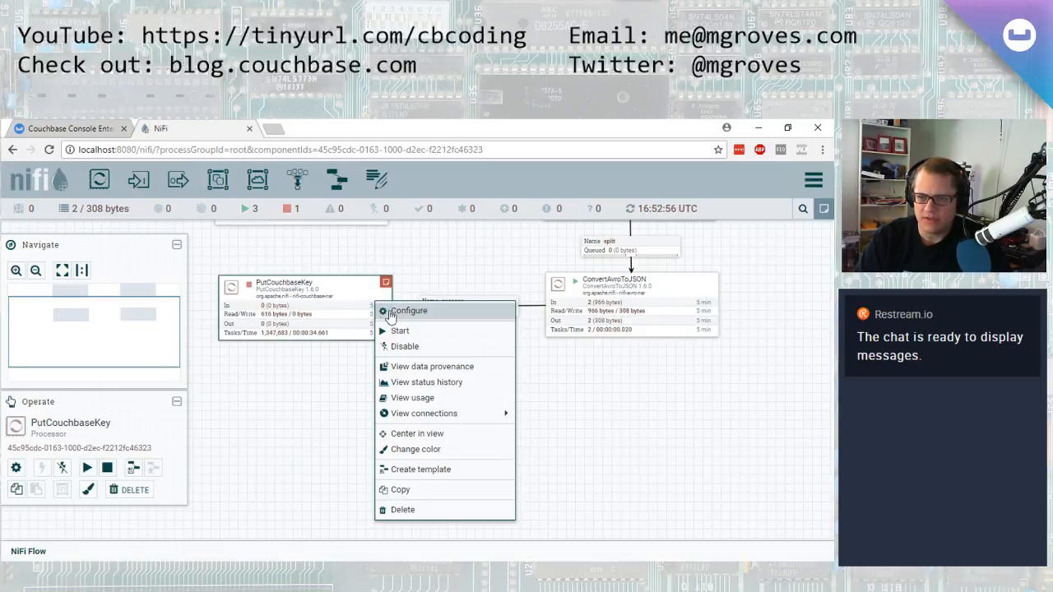
pyautogui.click(389, 313)
pyautogui.click(369, 244)
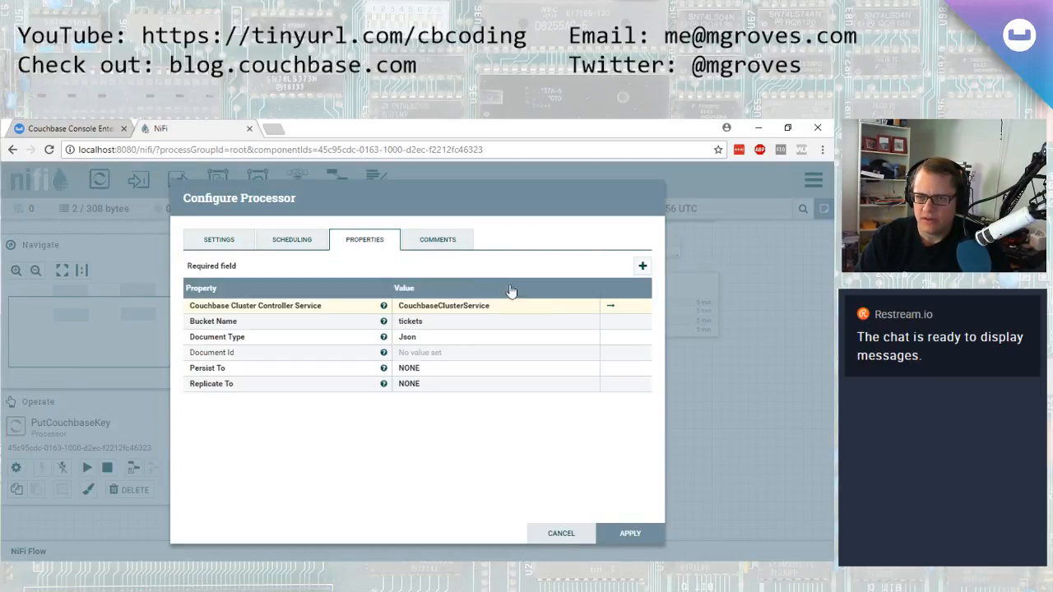
pyautogui.click(611, 305)
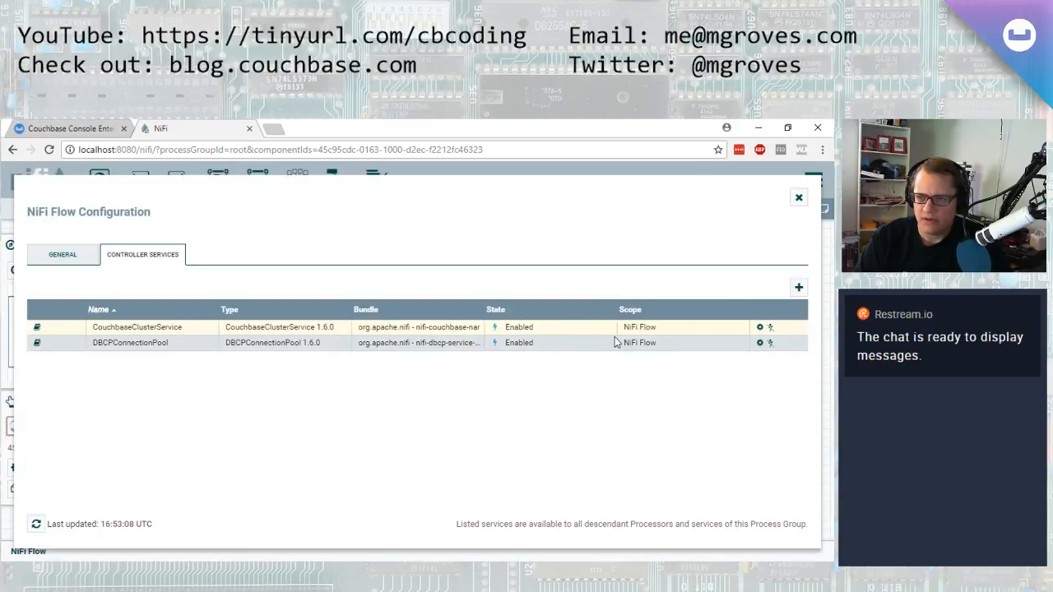
pyautogui.click(759, 328)
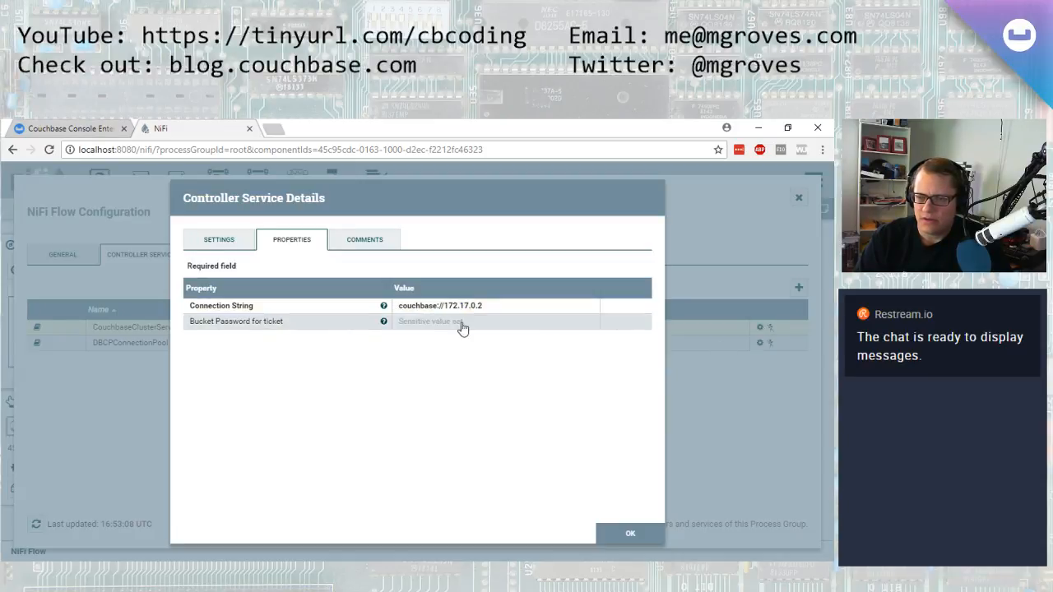
pyautogui.click(52, 128)
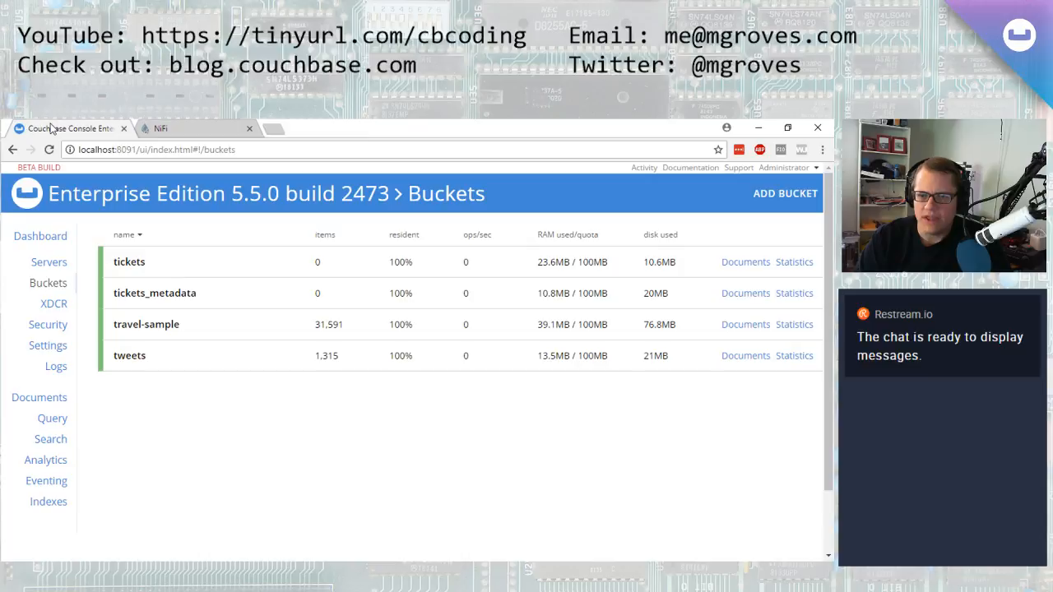
pyautogui.click(163, 128)
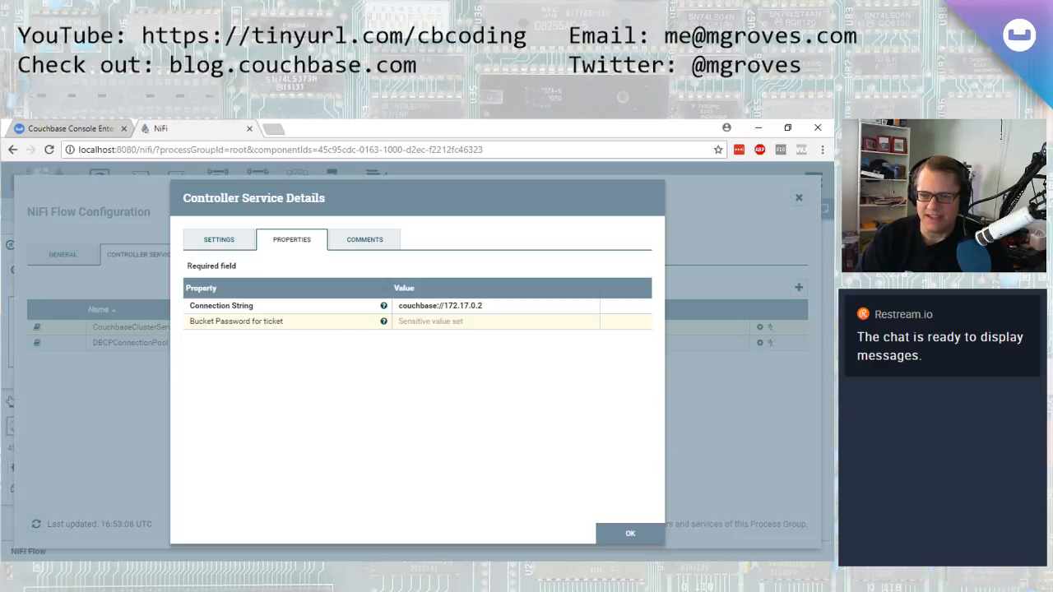
pyautogui.click(628, 535)
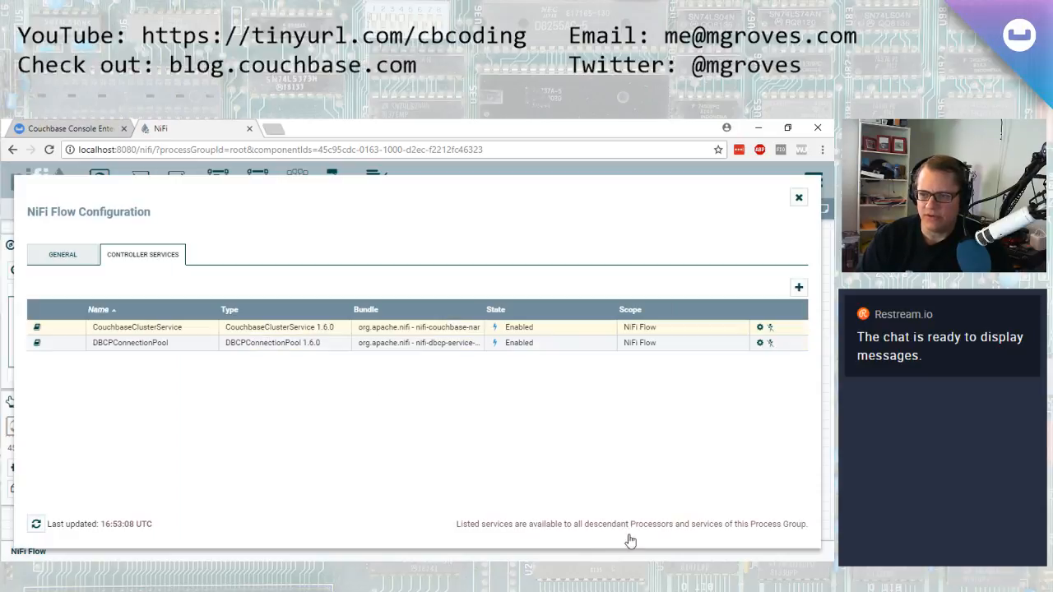
# Disable the CouchbaseClusterService controller service
pyautogui.click(770, 330)
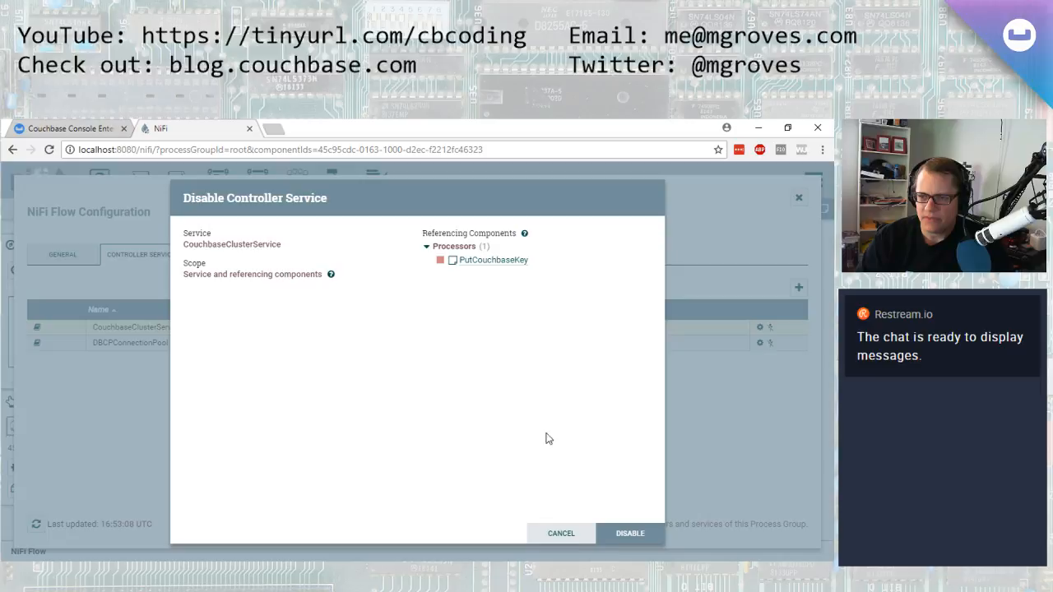
pyautogui.click(626, 533)
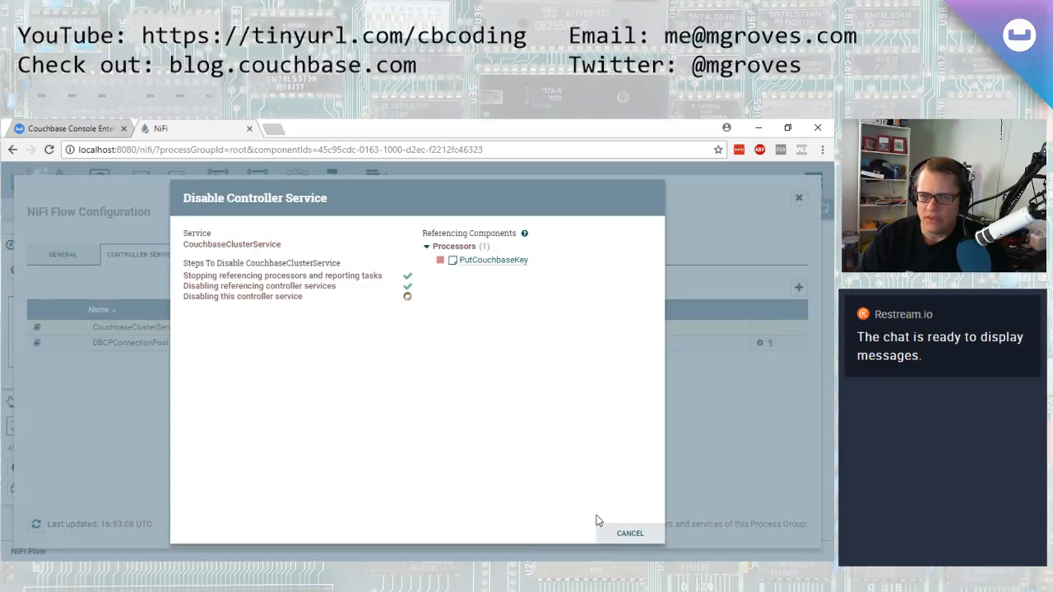
pyautogui.click(641, 534)
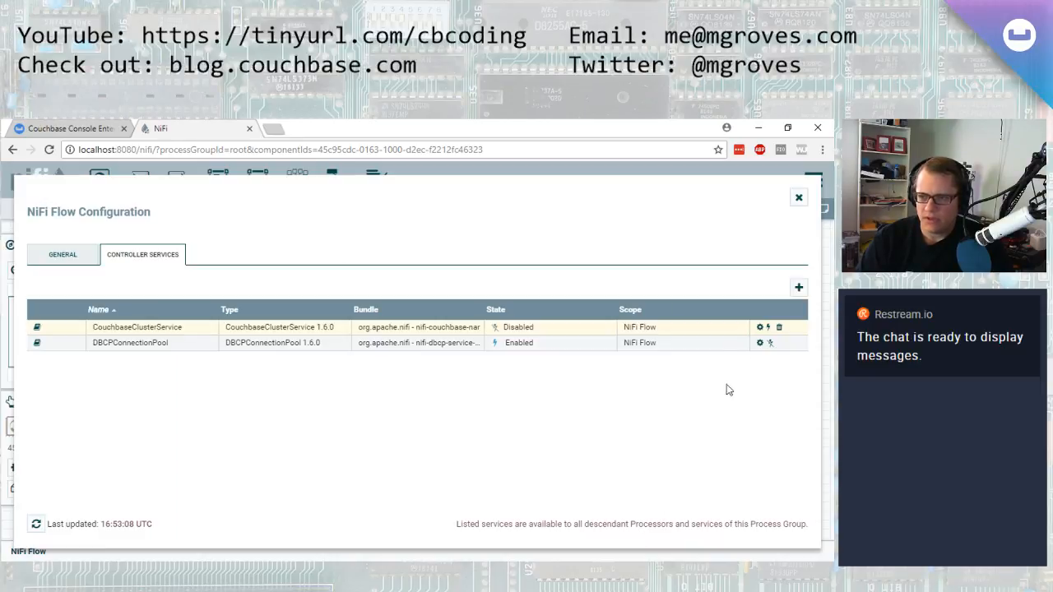
# Add a property named "Bucket Password for tickets" to the CouchbaseClusterService and enter the bucket password as its value
pyautogui.click(759, 326)
pyautogui.click(642, 266)
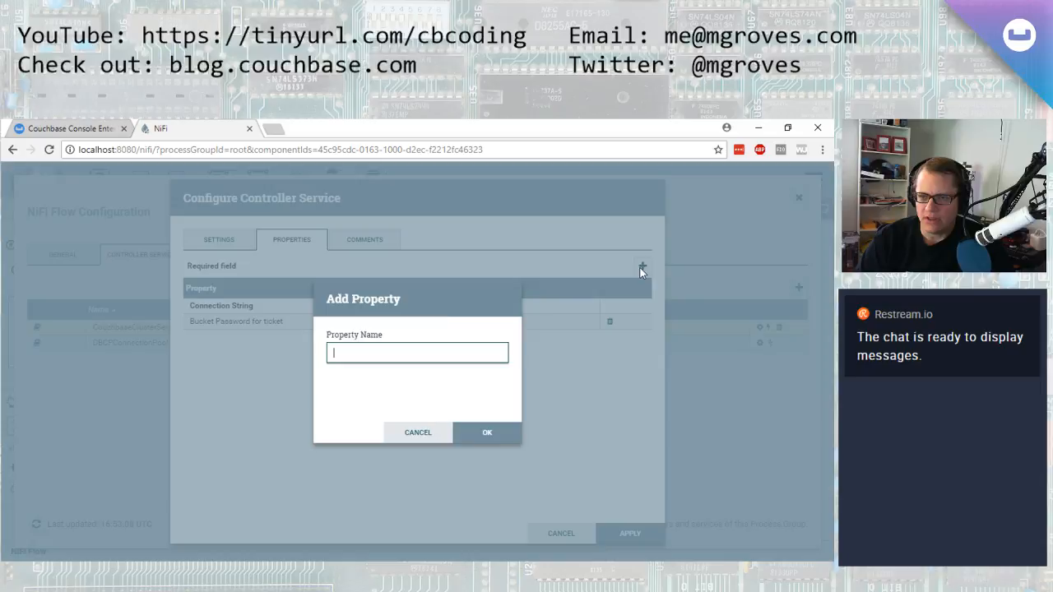
pyautogui.write('Bucket Pas')
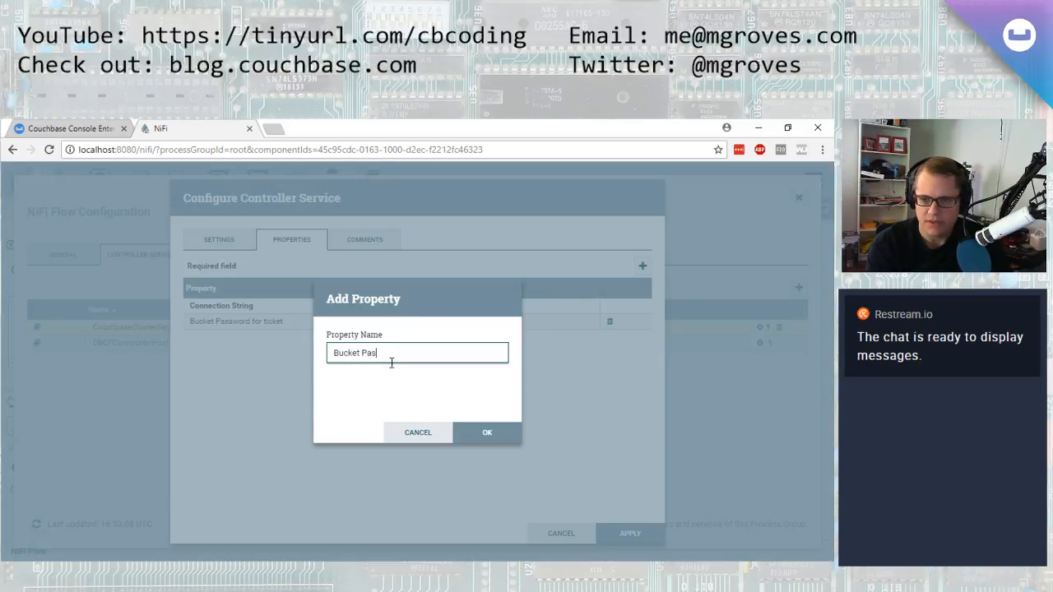
pyautogui.write('sword for tickets')
pyautogui.click(487, 434)
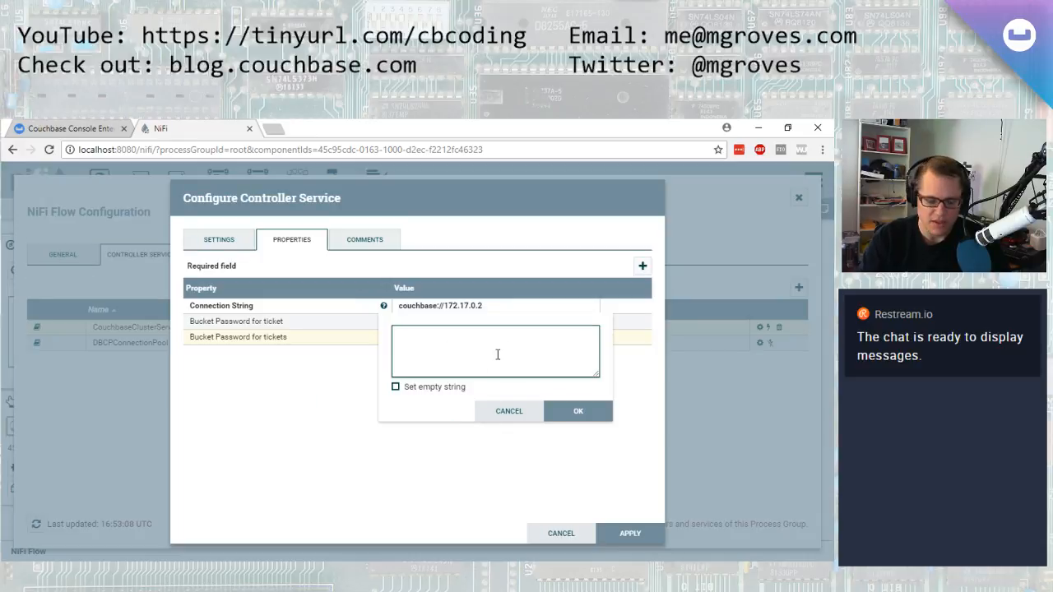
pyautogui.write('password')
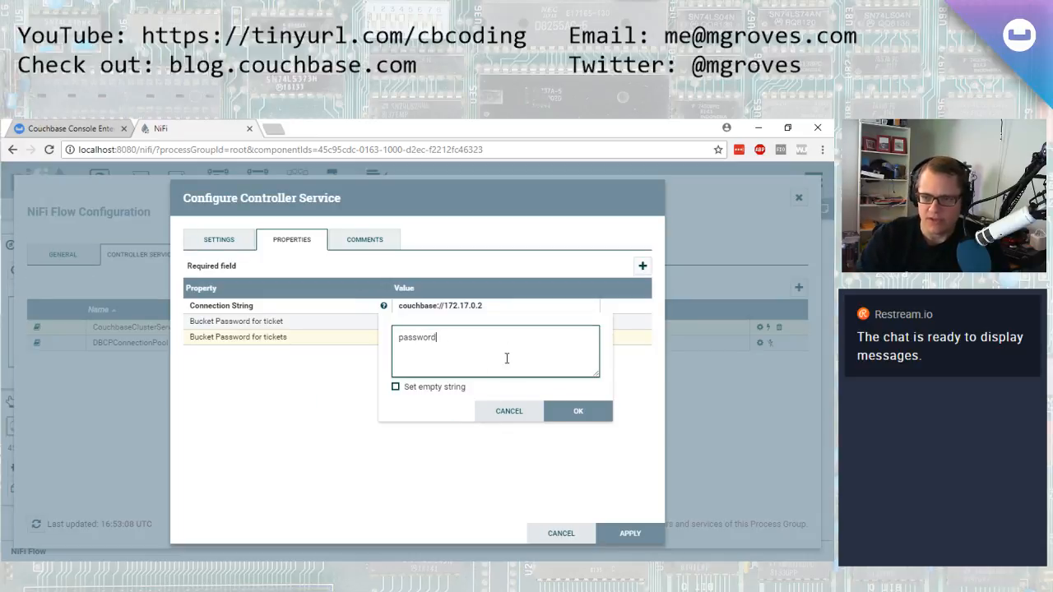
pyautogui.click(578, 410)
# Delete the old "Bucket Password for ticket" property and apply the controller service changes
pyautogui.click(610, 322)
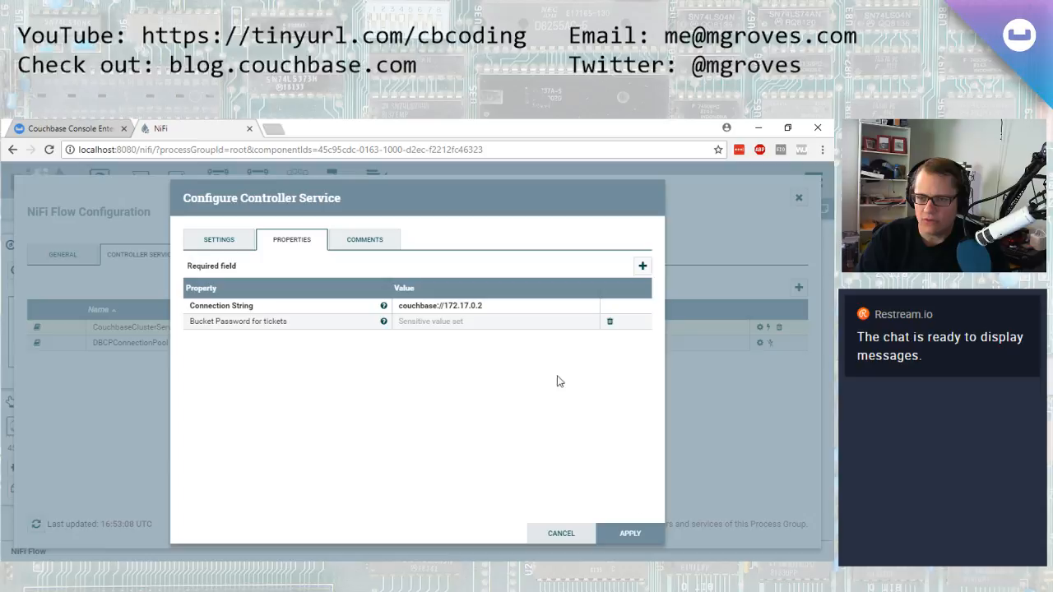
pyautogui.click(626, 533)
# Check the tickets user in the Couchbase Security users list
pyautogui.click(69, 128)
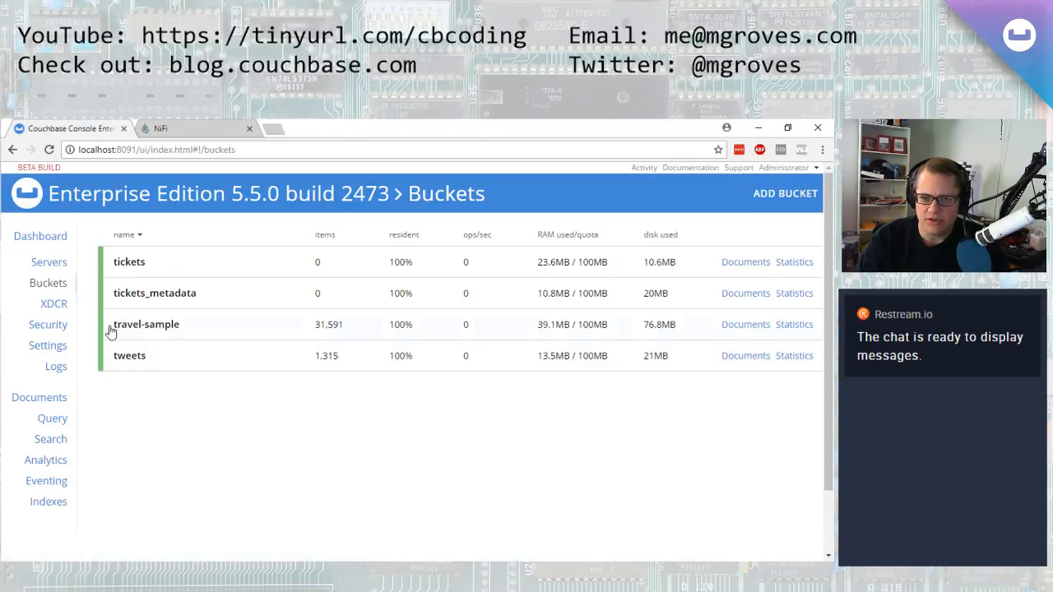
pyautogui.click(62, 328)
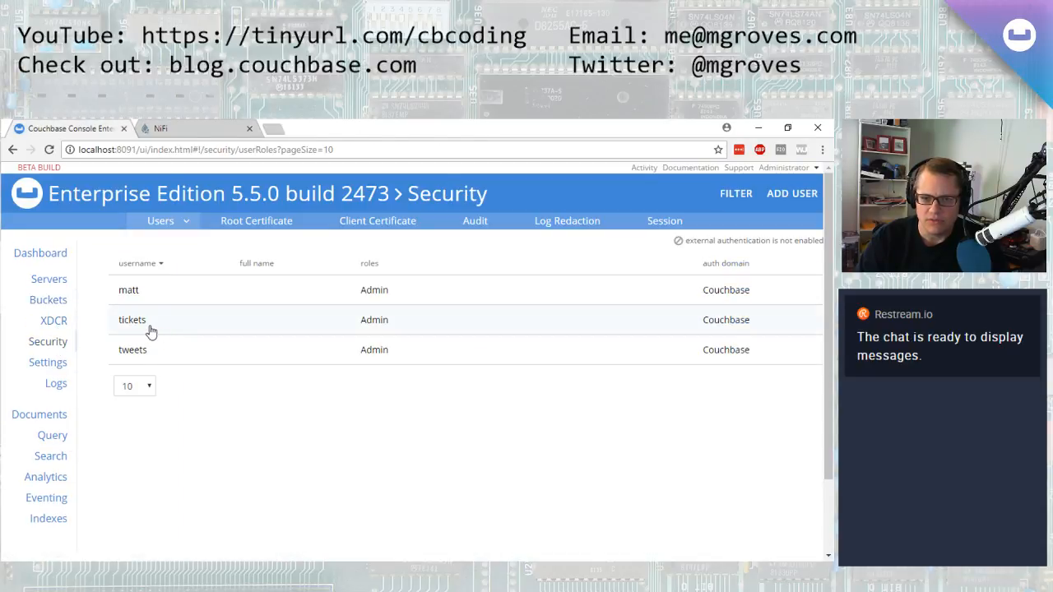
pyautogui.click(182, 125)
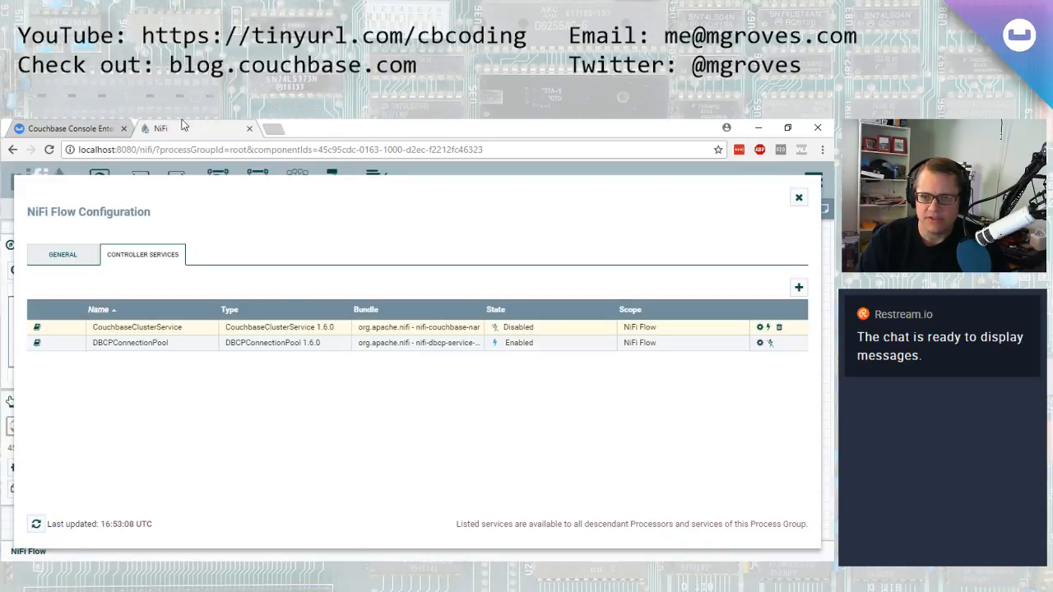
# Enable the CouchbaseClusterService controller service and close the flow configuration
pyautogui.click(768, 327)
pyautogui.click(632, 534)
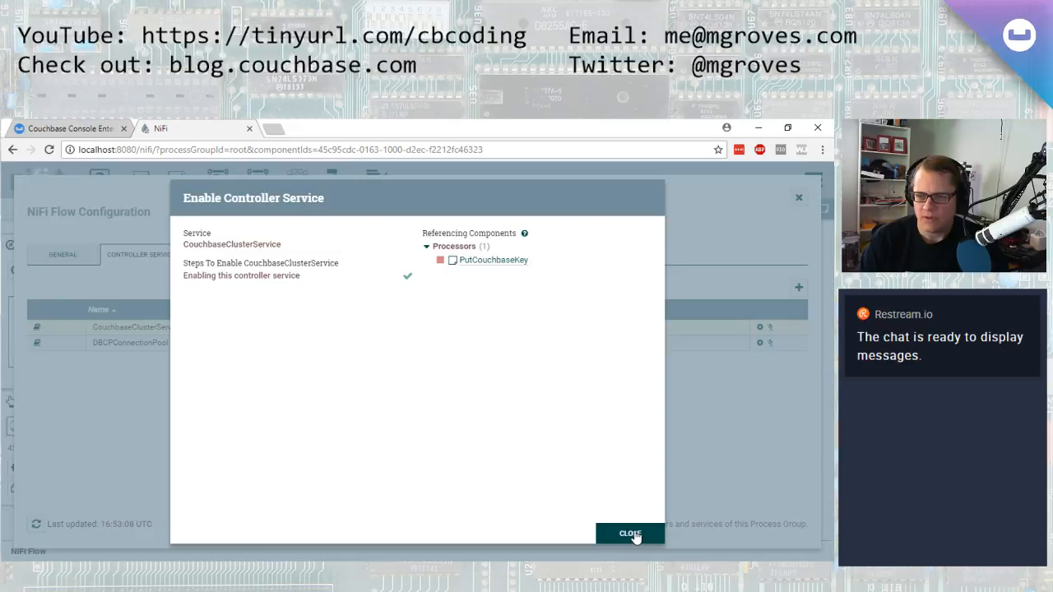
pyautogui.click(630, 534)
pyautogui.click(808, 198)
# Start the PutCouchbaseKey processor
pyautogui.rightClick(346, 301)
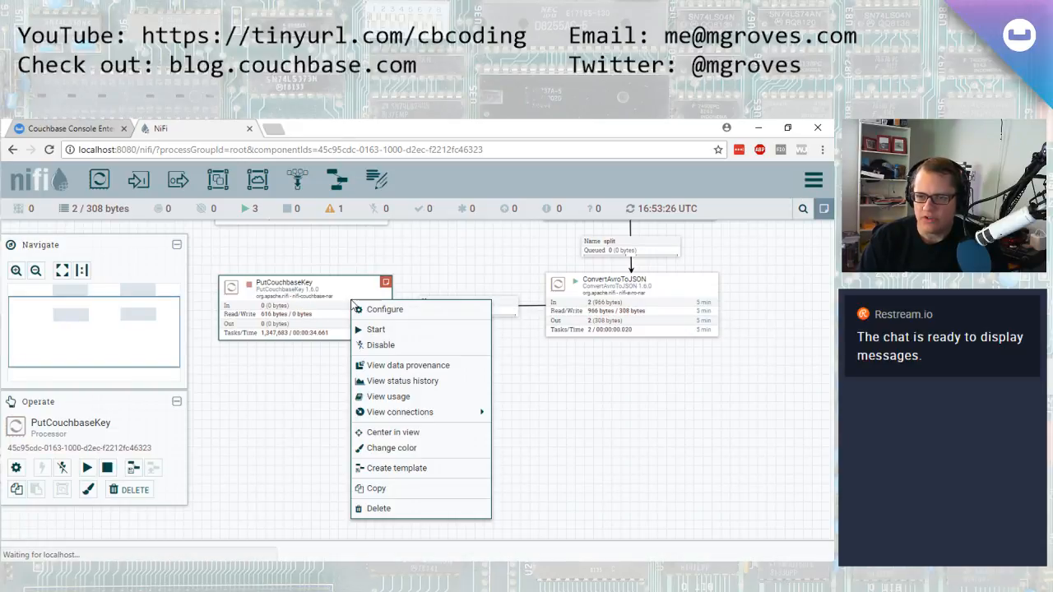
pyautogui.click(348, 305)
pyautogui.rightClick(350, 310)
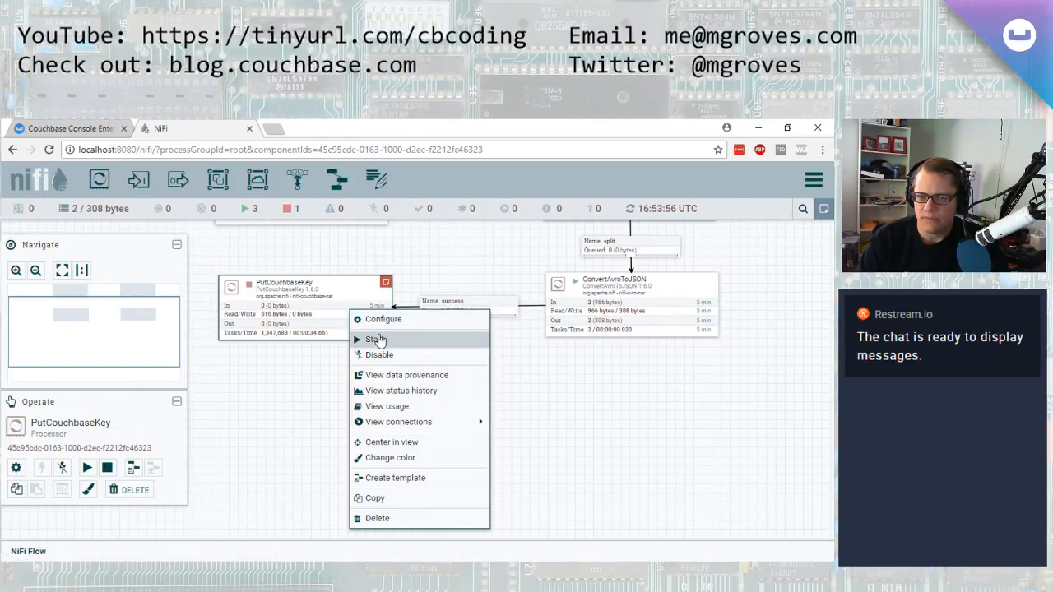
pyautogui.click(375, 338)
# Browse the documents stored in the tickets bucket in Couchbase
pyautogui.click(49, 128)
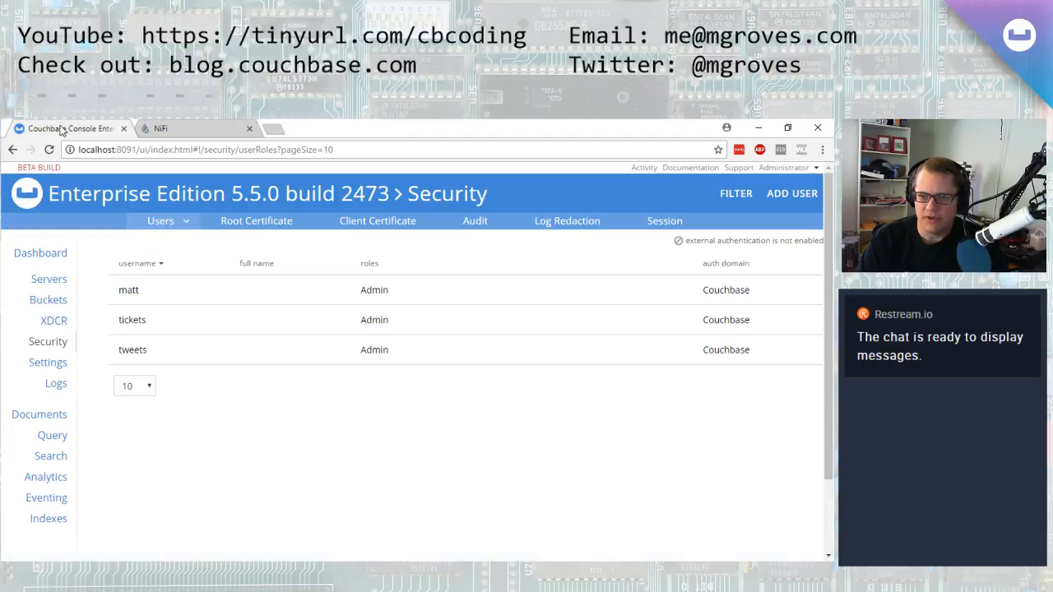
pyautogui.click(50, 287)
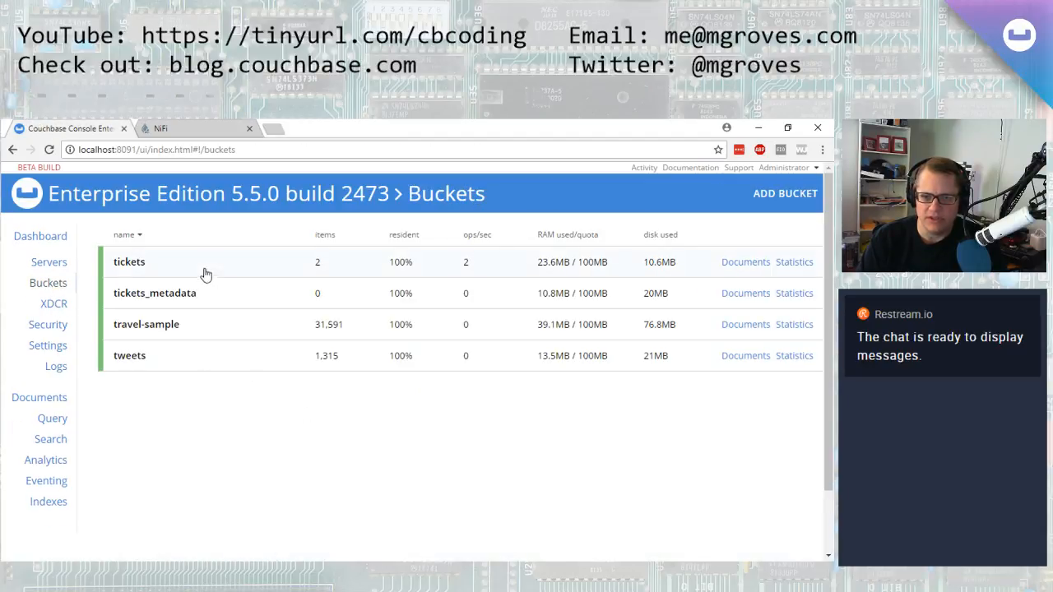
pyautogui.click(723, 262)
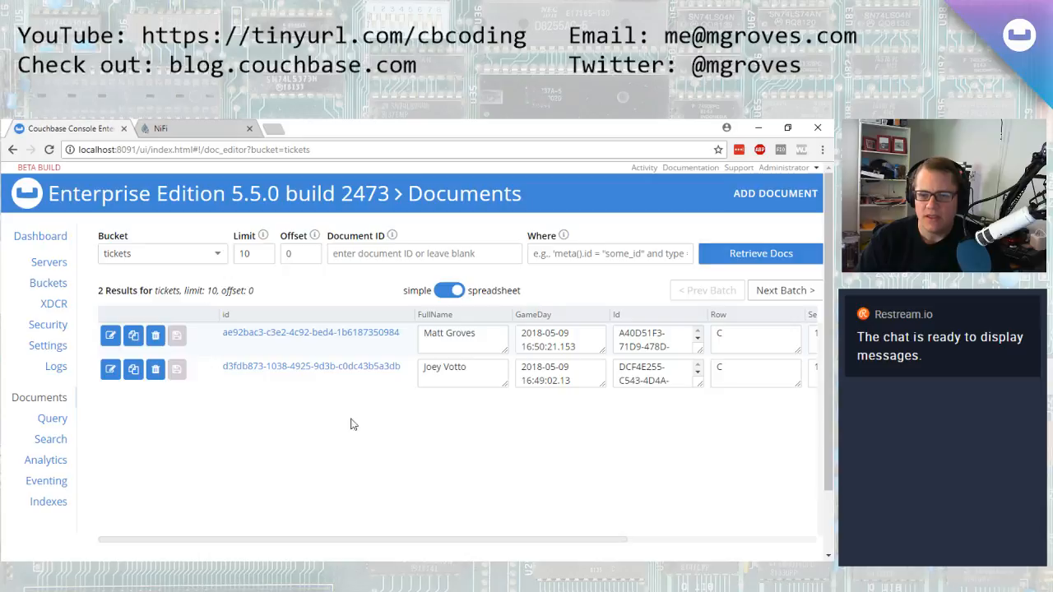
pyautogui.moveTo(542, 541); pyautogui.dragTo(375, 553)
# Review the flow's processor and queue statistics on the NiFi canvas
pyautogui.click(194, 127)
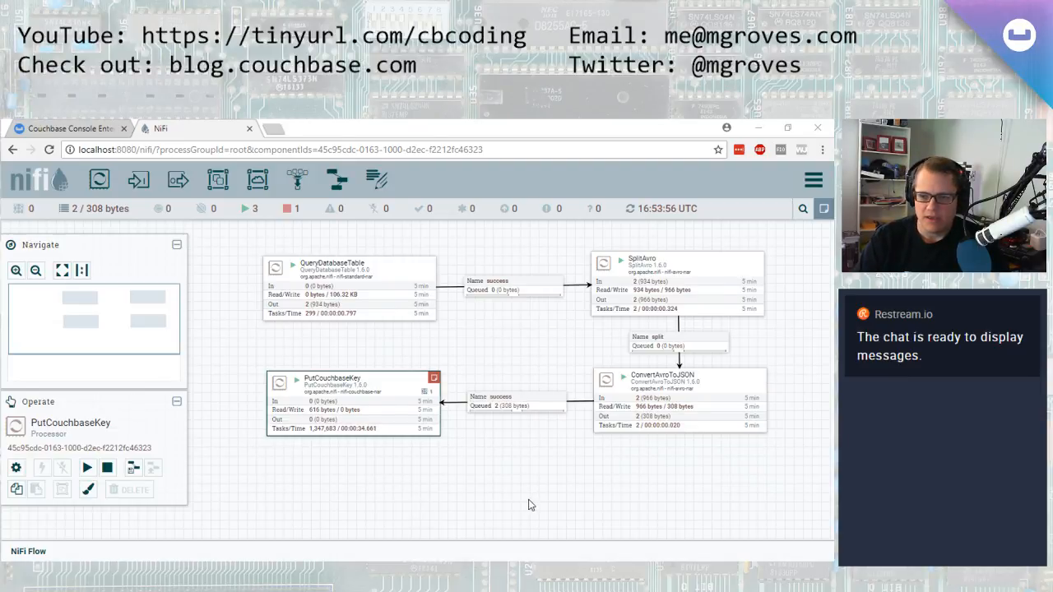
pyautogui.moveTo(529, 500); pyautogui.dragTo(486, 506)
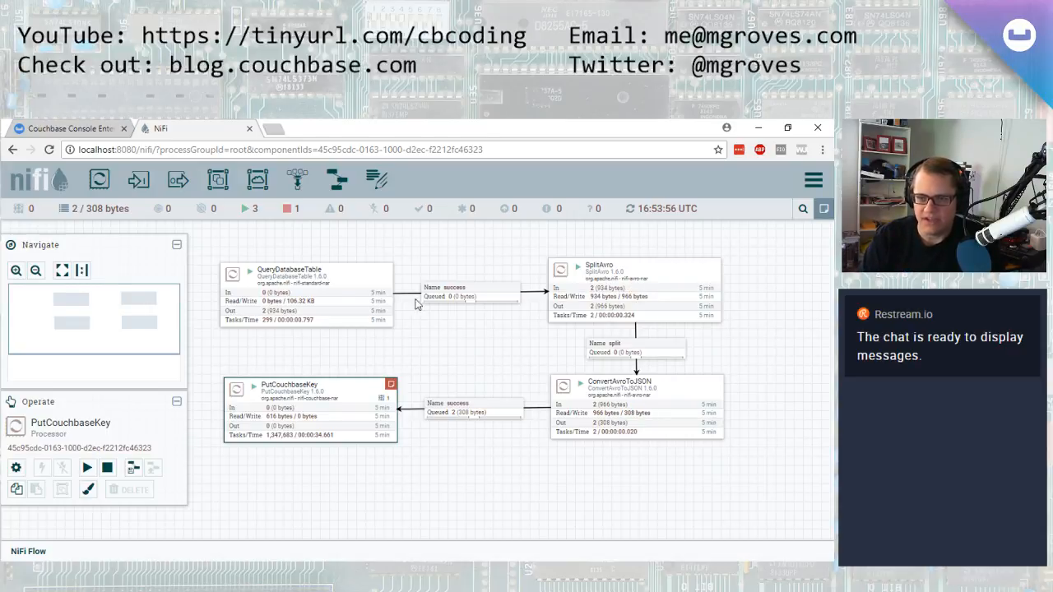
pyautogui.moveTo(455, 353); pyautogui.dragTo(446, 386)
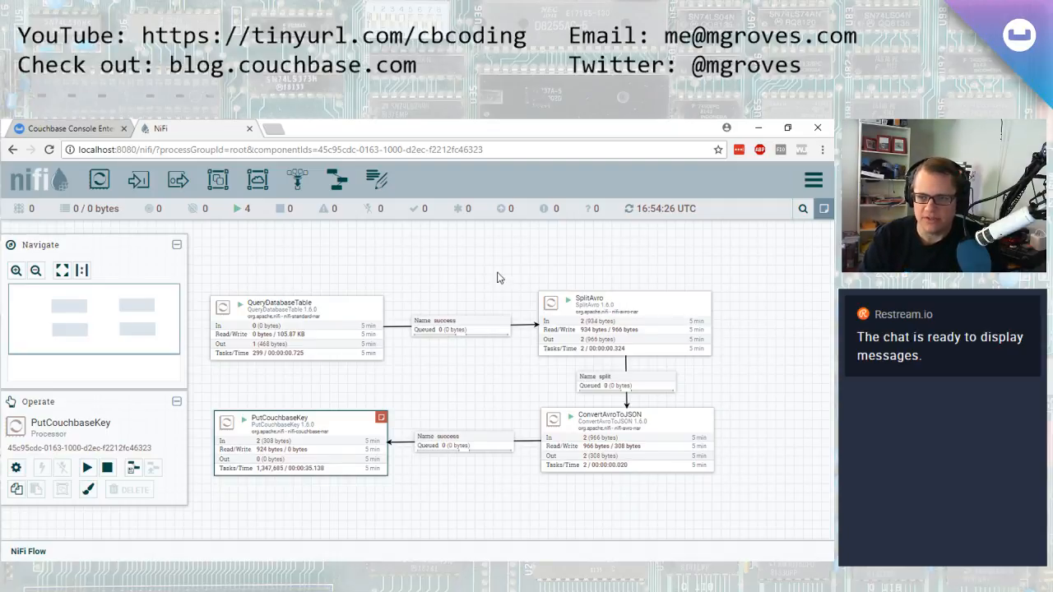
pyautogui.moveTo(496, 277); pyautogui.dragTo(520, 265)
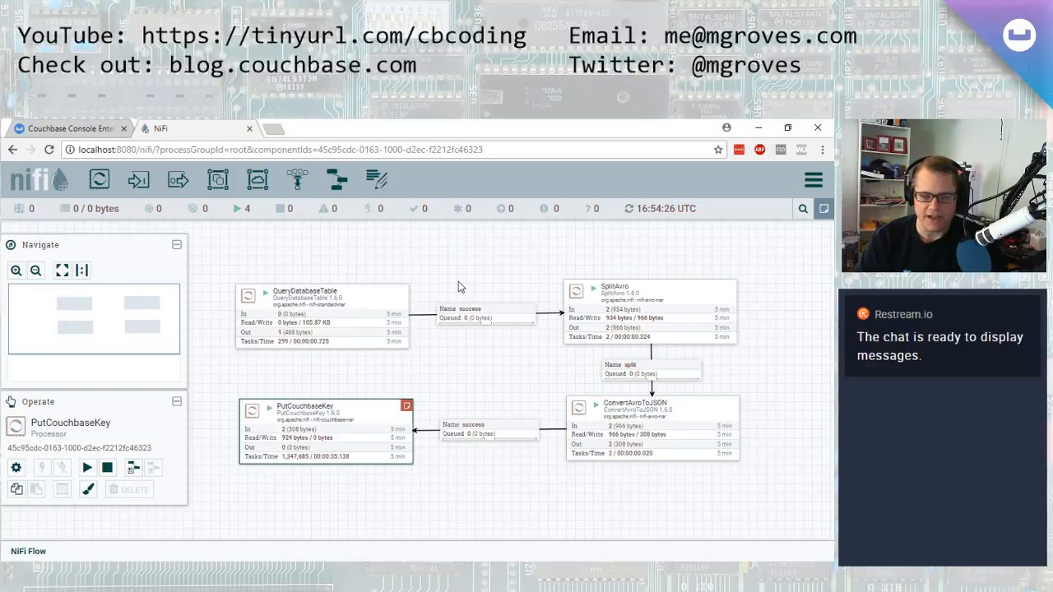
# Visit the Apache NiFi website nifi.apache.org in a new tab and close that tab
pyautogui.click(274, 129)
pyautogui.write('apache nifi')
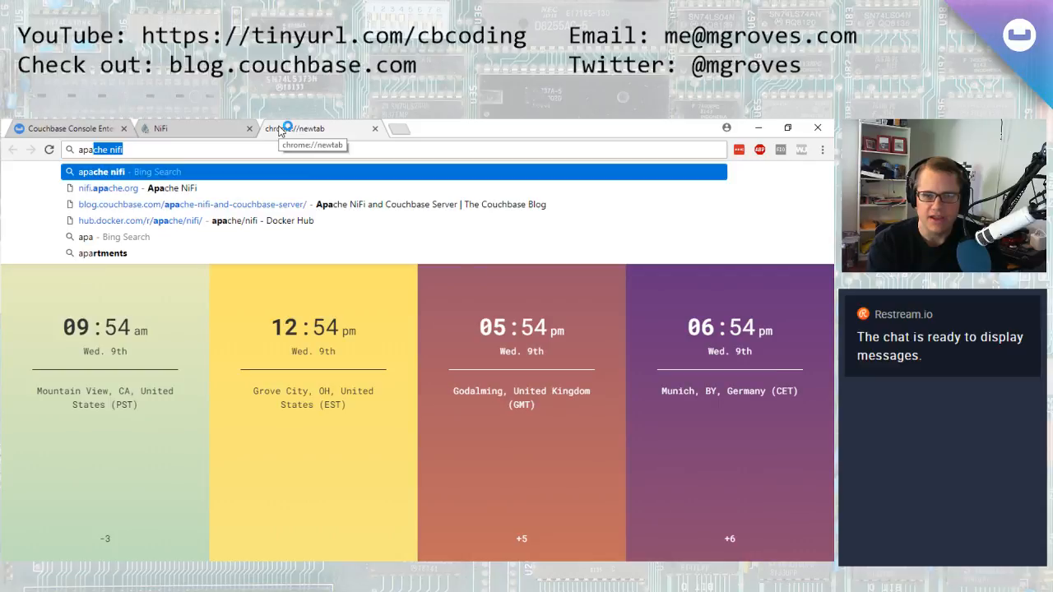
pyautogui.press('Down')
pyautogui.press('Return')
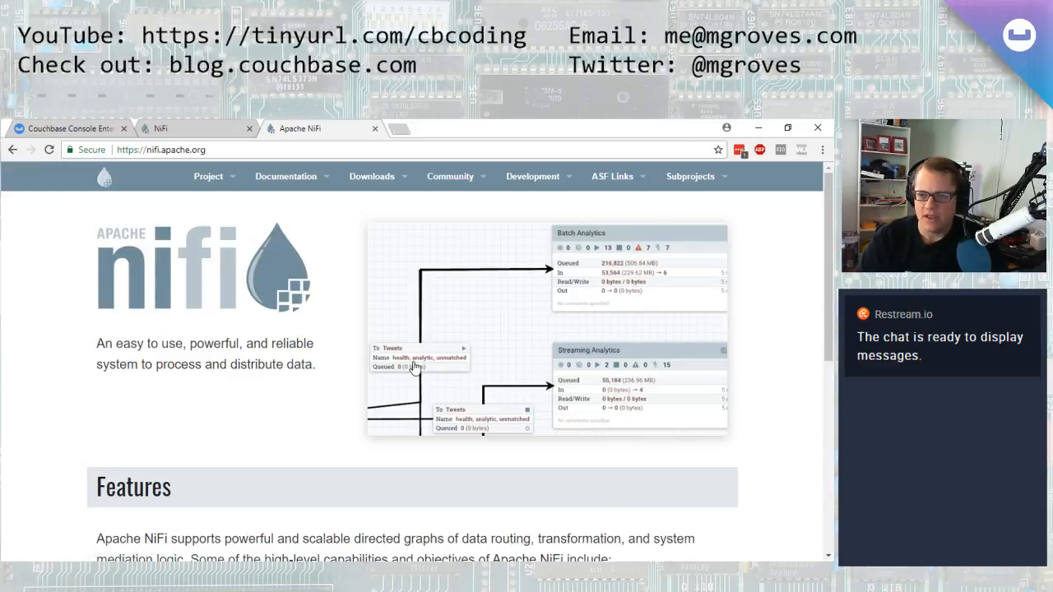
pyautogui.middleClick(324, 123)
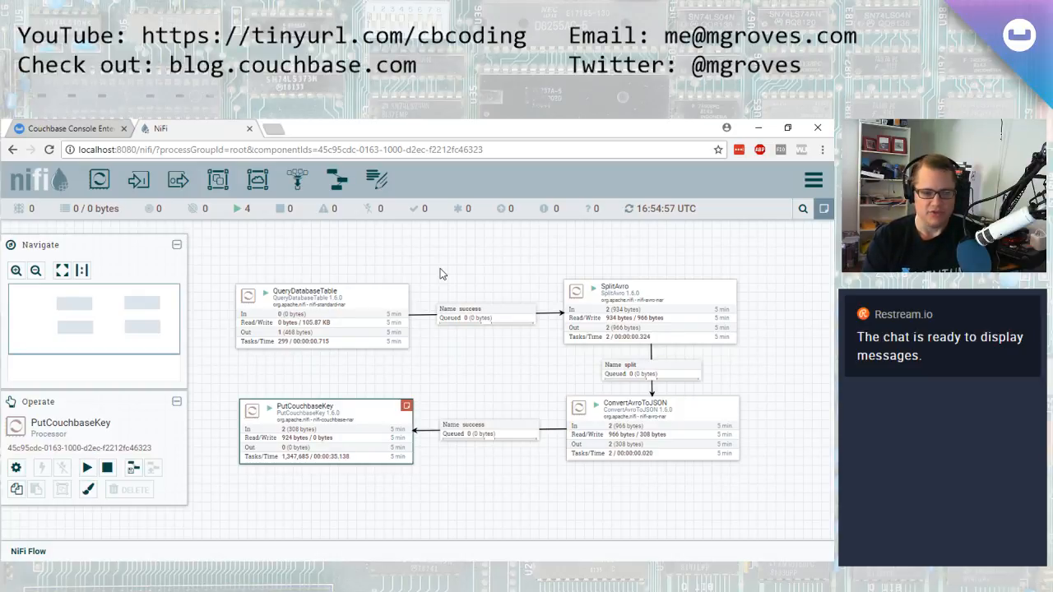
pyautogui.click(92, 128)
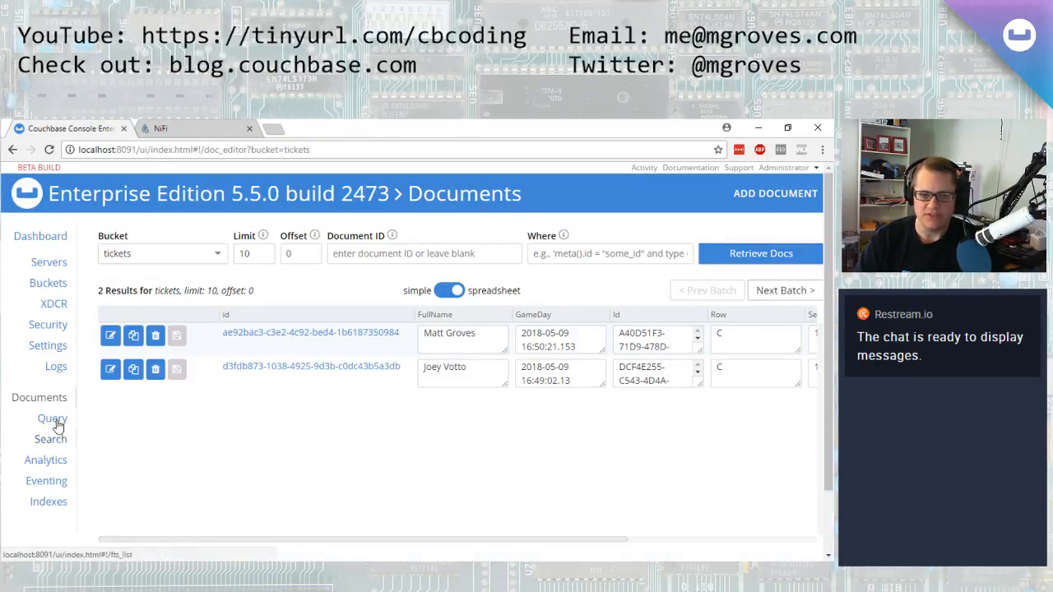
pyautogui.hotkey('ctrl', 'Tab')
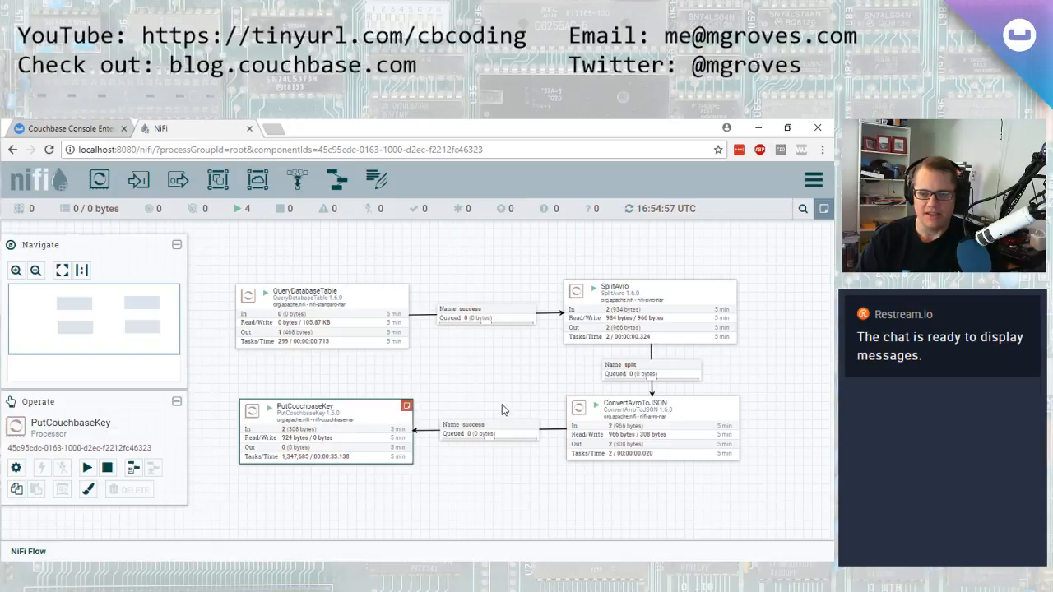